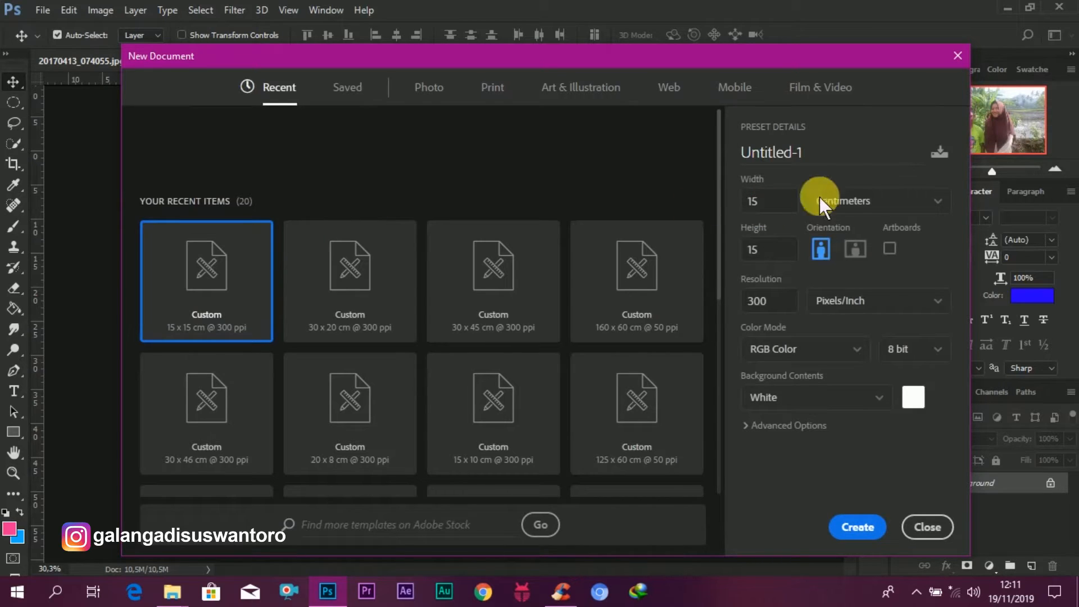
# Step: Create a new document 100 by 50 centimeters at 50 pixels/inch resolution
pyautogui.click(774, 298)
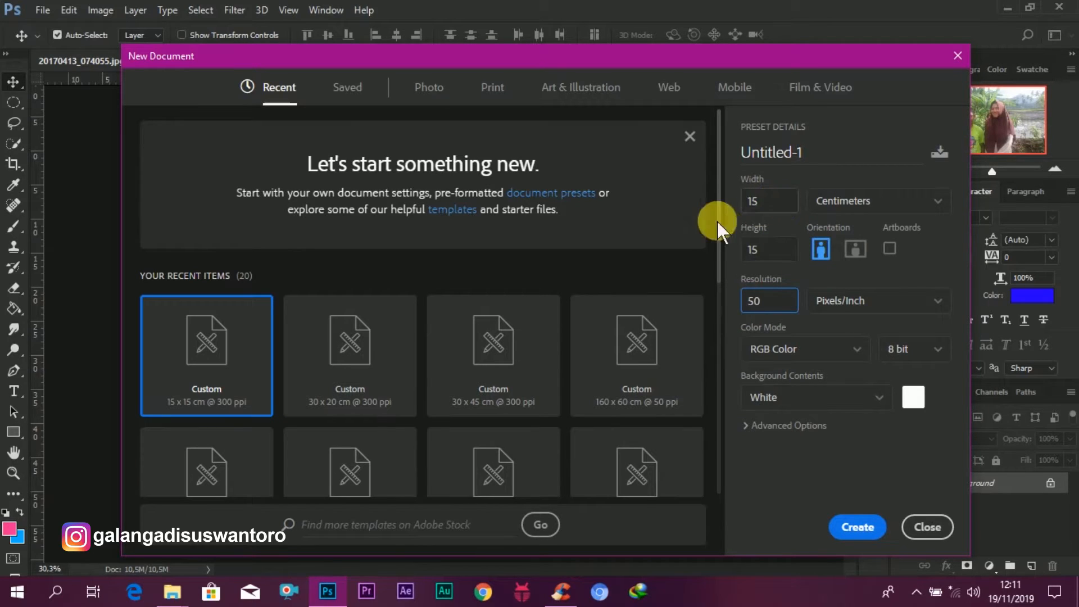
pyautogui.moveTo(768, 204); pyautogui.dragTo(704, 212)
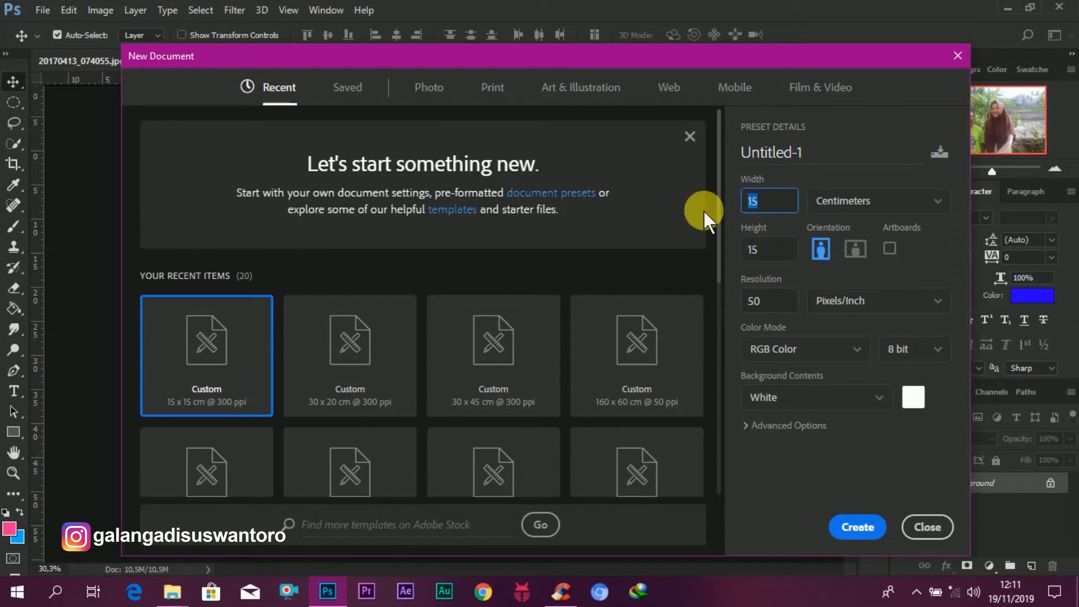
pyautogui.write('100')
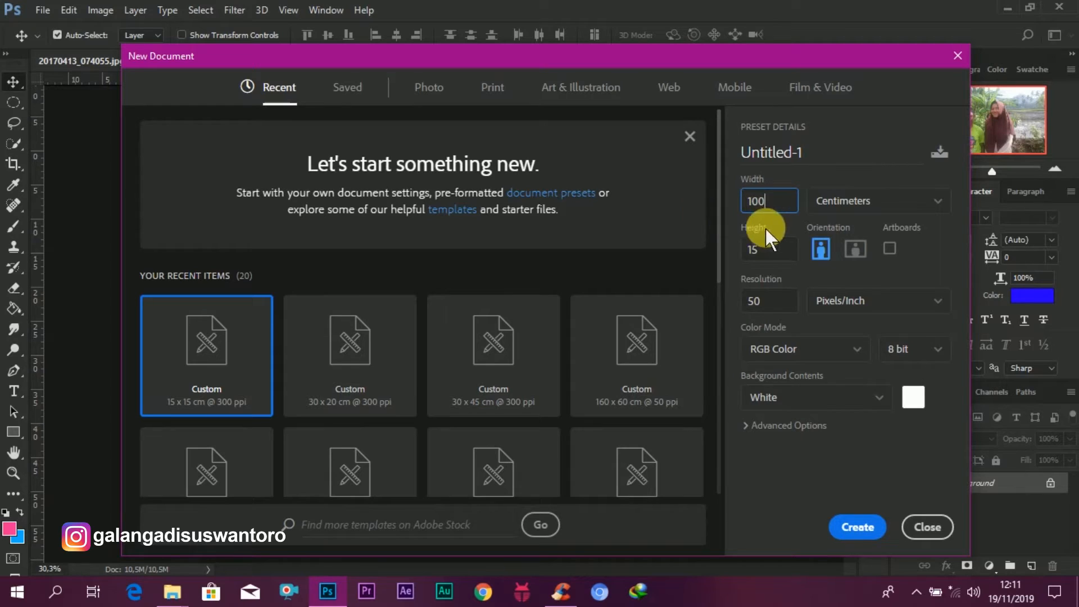
pyautogui.press('Tab')
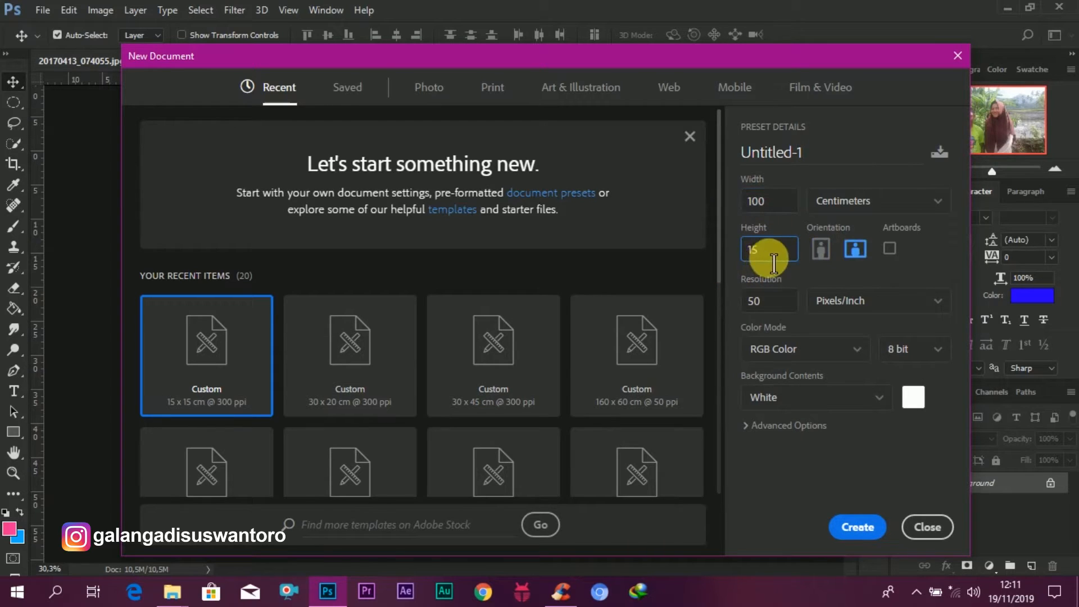
pyautogui.moveTo(774, 263); pyautogui.dragTo(718, 262)
pyautogui.write('50')
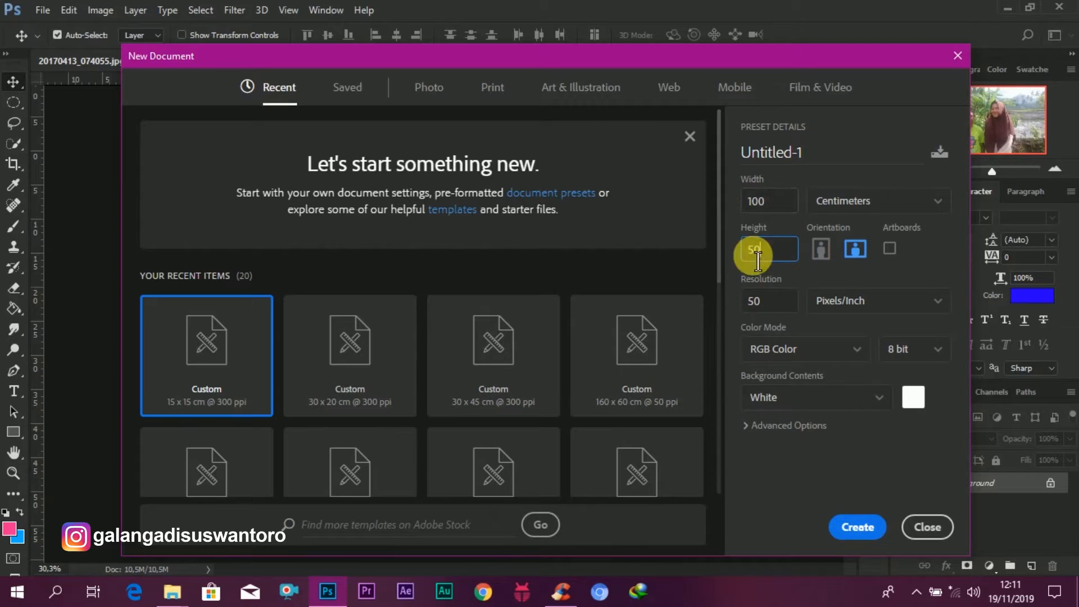
pyautogui.click(860, 531)
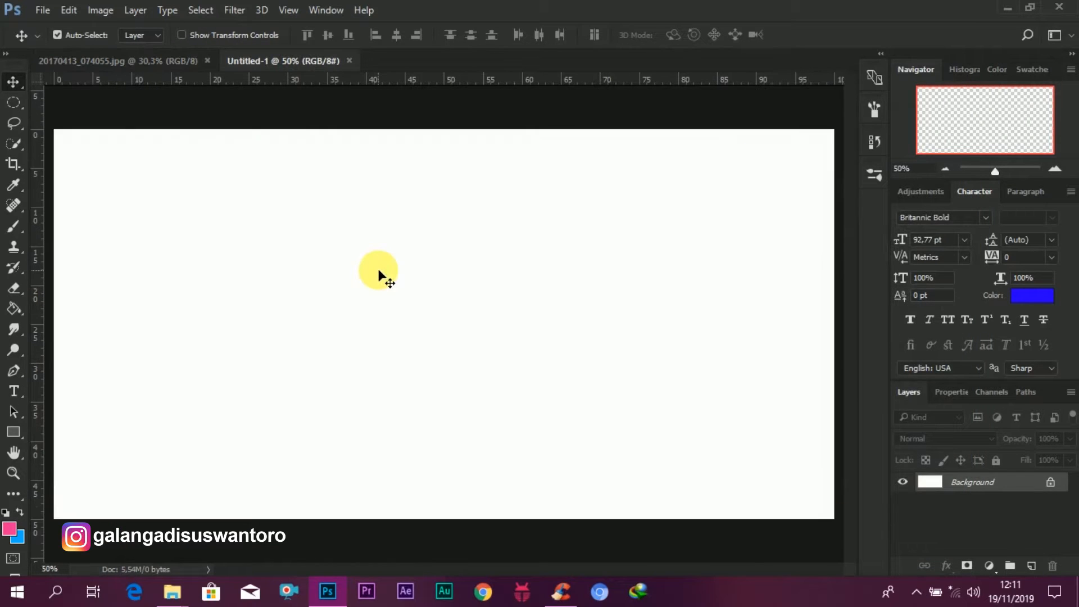
# Step: Rotate the canvas 90° counter clockwise to make it portrait
pyautogui.scroll(2, 379, 271)
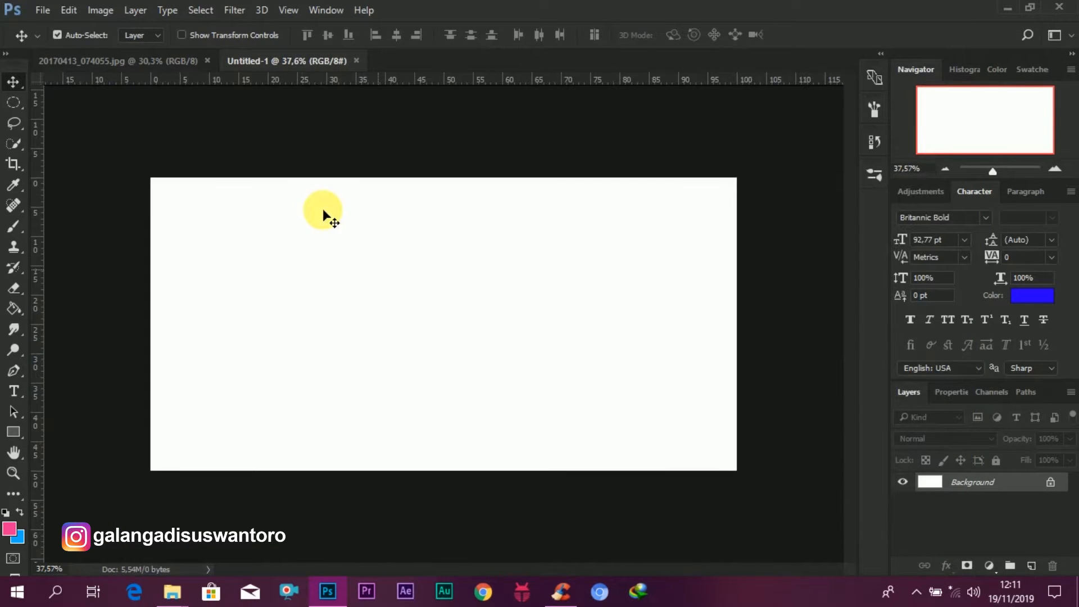
pyautogui.click(97, 11)
pyautogui.moveTo(185, 156)
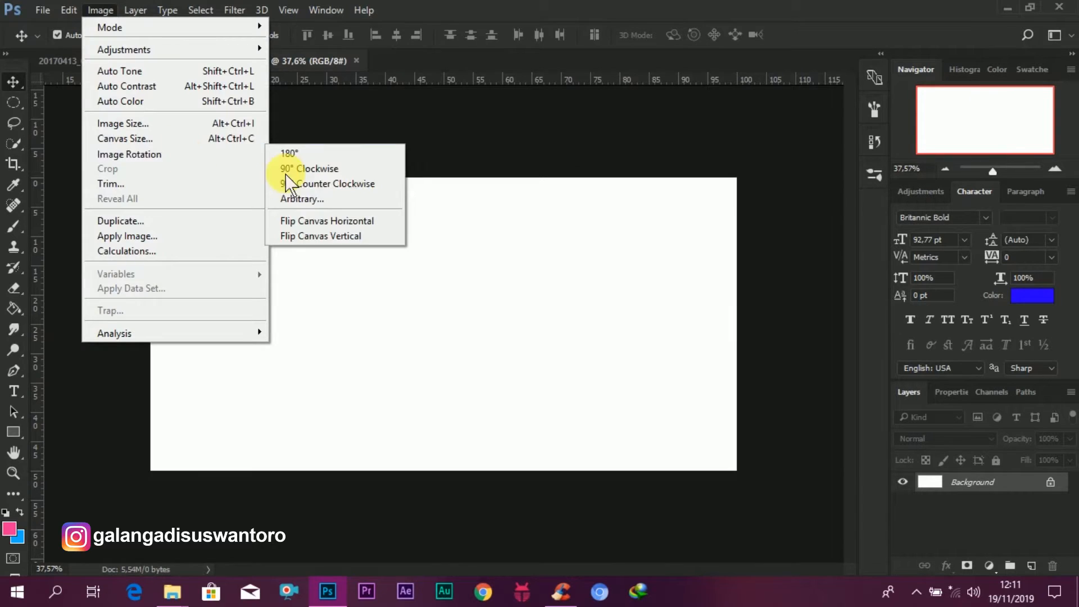
pyautogui.click(322, 185)
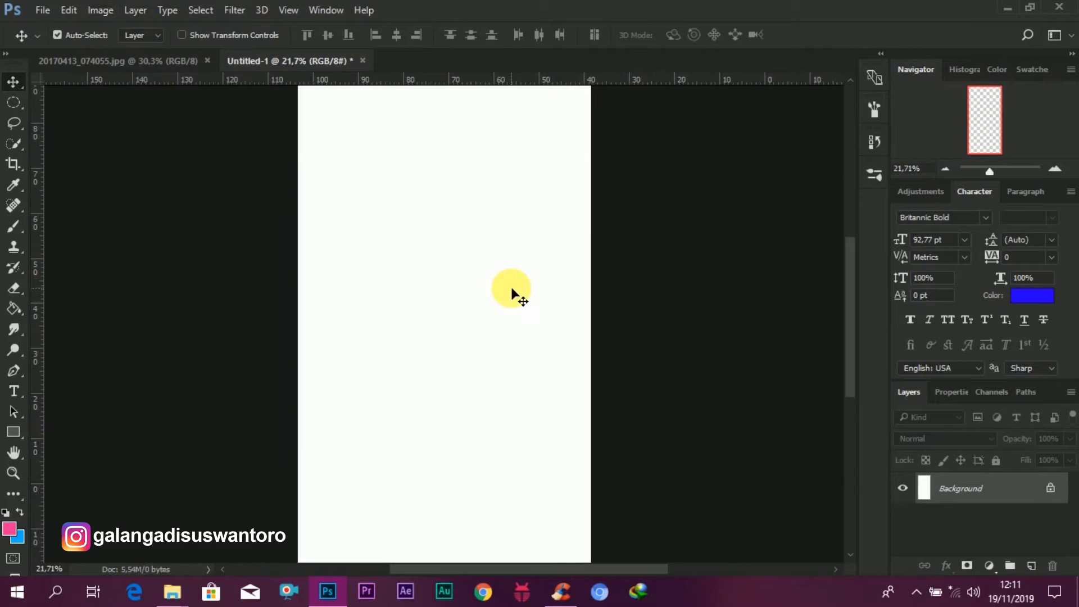
# Step: Set the foreground color to ee3092 and fill the background with it using the Paint Bucket
pyautogui.scroll(2, 512, 290)
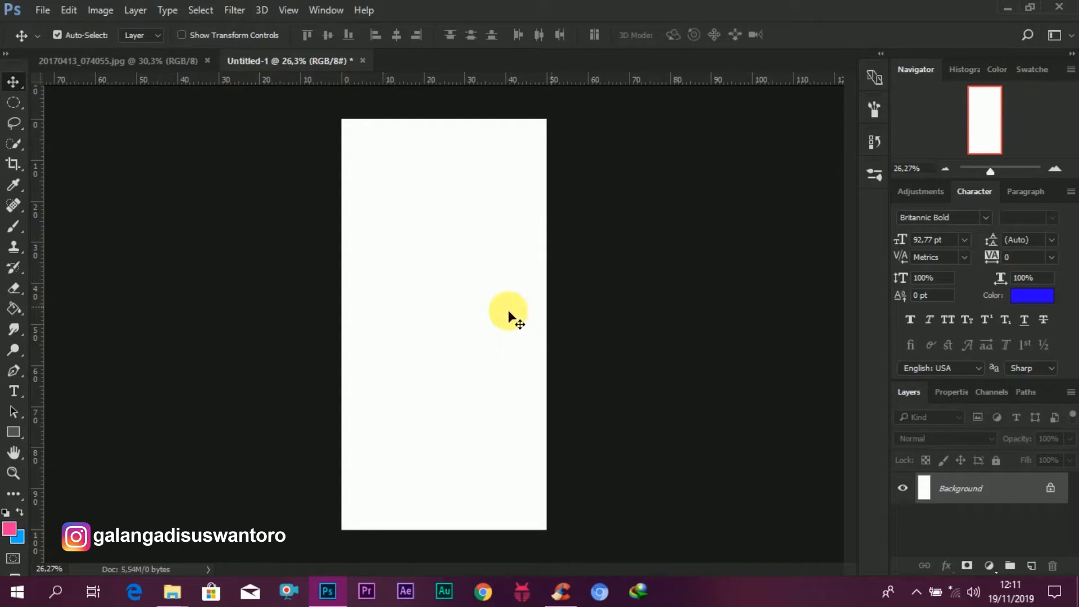
pyautogui.click(18, 310)
pyautogui.click(9, 529)
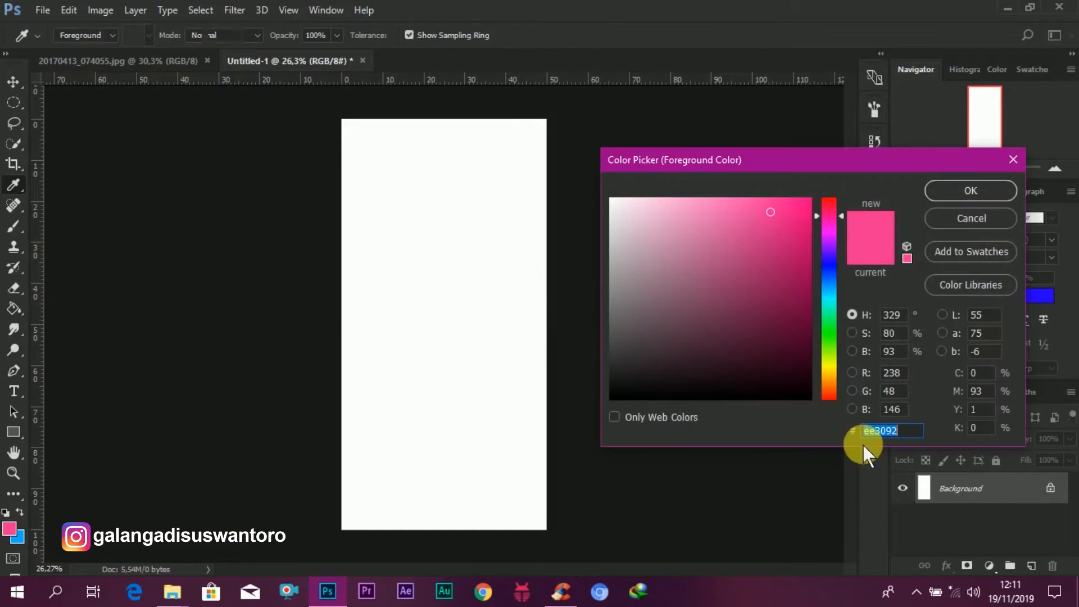
pyautogui.click(973, 190)
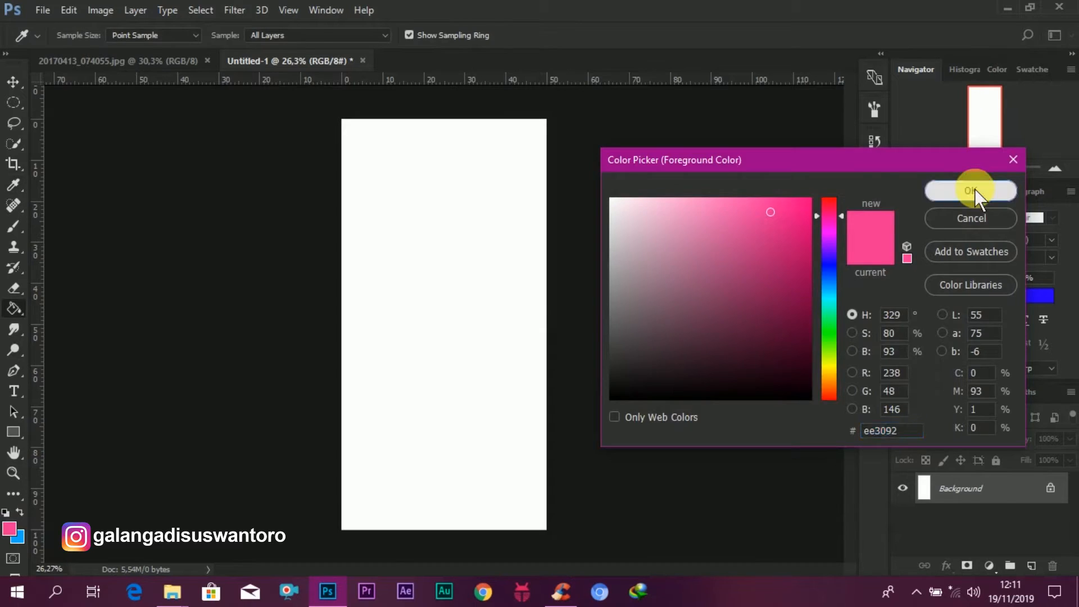
pyautogui.click(448, 338)
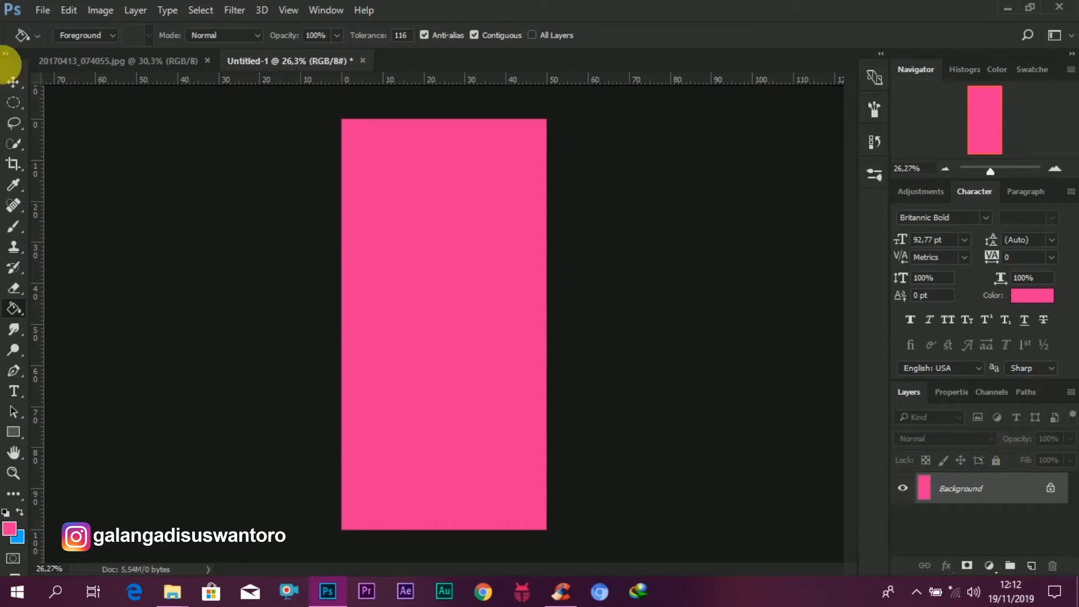
# Step: Add a new layer and select a horizontal band across the upper part of the canvas
pyautogui.click(13, 81)
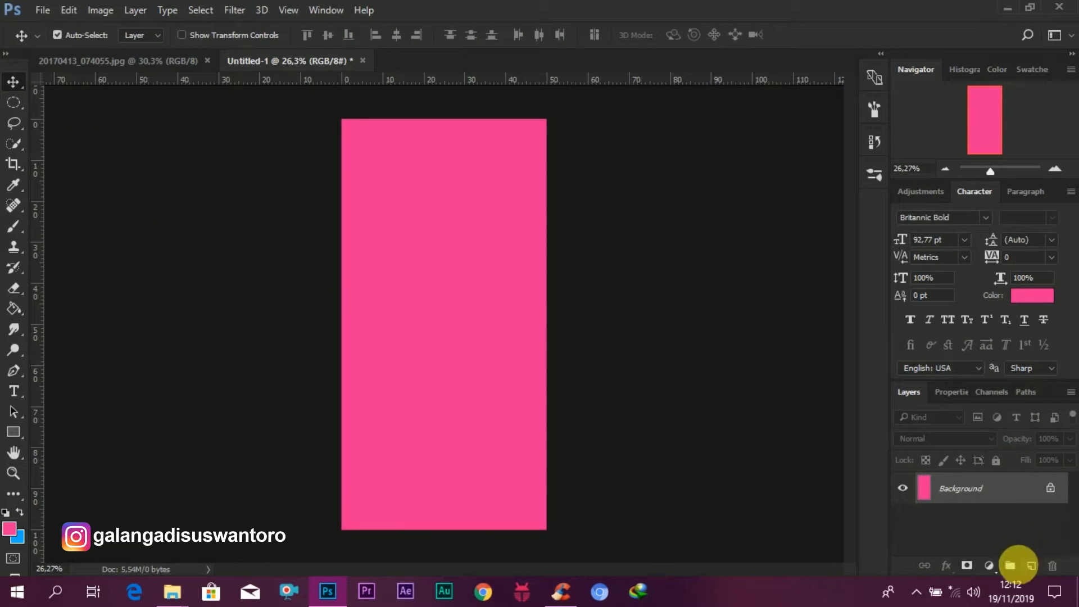
pyautogui.click(1032, 564)
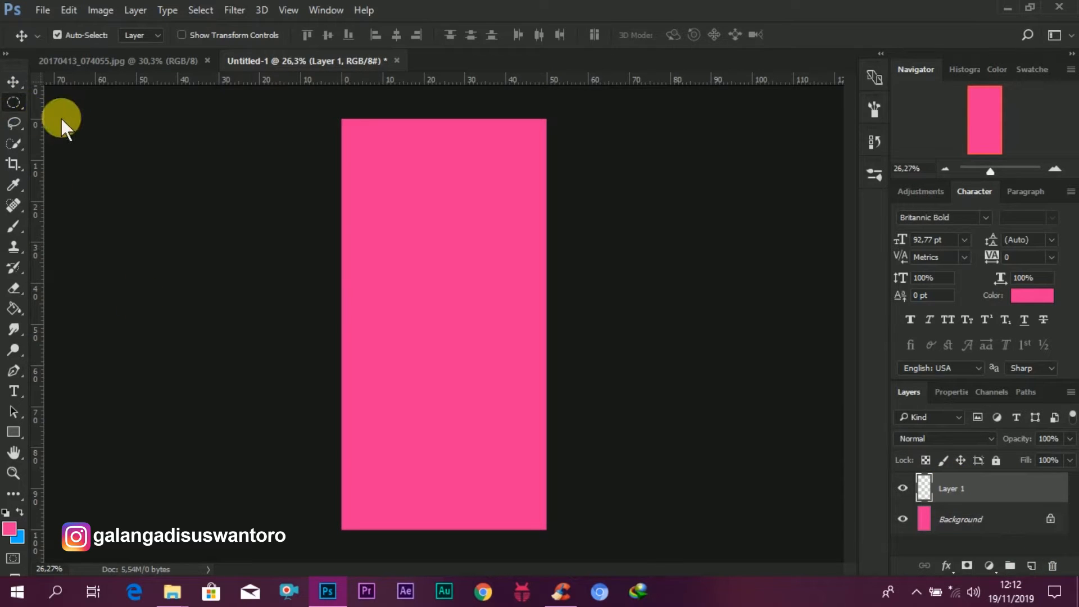
pyautogui.click(90, 104)
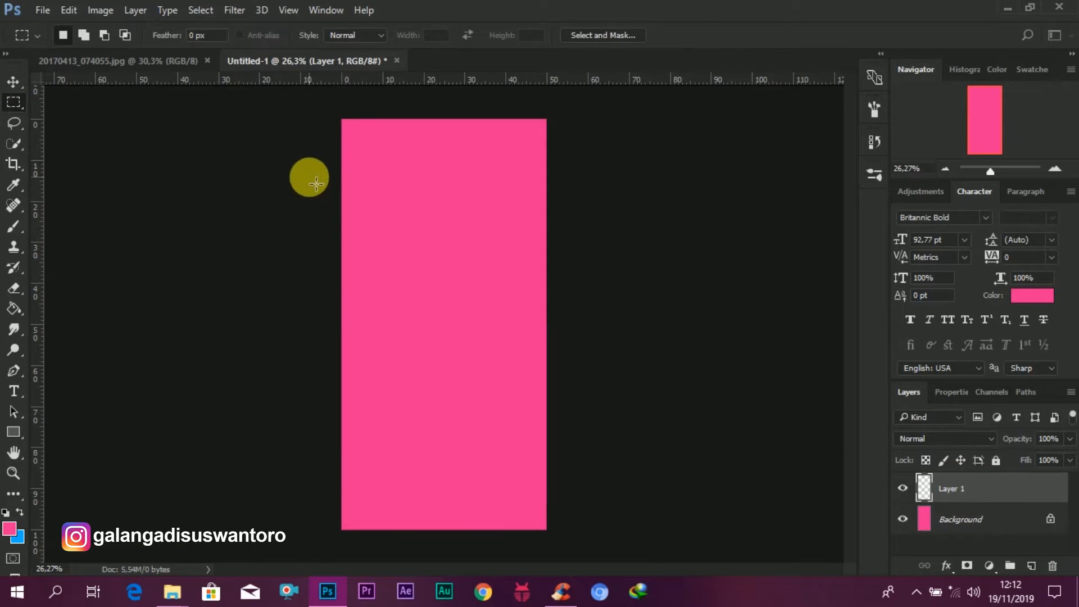
pyautogui.moveTo(343, 209); pyautogui.dragTo(611, 250)
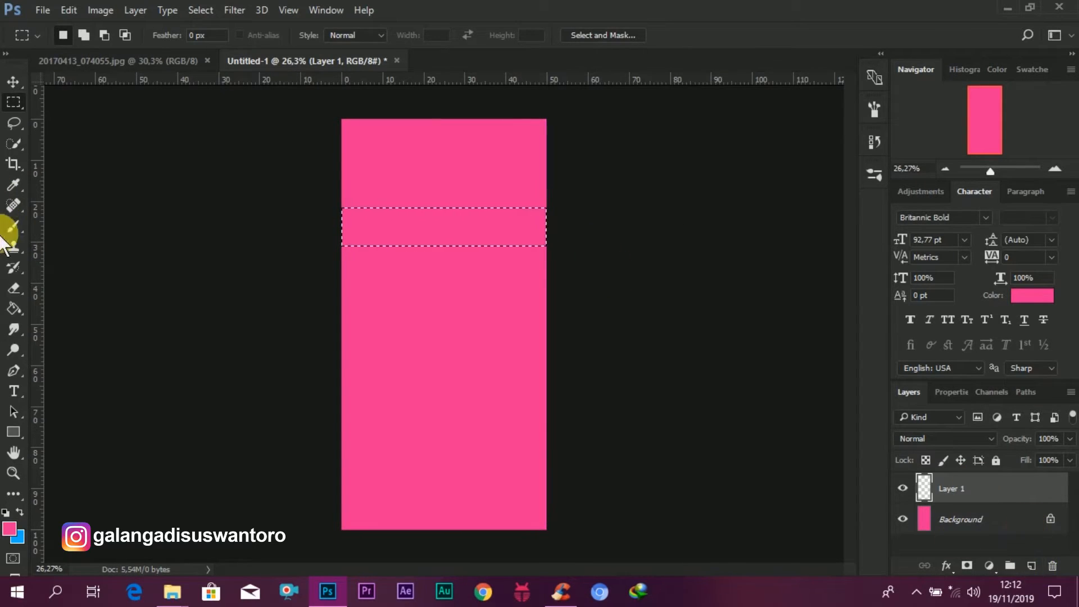
# Step: Set the foreground color to 06abff and fill the band selection with it
pyautogui.click(13, 309)
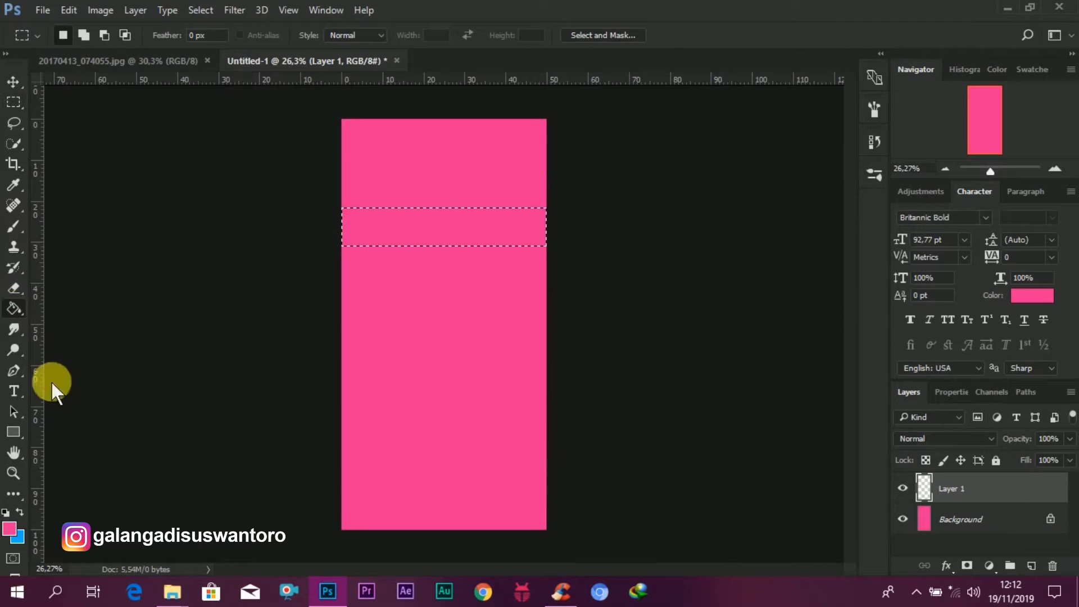
pyautogui.click(14, 527)
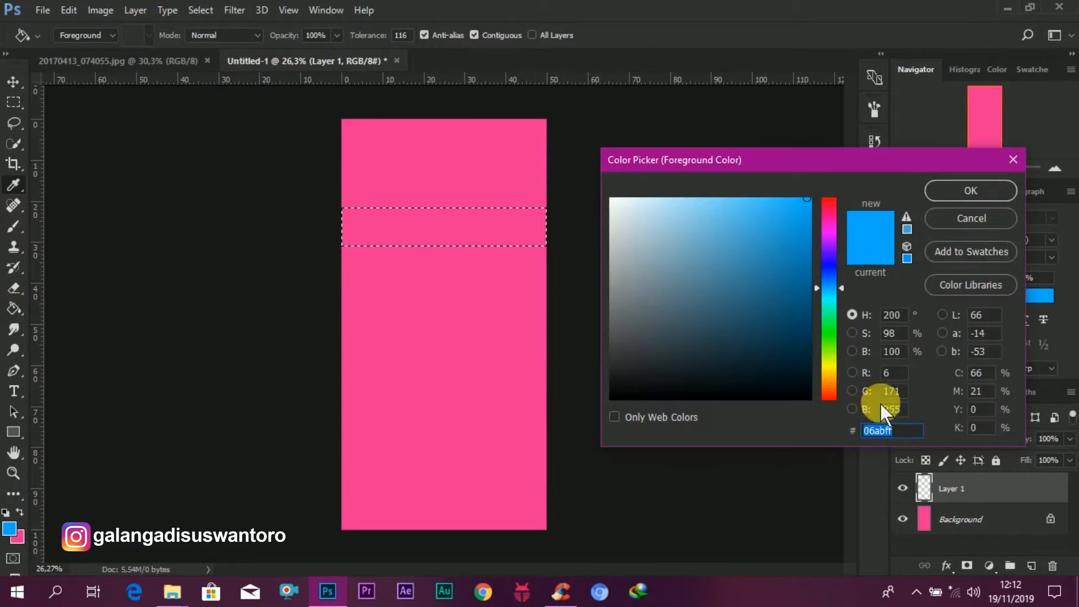
pyautogui.click(972, 195)
pyautogui.click(448, 227)
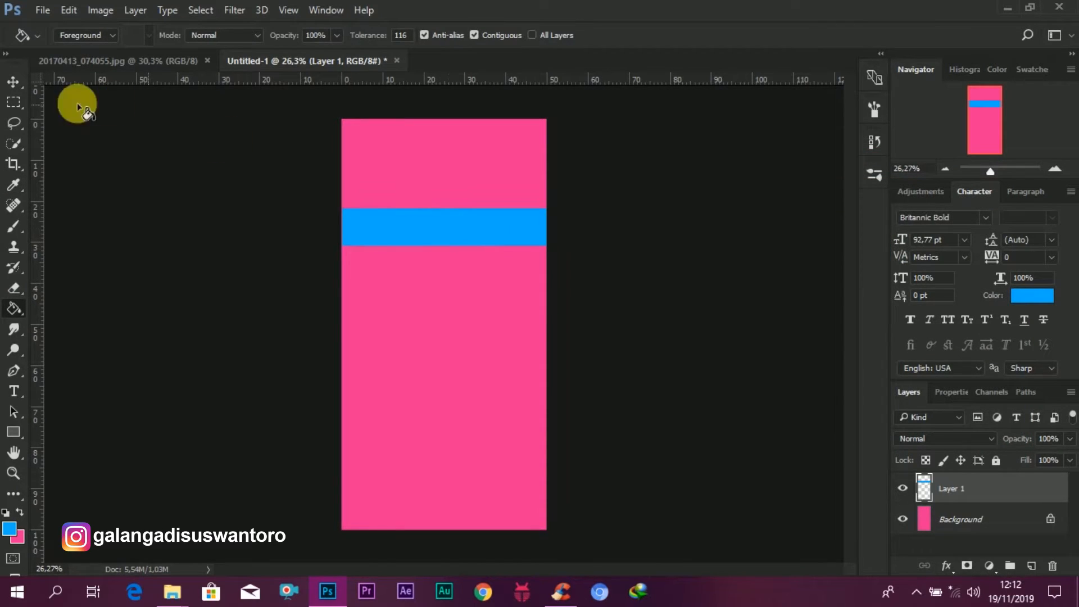
# Step: Free-transform the blue band, stretching both sides beyond the canvas edges, and commit
pyautogui.click(13, 82)
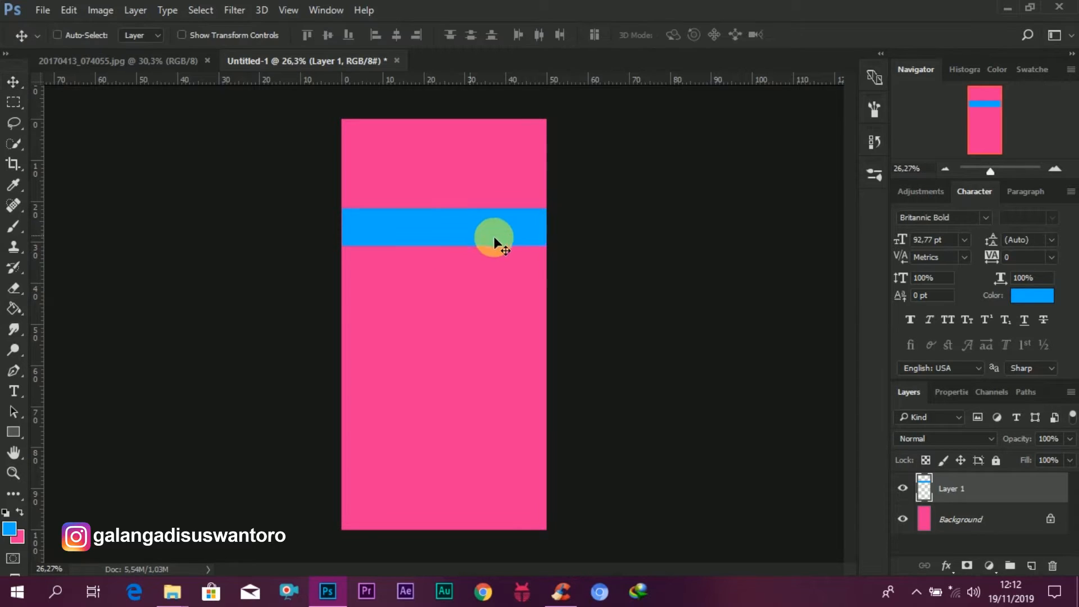
pyautogui.hotkey('ctrl', 't')
pyautogui.moveTo(546, 227); pyautogui.dragTo(563, 228)
pyautogui.moveTo(343, 228); pyautogui.dragTo(306, 228)
pyautogui.click(700, 35)
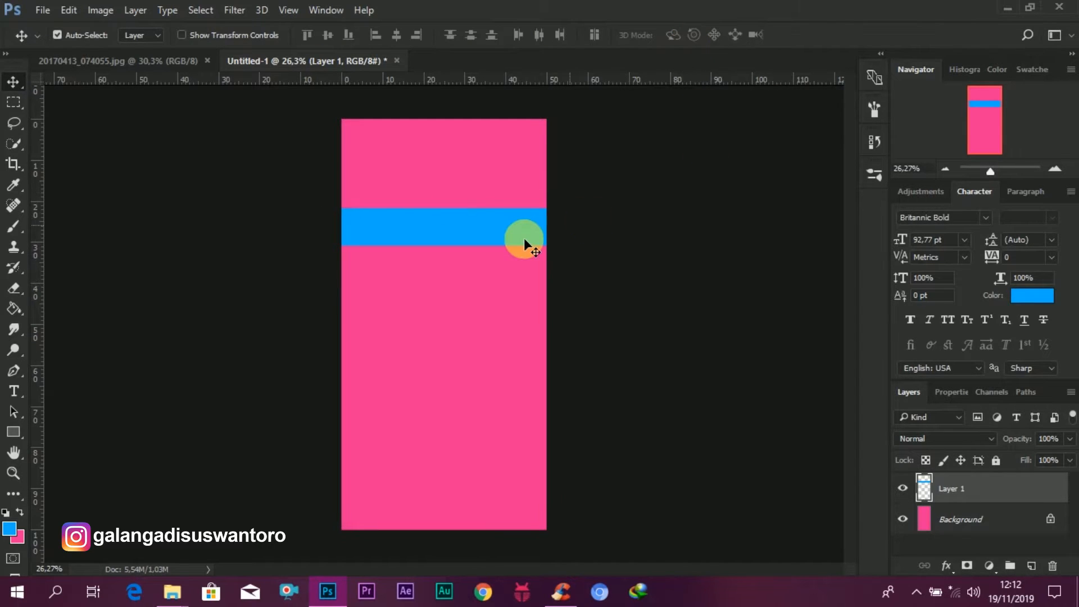
# Step: Duplicate the blue band and move the copy lower, about halfway down the canvas
pyautogui.scroll(3, 524, 238)
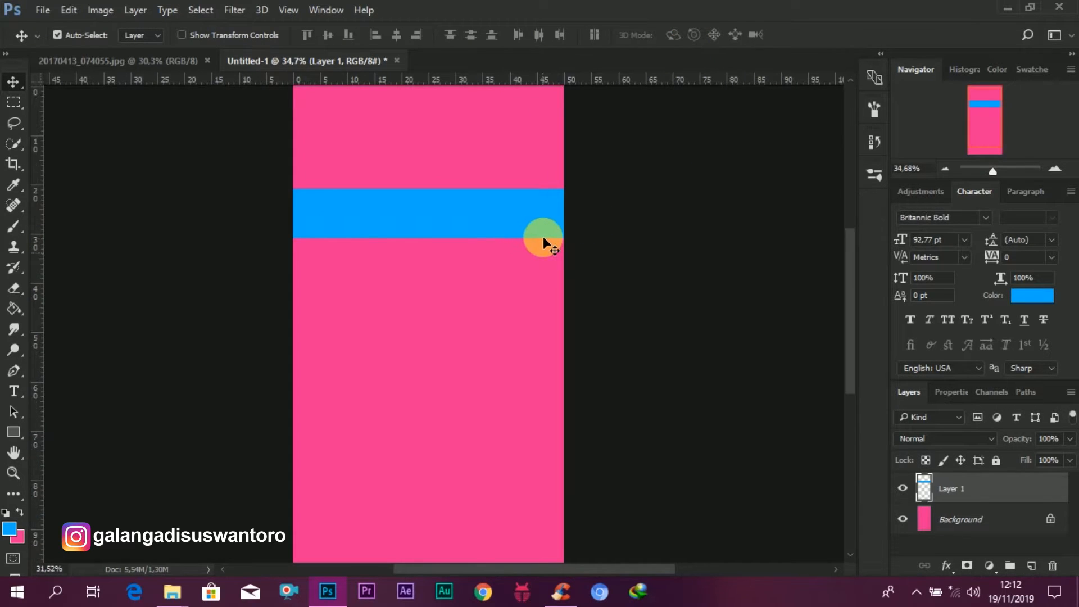
pyautogui.scroll(-2, 543, 236)
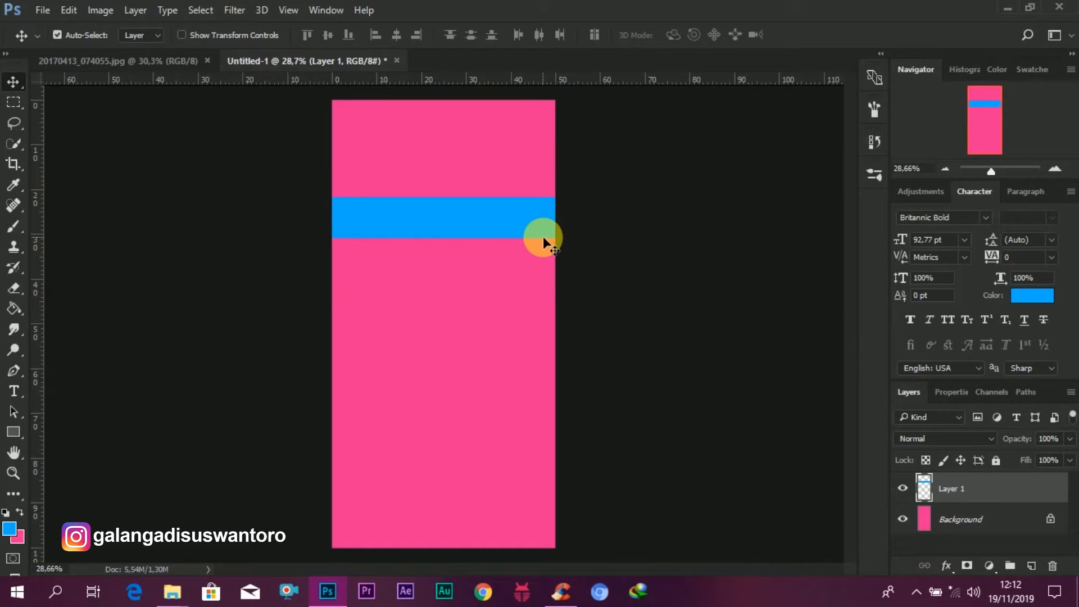
pyautogui.scroll(-2, 543, 236)
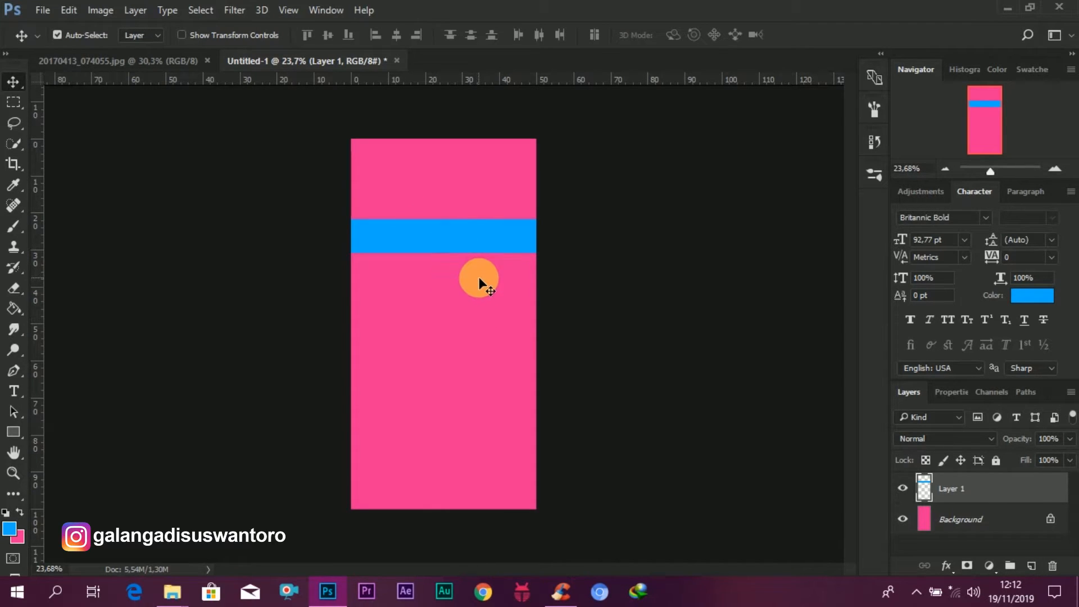
pyautogui.moveTo(479, 241); pyautogui.dragTo(489, 347)
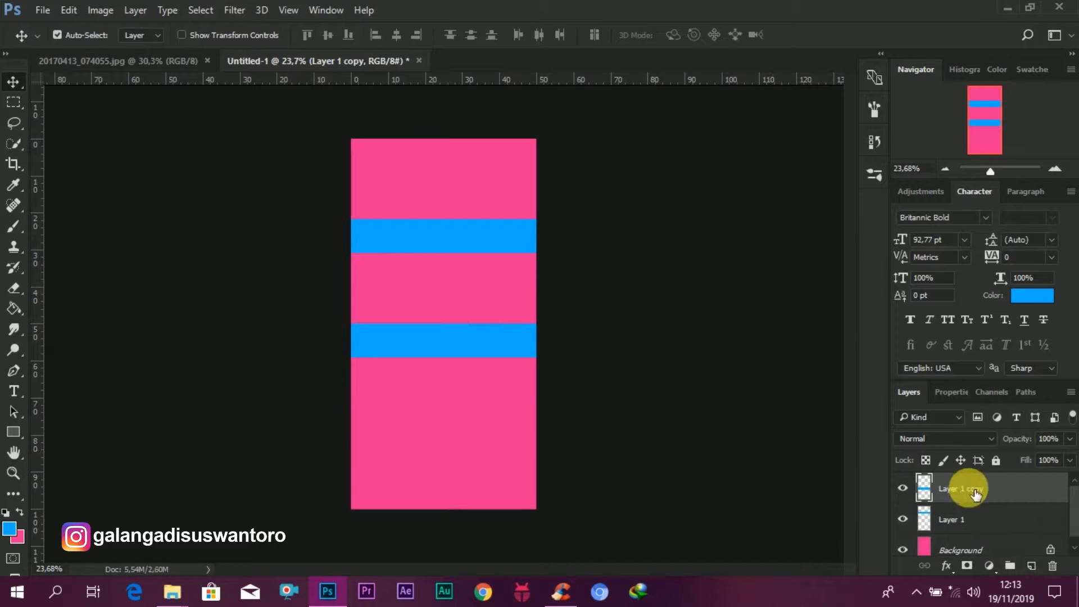
# Step: Set the foreground color to orange ff9306 and fill the copied band with it
pyautogui.click(14, 308)
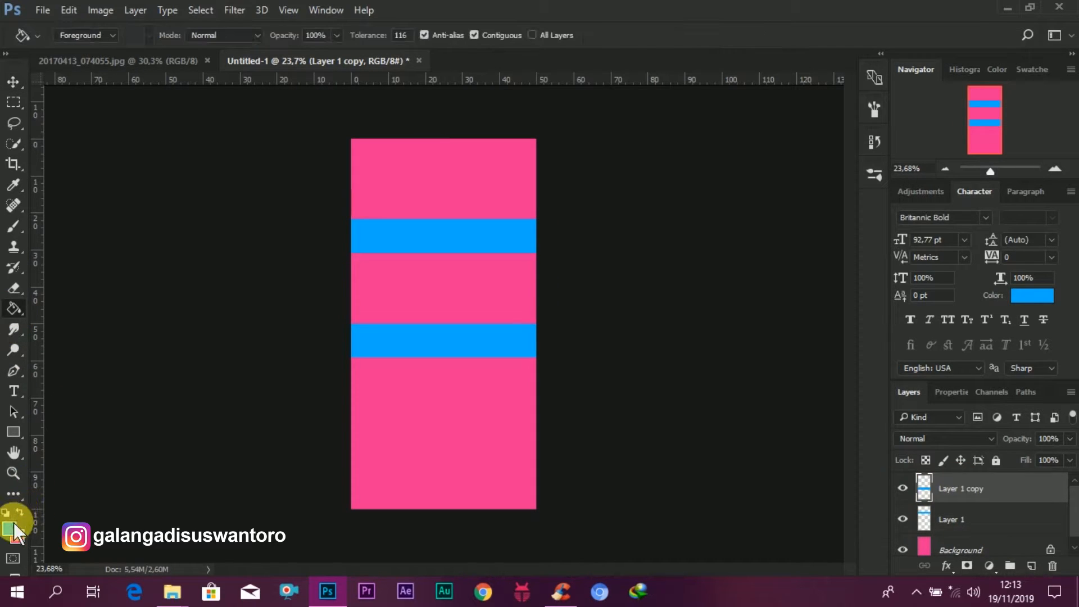
pyautogui.click(9, 528)
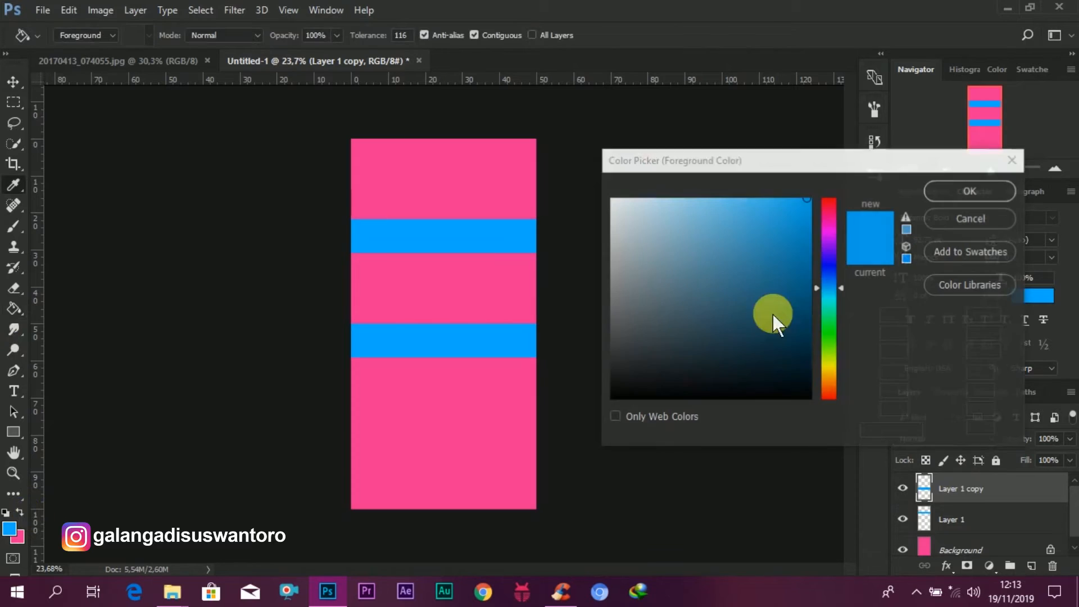
pyautogui.click(833, 380)
pyautogui.click(832, 382)
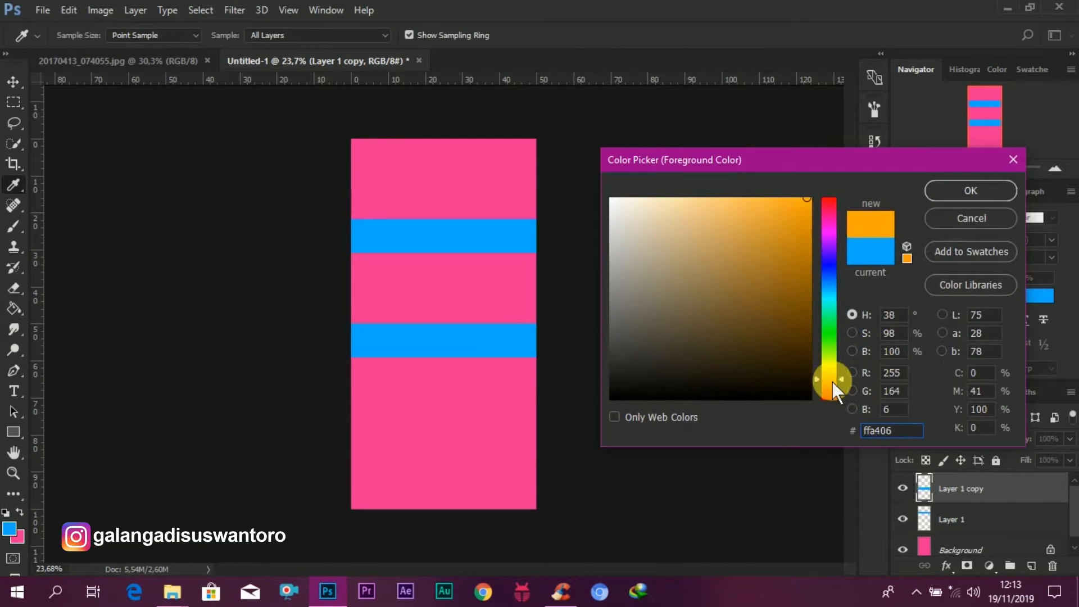
pyautogui.click(987, 191)
pyautogui.press('g')
pyautogui.click(435, 342)
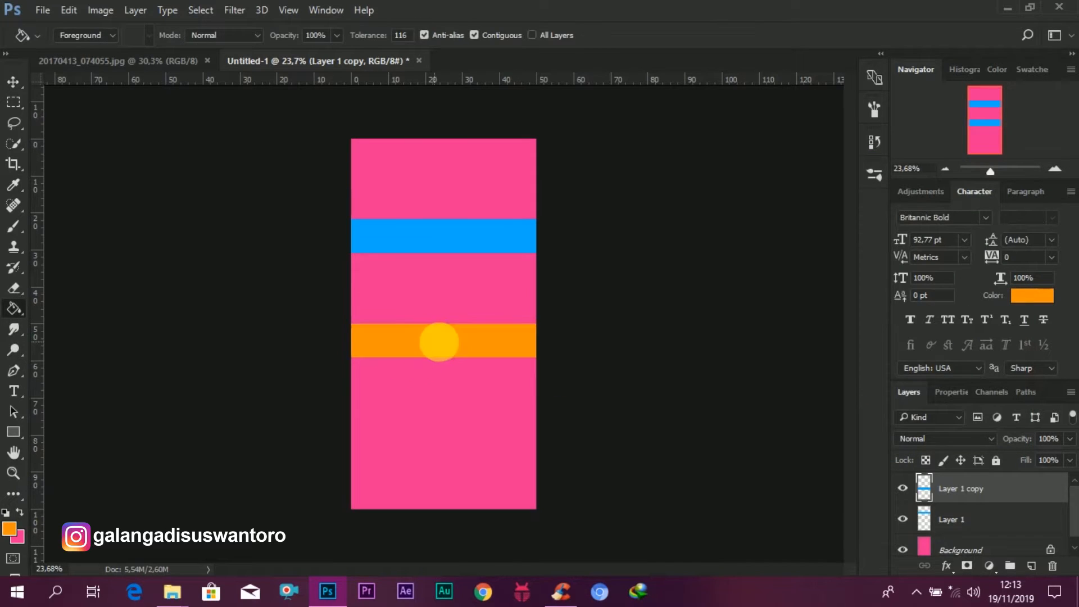
# Step: Add a white Stroke layer style to the orange band's layer
pyautogui.click(13, 83)
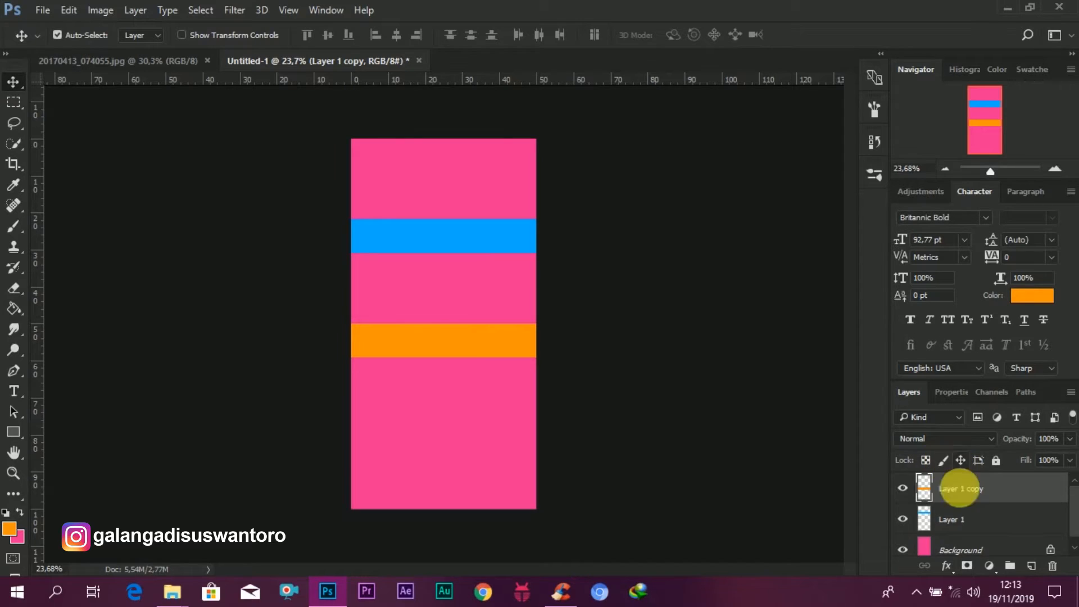
pyautogui.rightClick(959, 488)
pyautogui.click(777, 17)
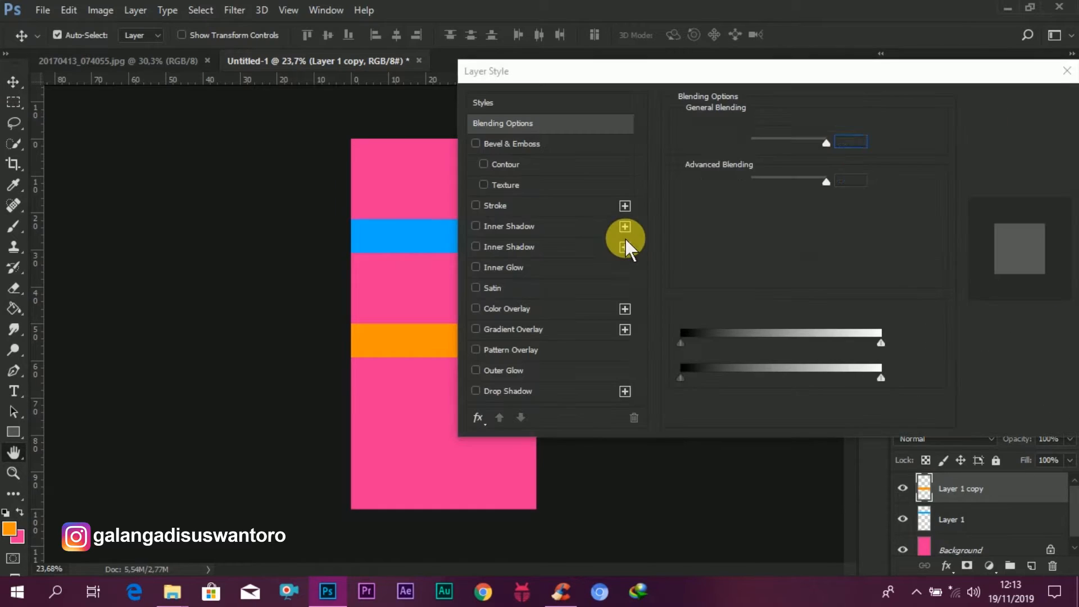
pyautogui.click(530, 208)
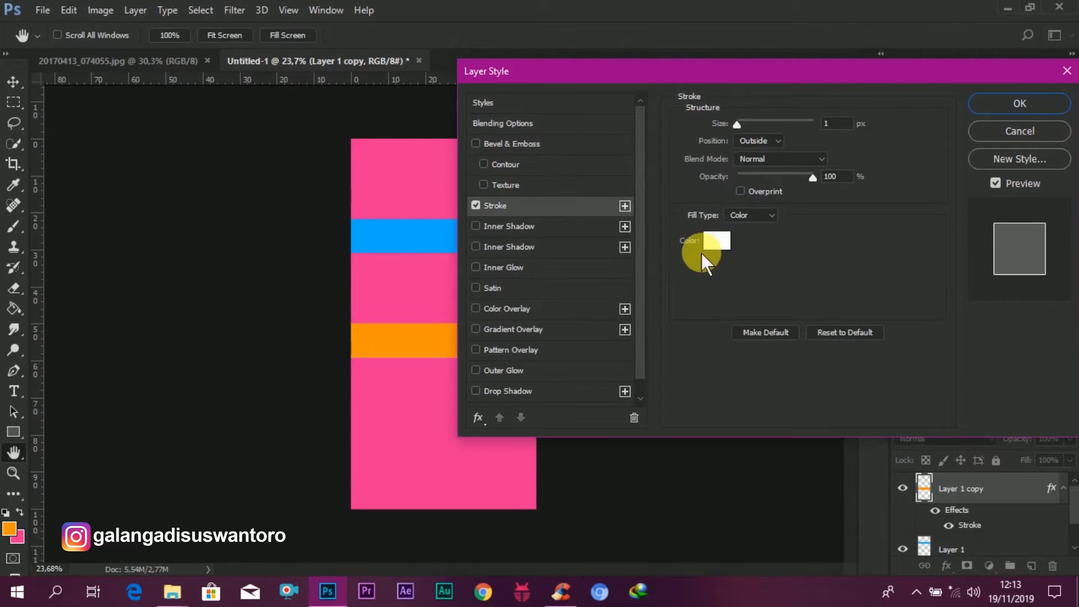
pyautogui.moveTo(740, 123); pyautogui.dragTo(743, 133)
pyautogui.click(984, 98)
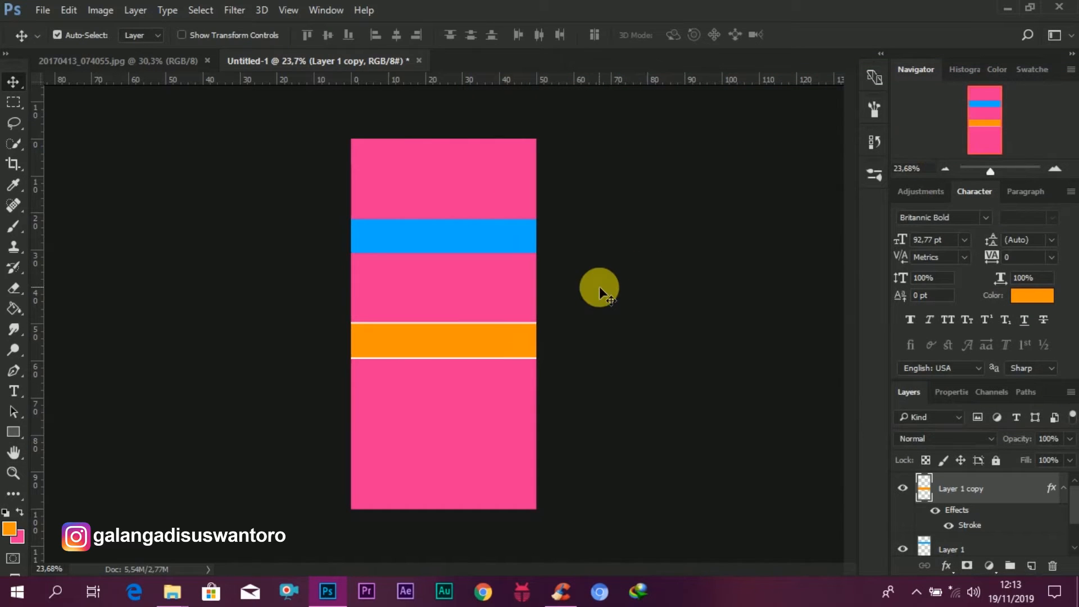
pyautogui.scroll(3, 532, 389)
pyautogui.scroll(-3, 532, 389)
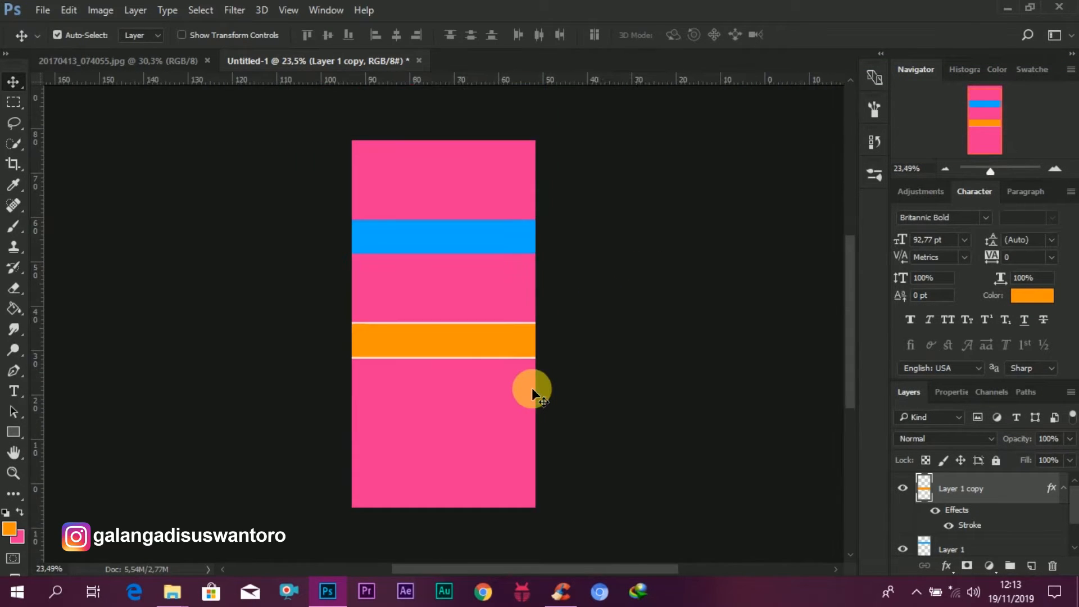
# Step: Drag the "della stiker4" sticker image from the folder into the document, enlarge it to about 359% over the orange band, and commit
pyautogui.scroll(-1, 532, 389)
pyautogui.scroll(1, 533, 391)
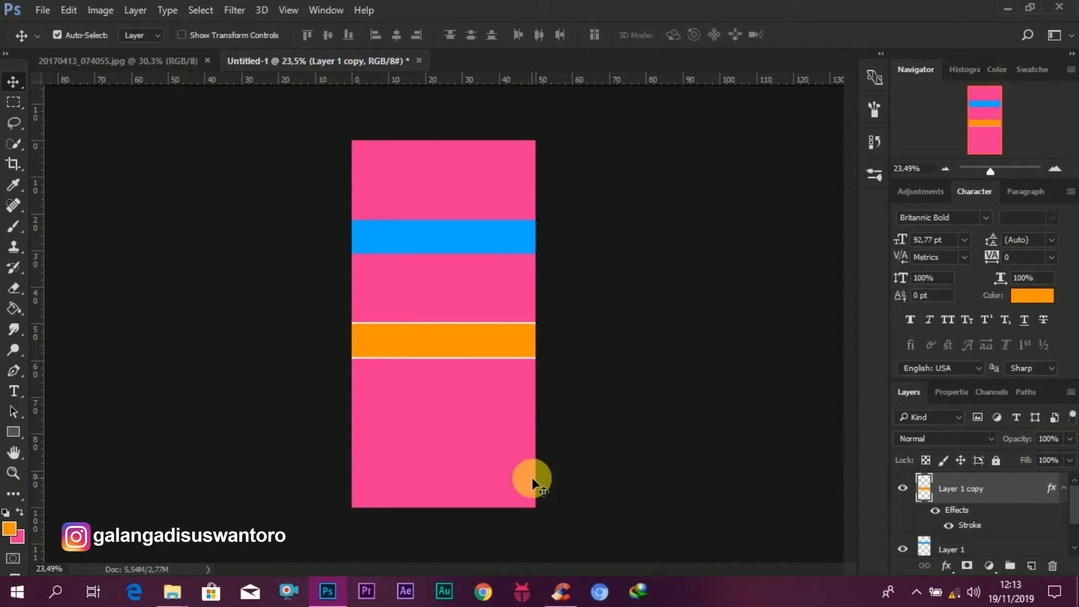
pyautogui.moveTo(171, 601)
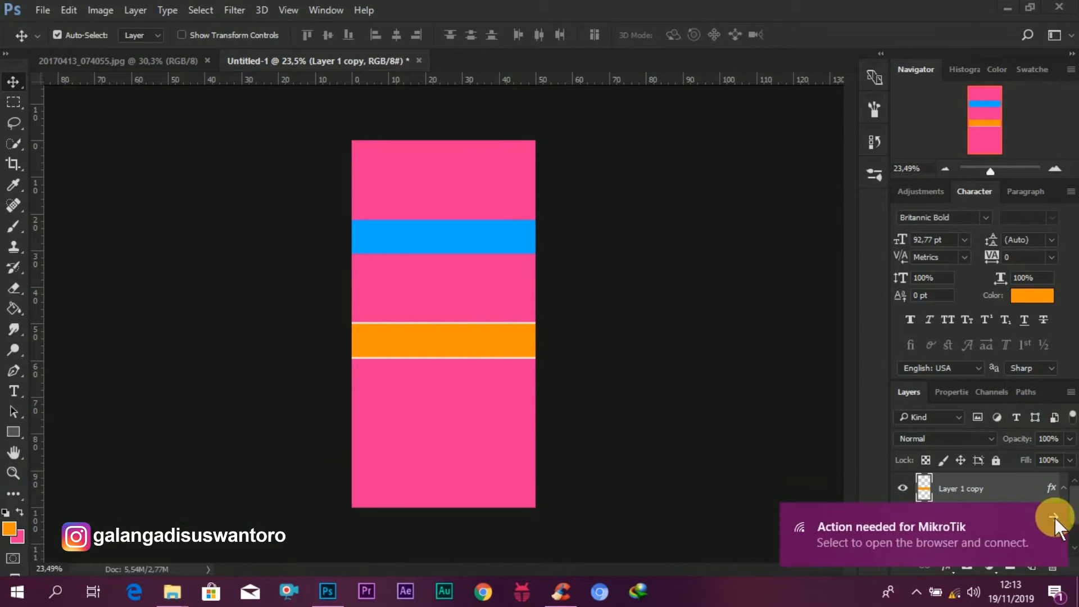
pyautogui.click(1054, 517)
pyautogui.moveTo(191, 595)
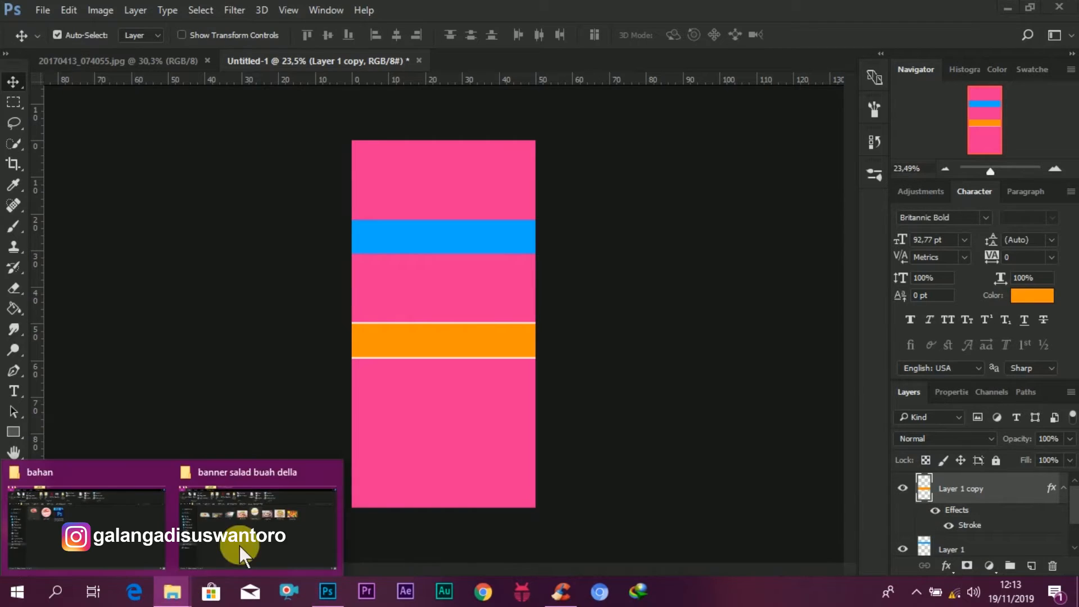
pyautogui.click(253, 513)
pyautogui.moveTo(537, 187); pyautogui.dragTo(466, 312)
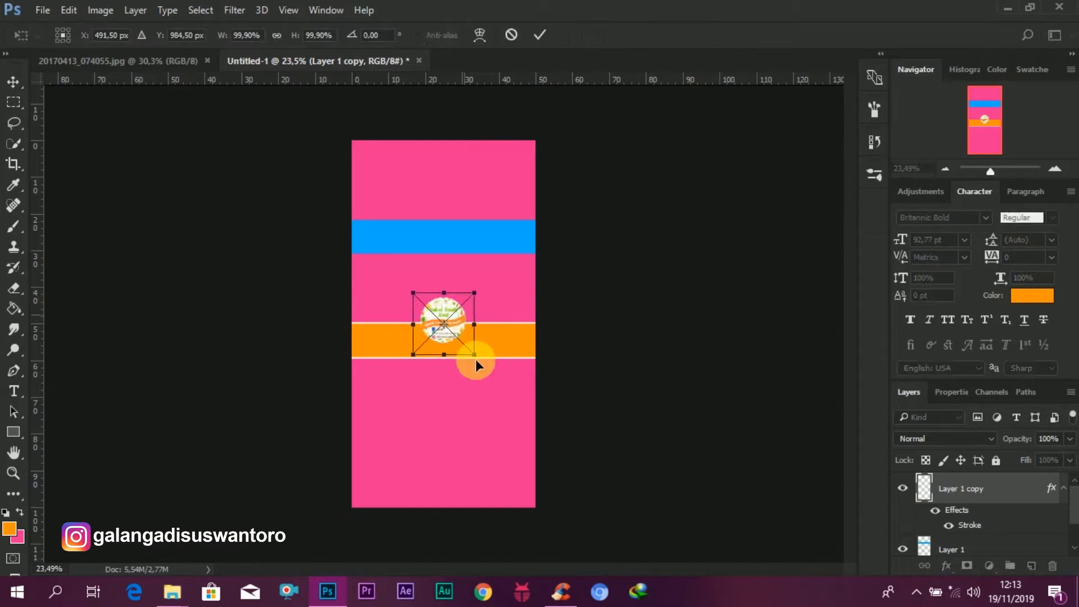
pyautogui.moveTo(482, 364); pyautogui.dragTo(575, 520)
pyautogui.moveTo(566, 376); pyautogui.dragTo(497, 335)
pyautogui.moveTo(526, 432); pyautogui.dragTo(554, 481)
pyautogui.moveTo(505, 337)
pyautogui.mouseDown()
pyautogui.moveTo(497, 325)
pyautogui.moveTo(495, 334)
pyautogui.mouseUp()
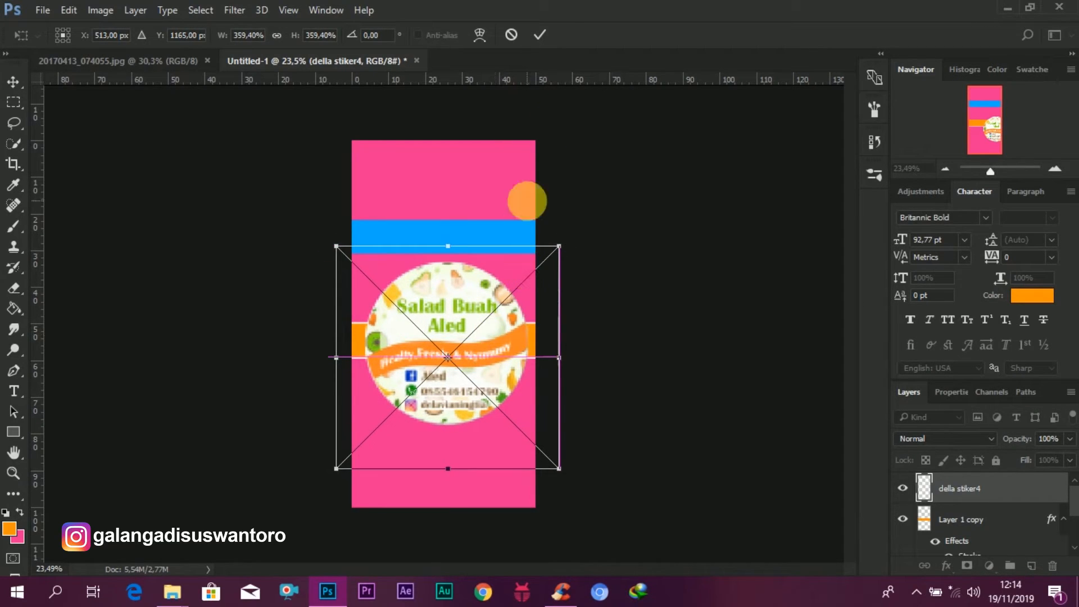
pyautogui.click(542, 35)
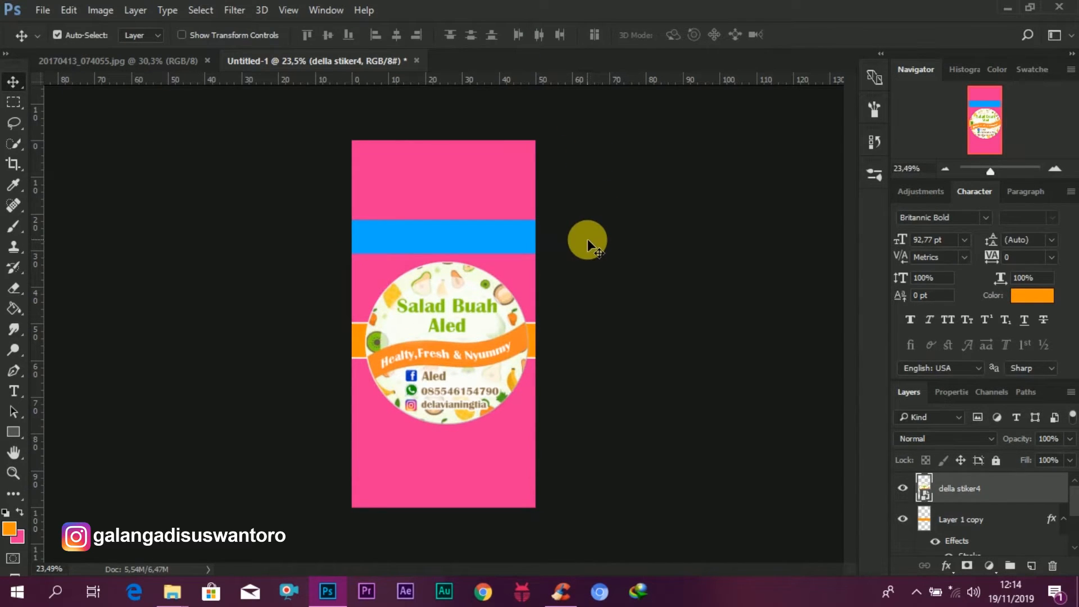
# Step: Nudge the sticker slightly to the left on the canvas
pyautogui.scroll(-2, 1006, 513)
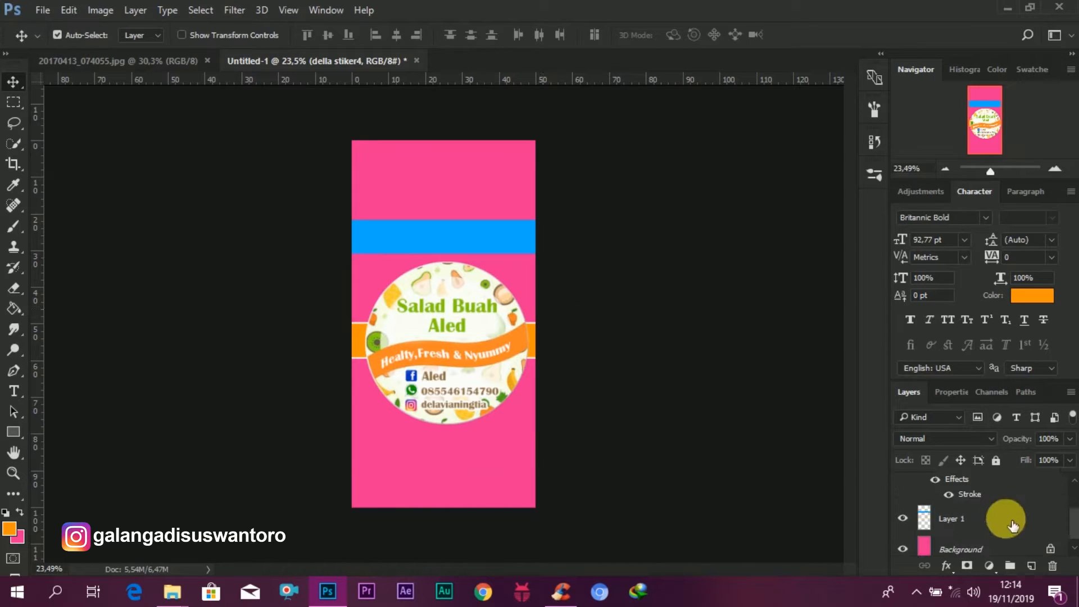
pyautogui.click(963, 550)
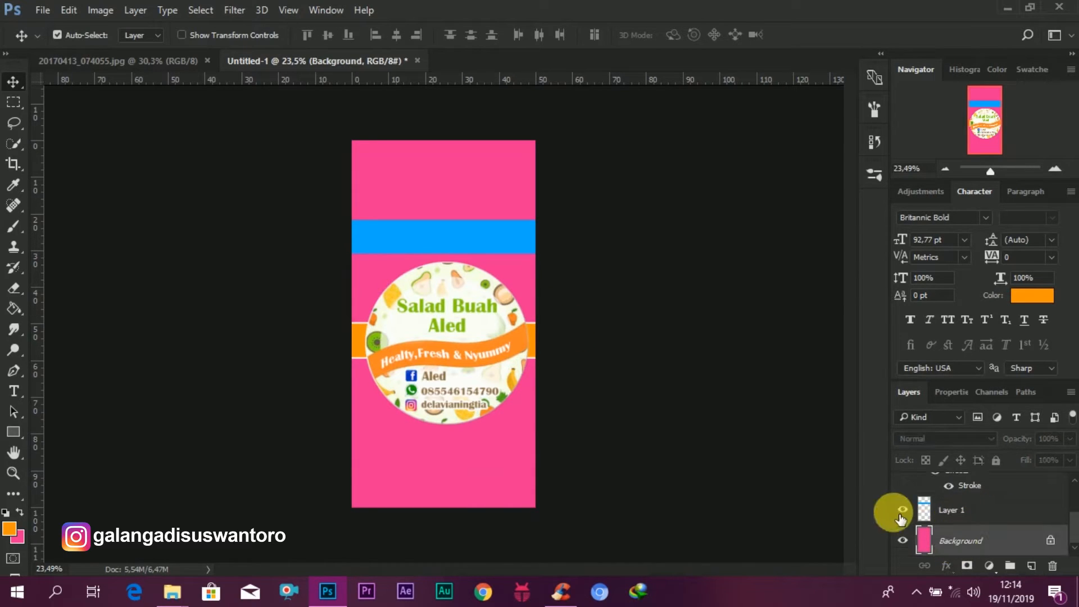
pyautogui.click(462, 355)
pyautogui.moveTo(462, 355); pyautogui.dragTo(476, 360)
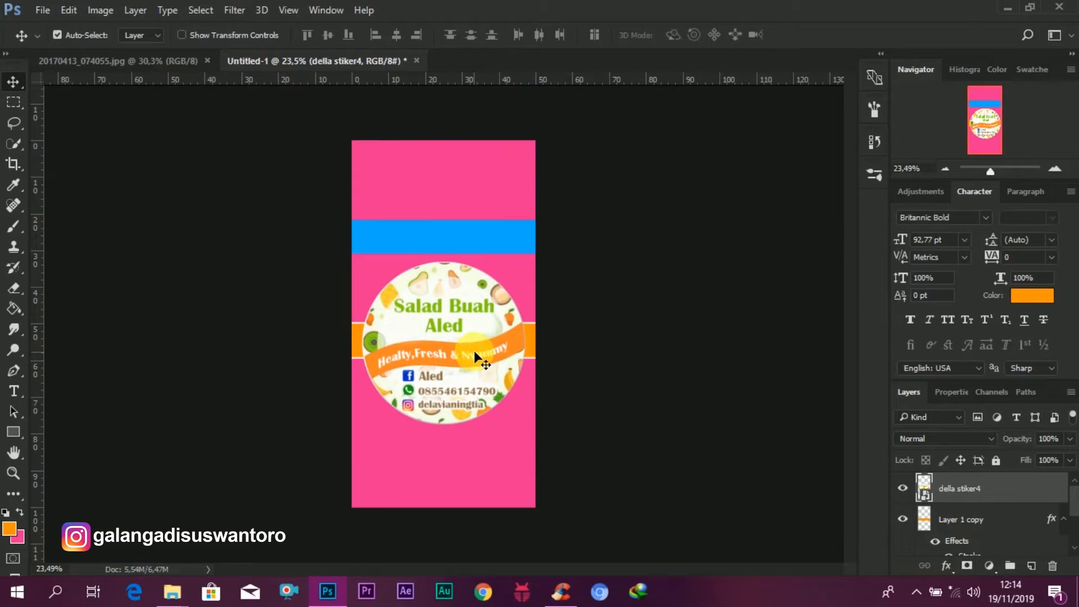
# Step: Drag the "86577428" photo in just above the background, enlarge it to about 156% at the upper right, and commit
pyautogui.scroll(-2, 997, 534)
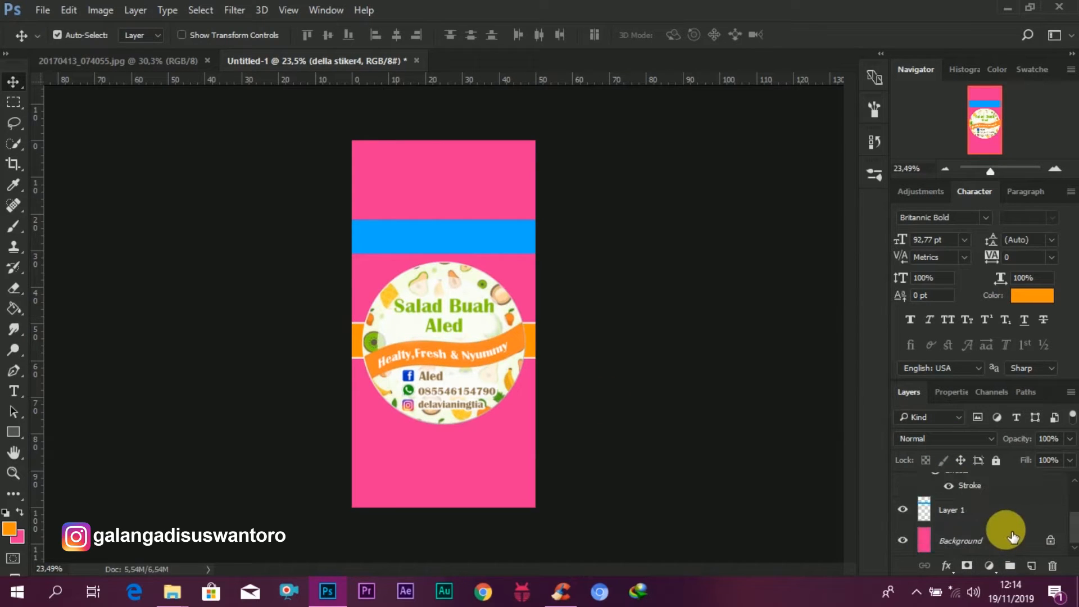
pyautogui.click(963, 540)
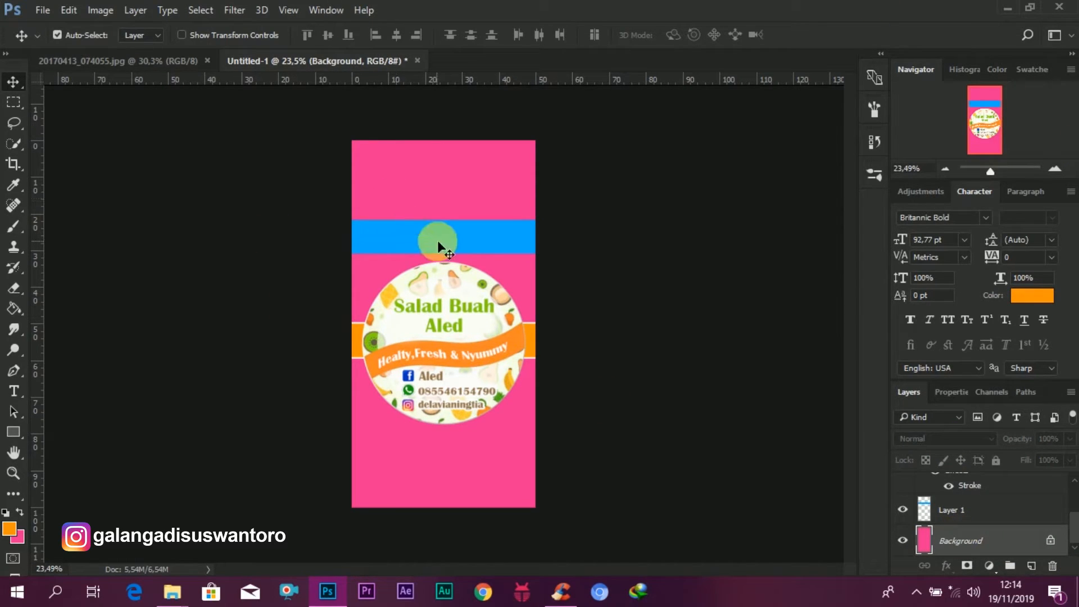
pyautogui.click(173, 589)
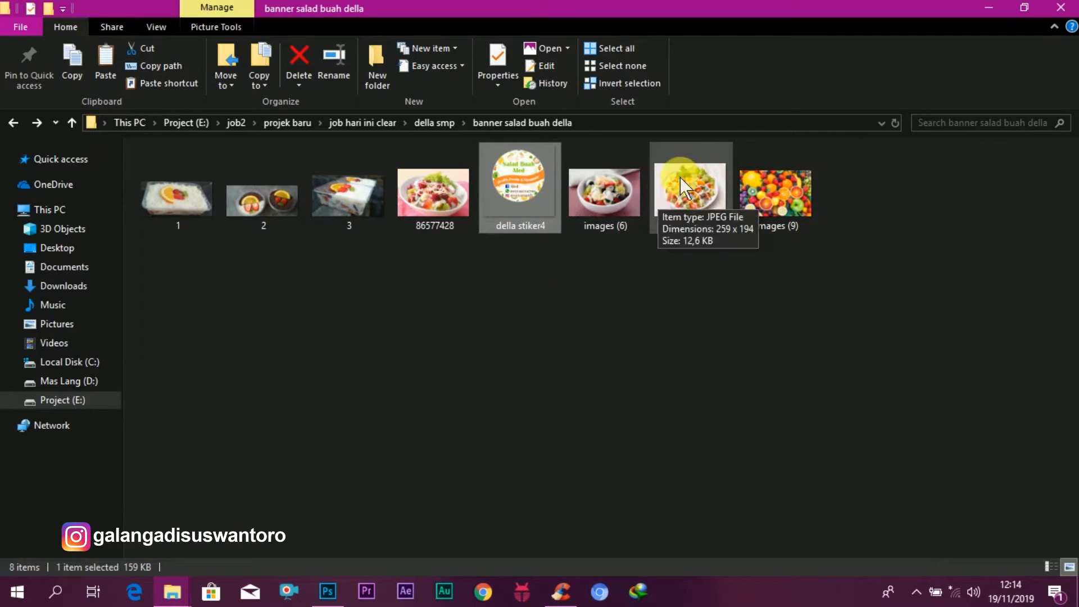
pyautogui.moveTo(440, 190); pyautogui.dragTo(509, 309)
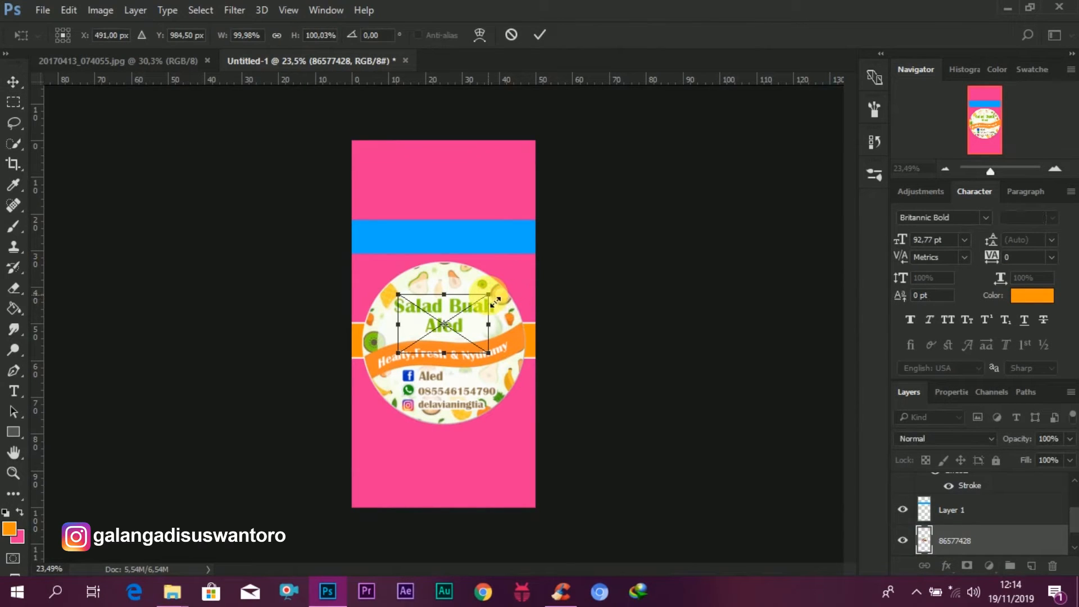
pyautogui.moveTo(495, 302); pyautogui.dragTo(552, 264)
pyautogui.click(542, 35)
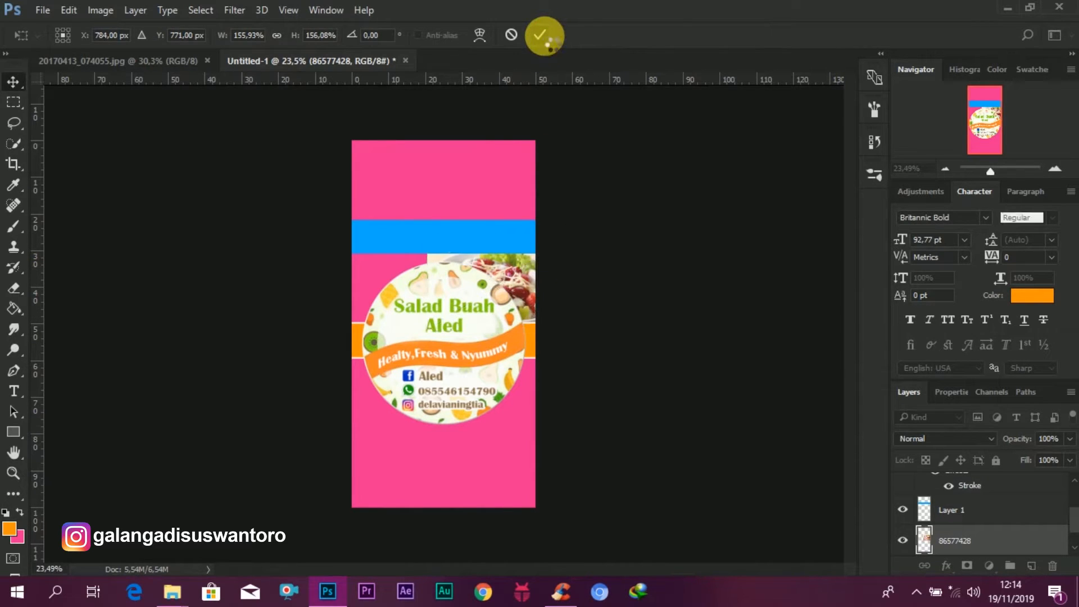
# Step: Nudge the blue band slightly upward
pyautogui.moveTo(487, 228)
pyautogui.mouseDown()
pyautogui.moveTo(485, 215)
pyautogui.moveTo(493, 235)
pyautogui.mouseUp()
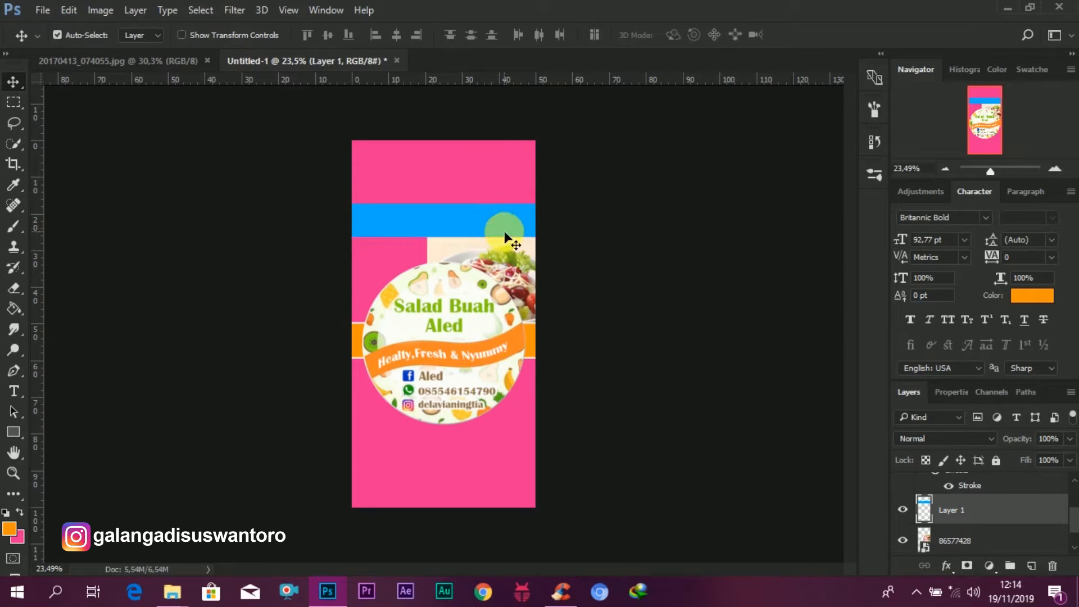
pyautogui.scroll(-2, 544, 226)
pyautogui.scroll(1, 544, 226)
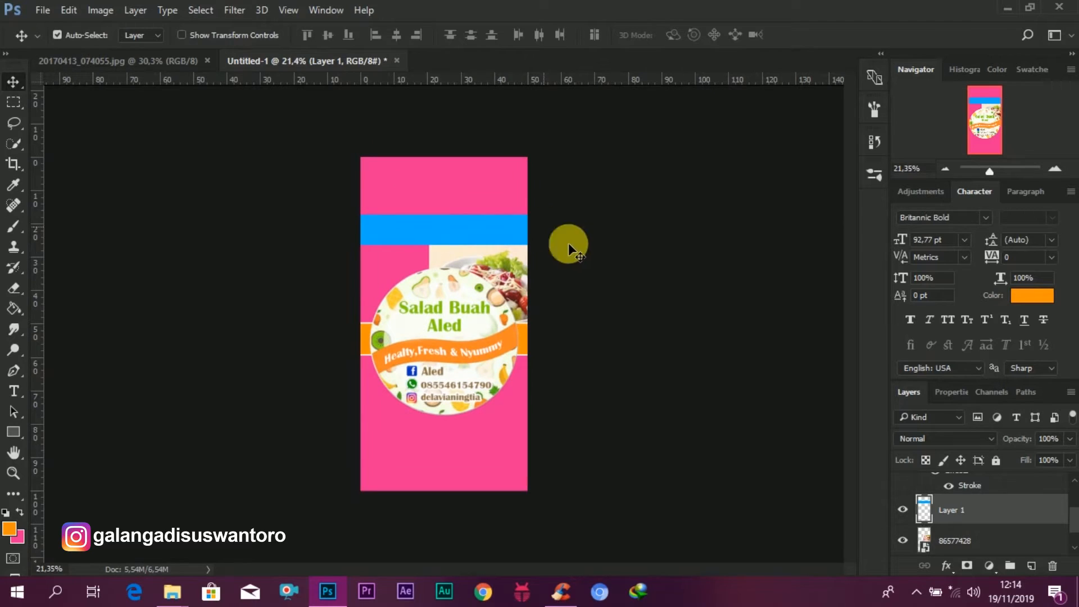
# Step: Add a layer mask to the blue band's layer and undo it
pyautogui.click(968, 566)
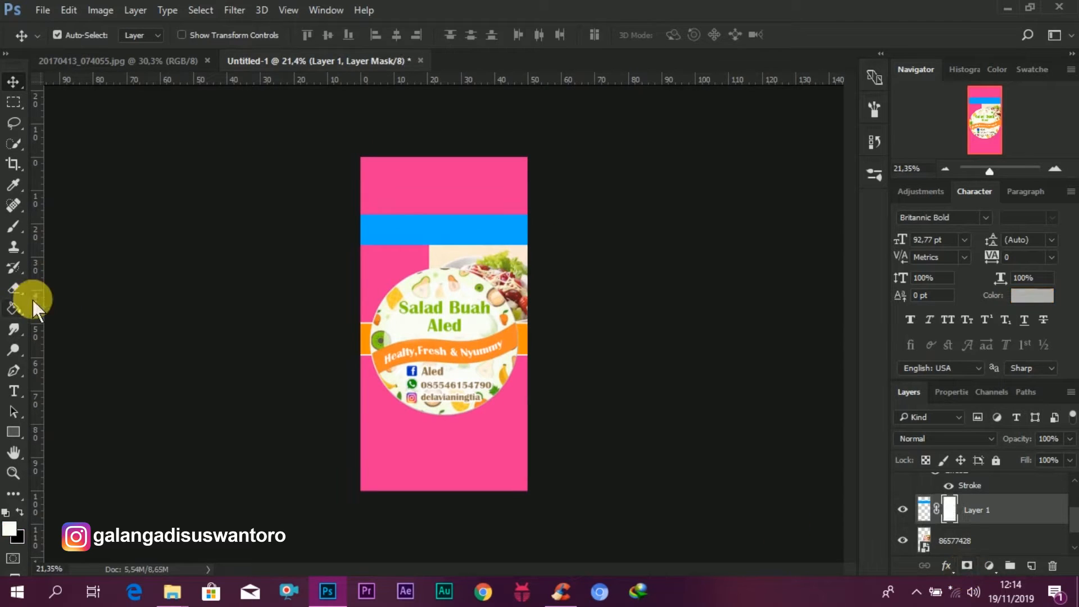
pyautogui.hotkey('ctrl', 'z')
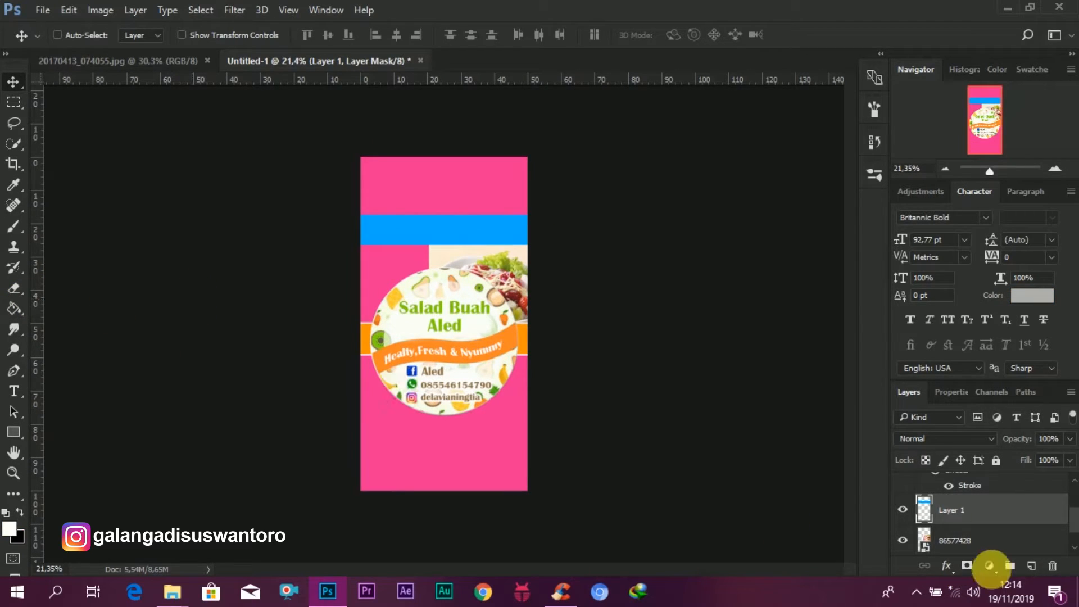
# Step: Add a layer mask to the "86577428" photo and paint black with a 250 px soft brush to fade its left edge
pyautogui.click(534, 291)
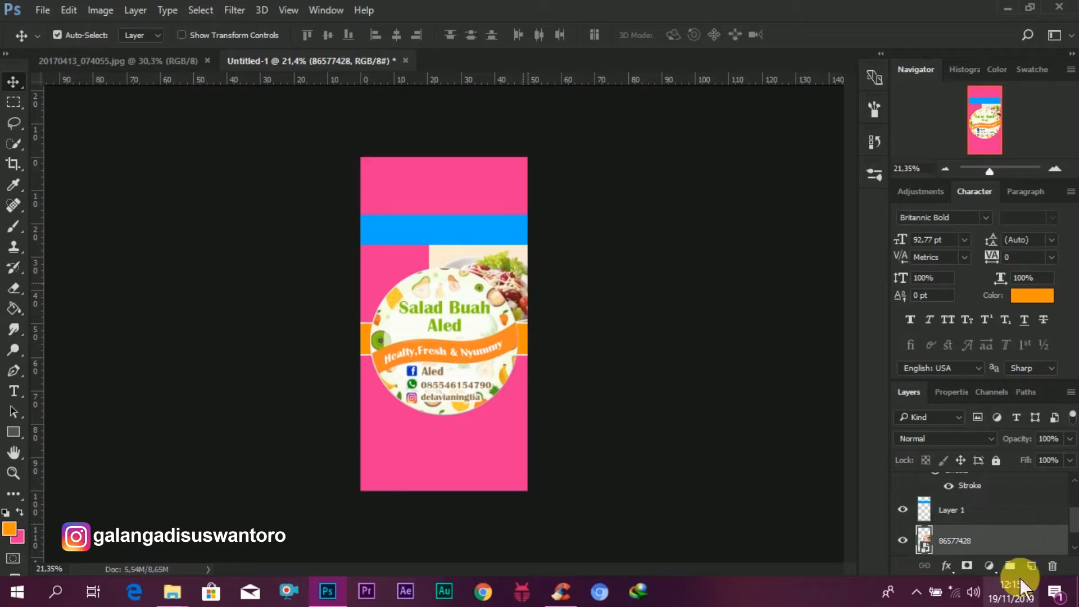
pyautogui.click(968, 567)
pyautogui.click(14, 226)
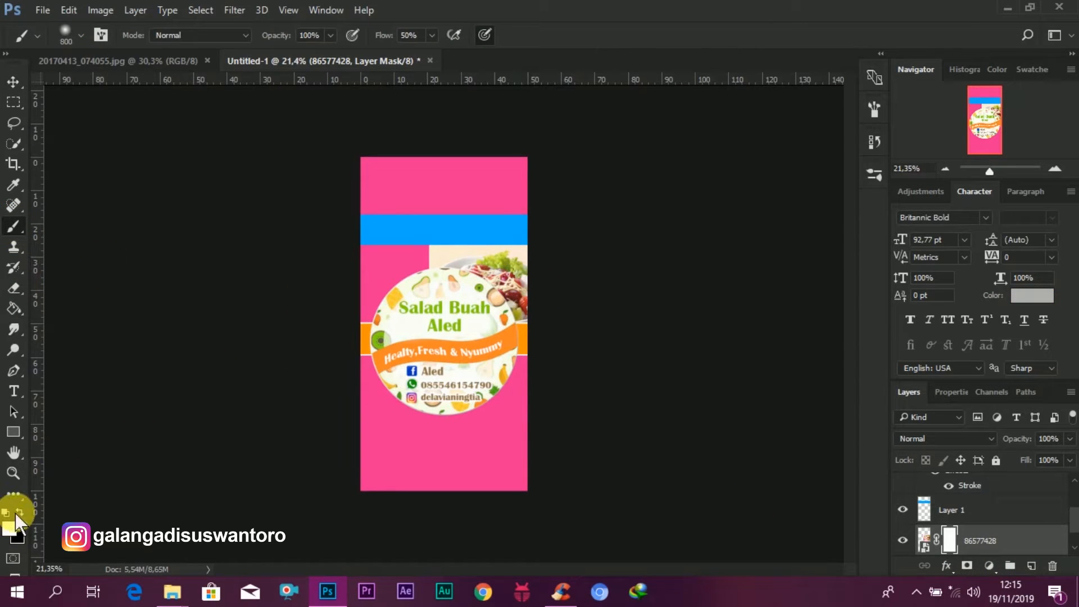
pyautogui.moveTo(453, 323)
pyautogui.mouseDown()
pyautogui.moveTo(434, 392)
pyautogui.moveTo(433, 360)
pyautogui.mouseUp()
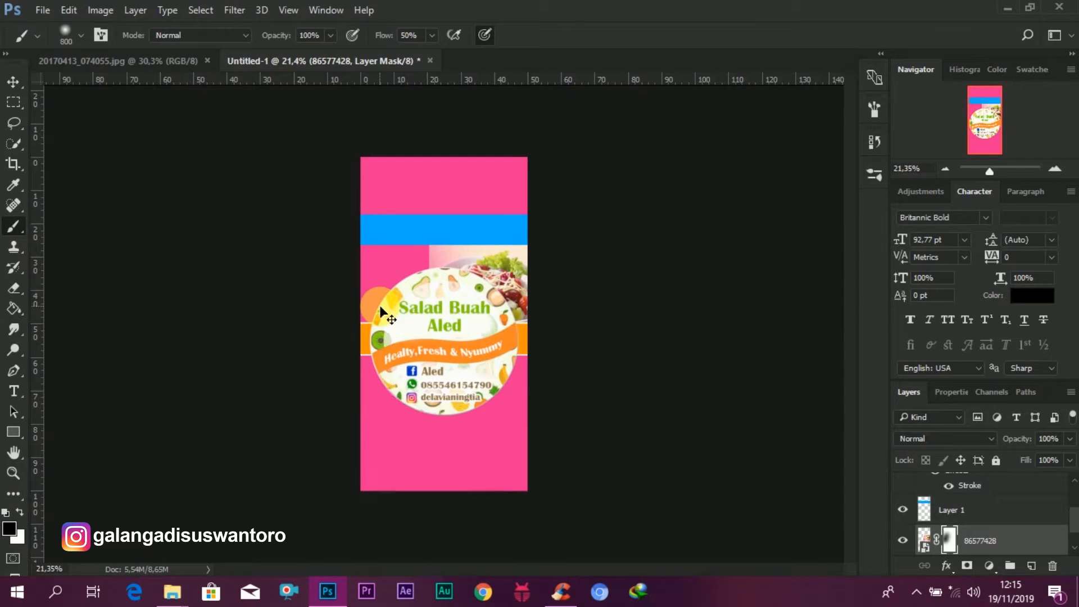
pyautogui.press('[')
pyautogui.press('[')
pyautogui.press('[')
pyautogui.press('[')
pyautogui.press('[')
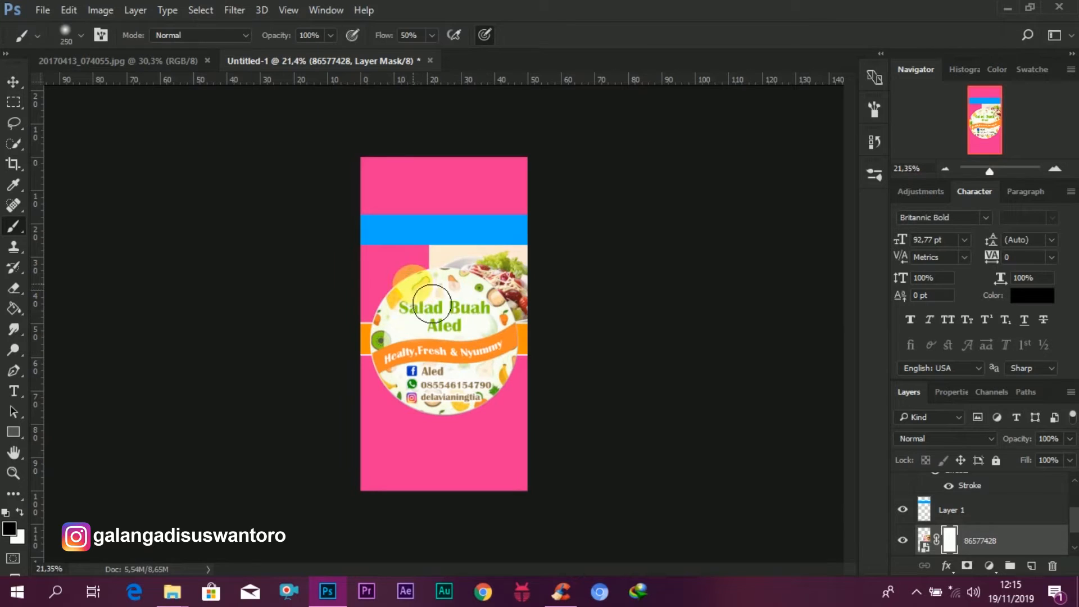
pyautogui.moveTo(429, 246)
pyautogui.mouseDown()
pyautogui.moveTo(427, 337)
pyautogui.moveTo(427, 241)
pyautogui.moveTo(427, 315)
pyautogui.moveTo(396, 242)
pyautogui.moveTo(387, 265)
pyautogui.mouseUp()
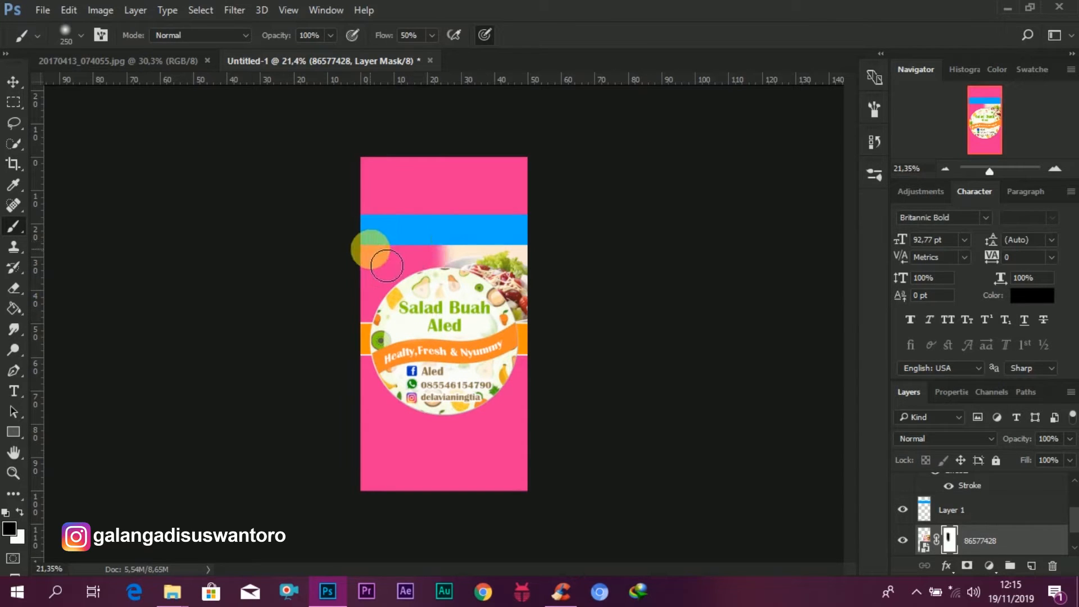
pyautogui.click(13, 82)
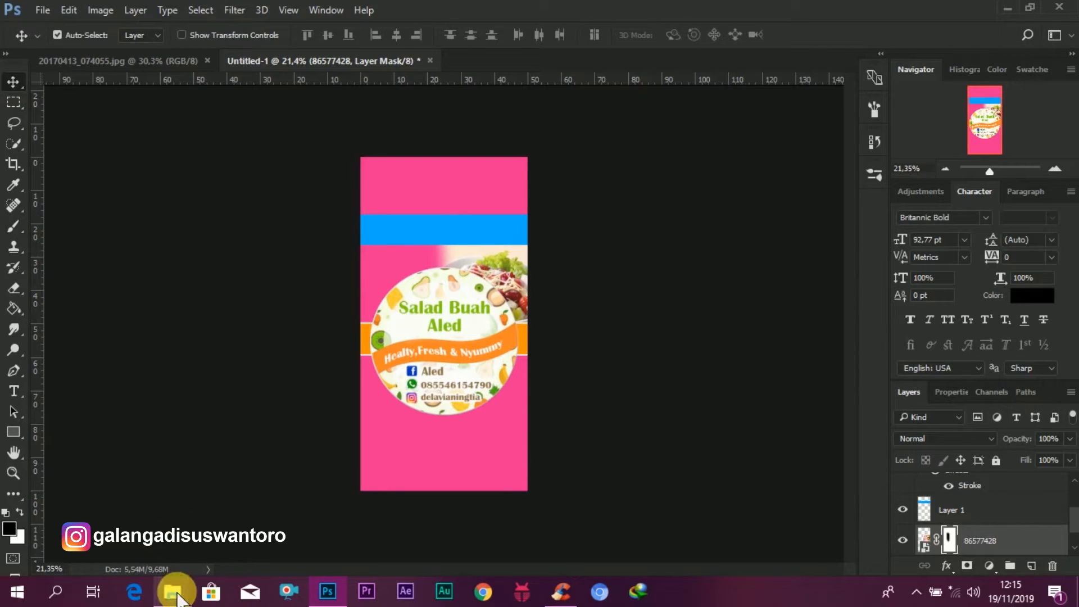
# Step: Drag the "images (6)" photo in above the background, scale it to about 241% at the upper left, and commit
pyautogui.moveTo(172, 590)
pyautogui.moveTo(292, 545)
pyautogui.click(292, 546)
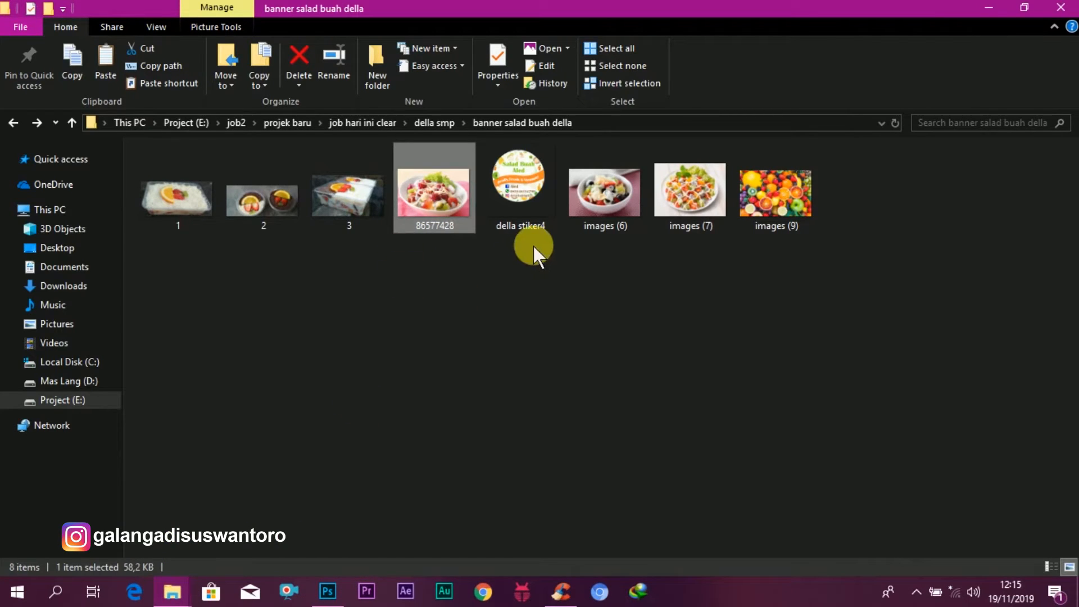
pyautogui.moveTo(619, 202); pyautogui.dragTo(400, 301)
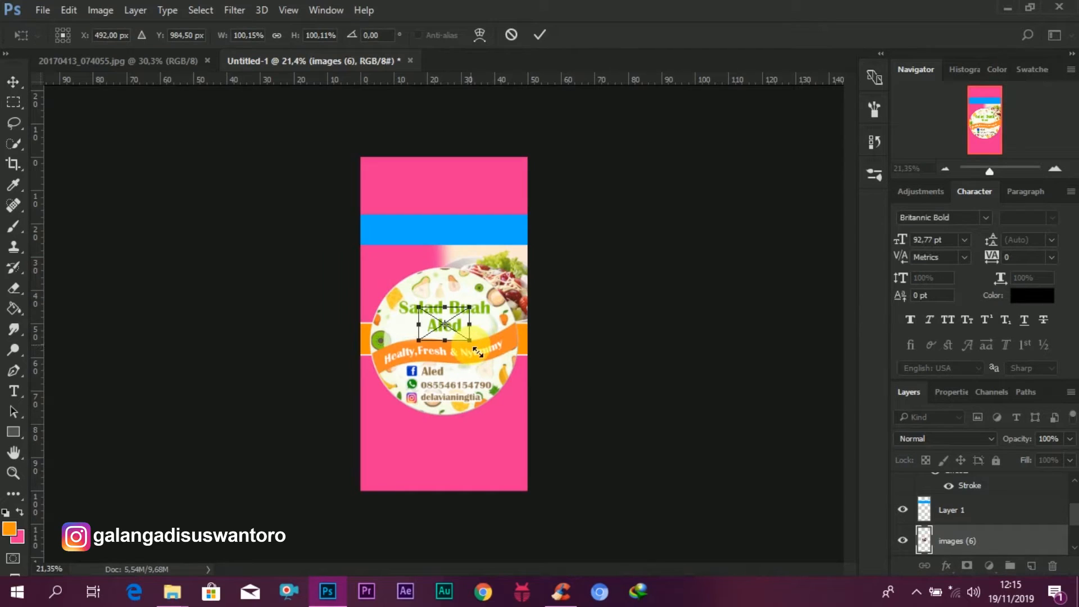
pyautogui.moveTo(478, 351); pyautogui.dragTo(524, 376)
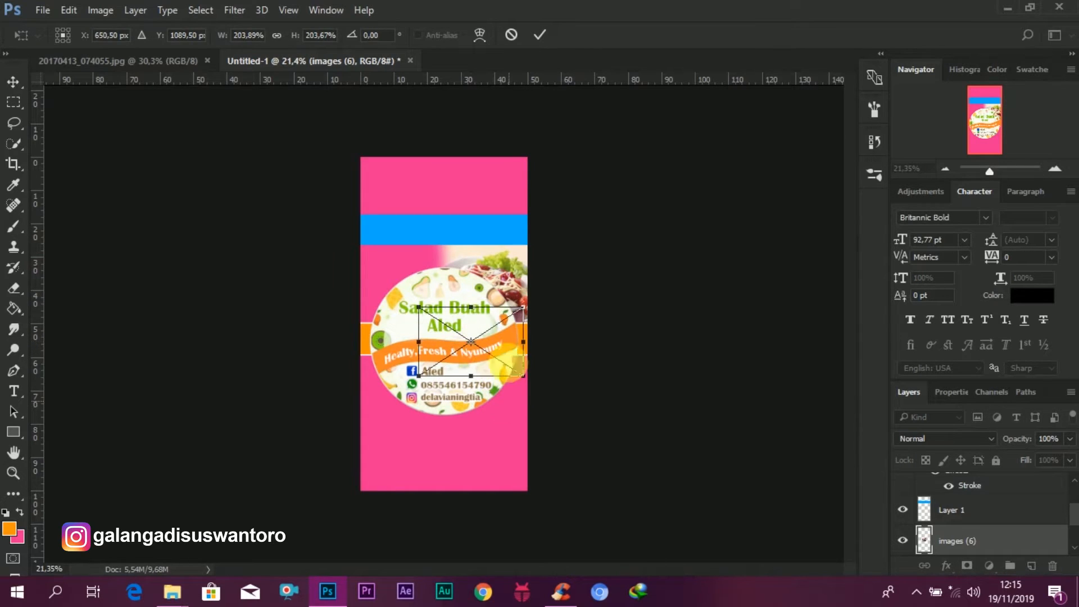
pyautogui.moveTo(462, 323)
pyautogui.mouseDown()
pyautogui.moveTo(433, 282)
pyautogui.moveTo(464, 327)
pyautogui.mouseUp()
pyautogui.moveTo(434, 267)
pyautogui.mouseDown()
pyautogui.moveTo(432, 254)
pyautogui.moveTo(425, 268)
pyautogui.mouseUp()
pyautogui.click(535, 32)
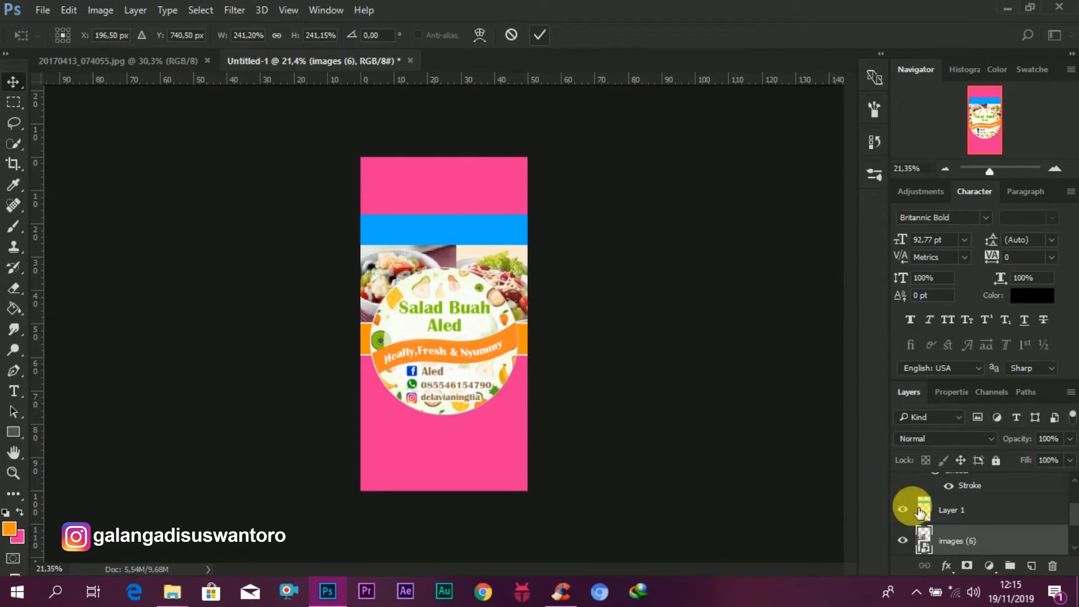
# Step: Add a layer mask to the "images (6)" photo and paint black to blend its right edge into the other photo
pyautogui.click(975, 569)
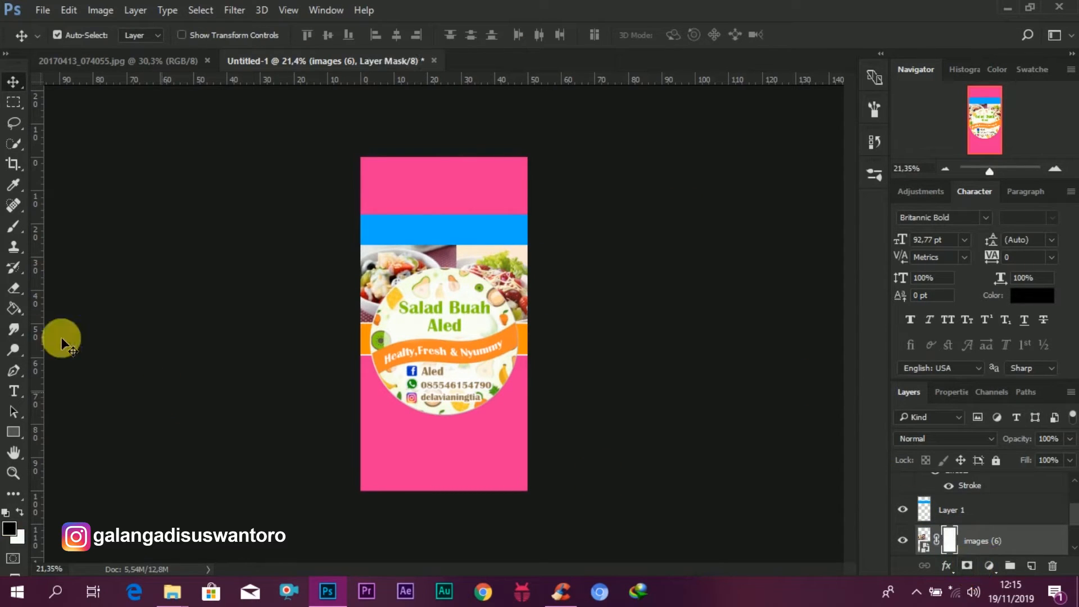
pyautogui.click(15, 227)
pyautogui.click(466, 247)
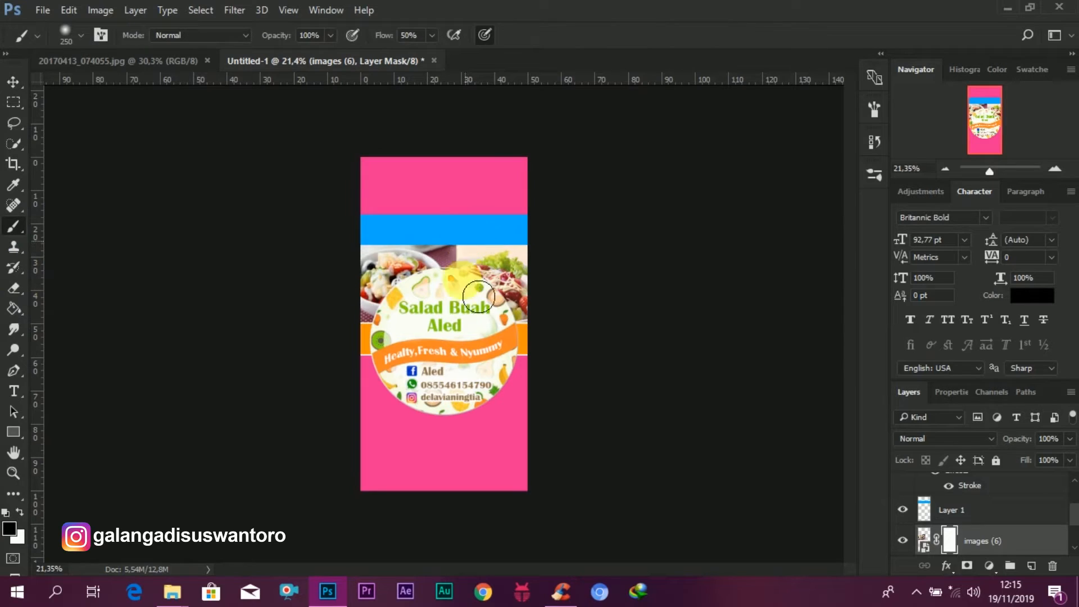
pyautogui.moveTo(483, 269)
pyautogui.mouseDown()
pyautogui.moveTo(481, 282)
pyautogui.moveTo(478, 253)
pyautogui.mouseUp()
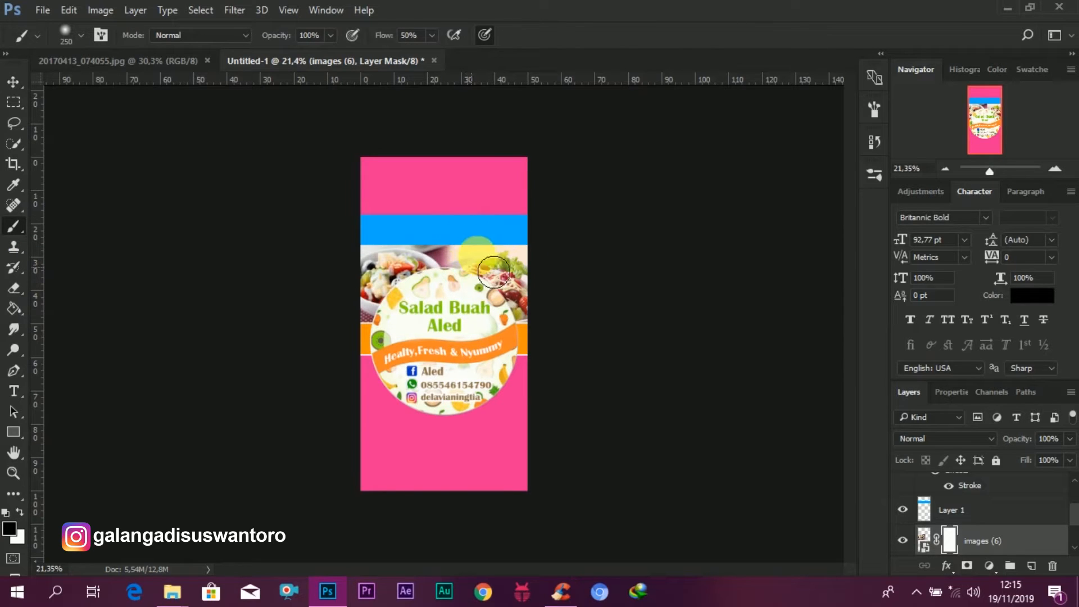
pyautogui.scroll(-3, 549, 276)
pyautogui.scroll(2, 554, 277)
pyautogui.click(13, 82)
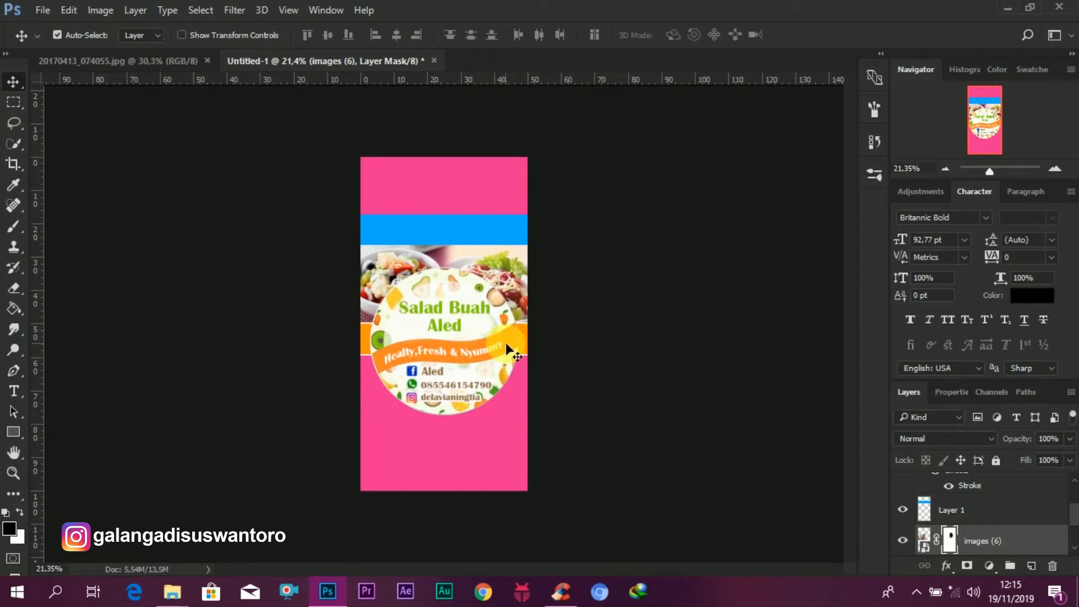
# Step: Drag the "images (9)" fruit photo in above the background, scale it to about 280% over the lower part, commit, and nudge it into place
pyautogui.scroll(1, 507, 350)
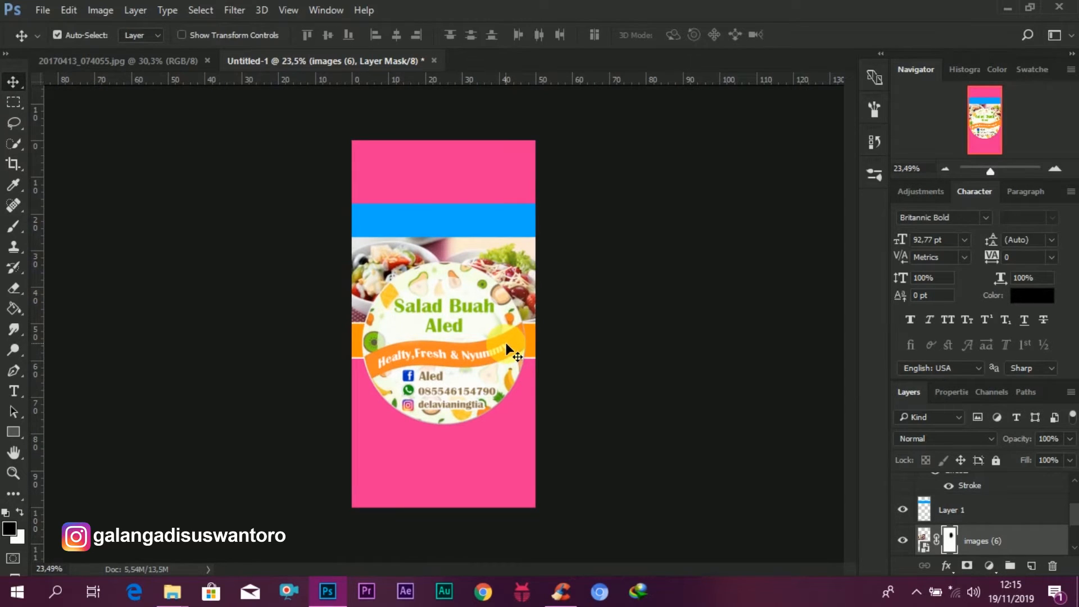
pyautogui.scroll(-2, 565, 393)
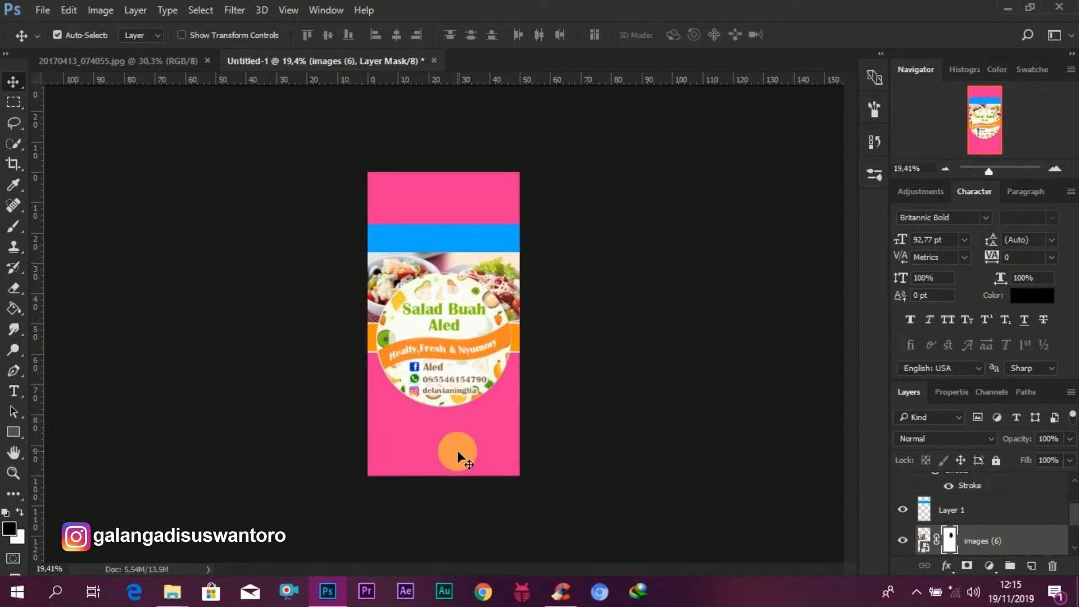
pyautogui.scroll(-2, 1023, 525)
pyautogui.click(952, 541)
pyautogui.click(179, 587)
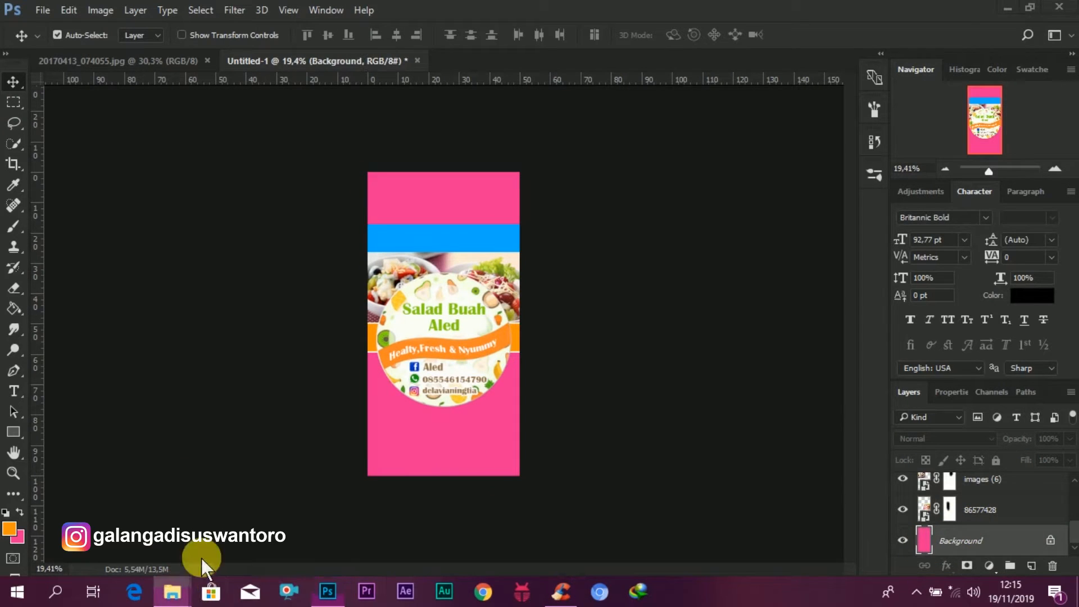
pyautogui.click(235, 542)
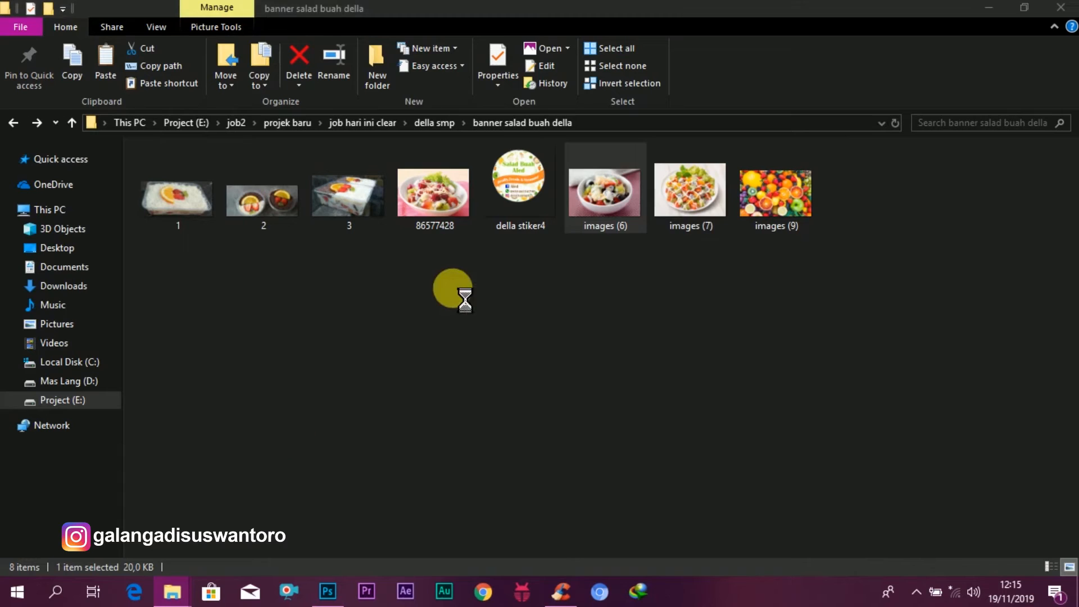
pyautogui.click(776, 191)
pyautogui.moveTo(721, 366); pyautogui.dragTo(460, 436)
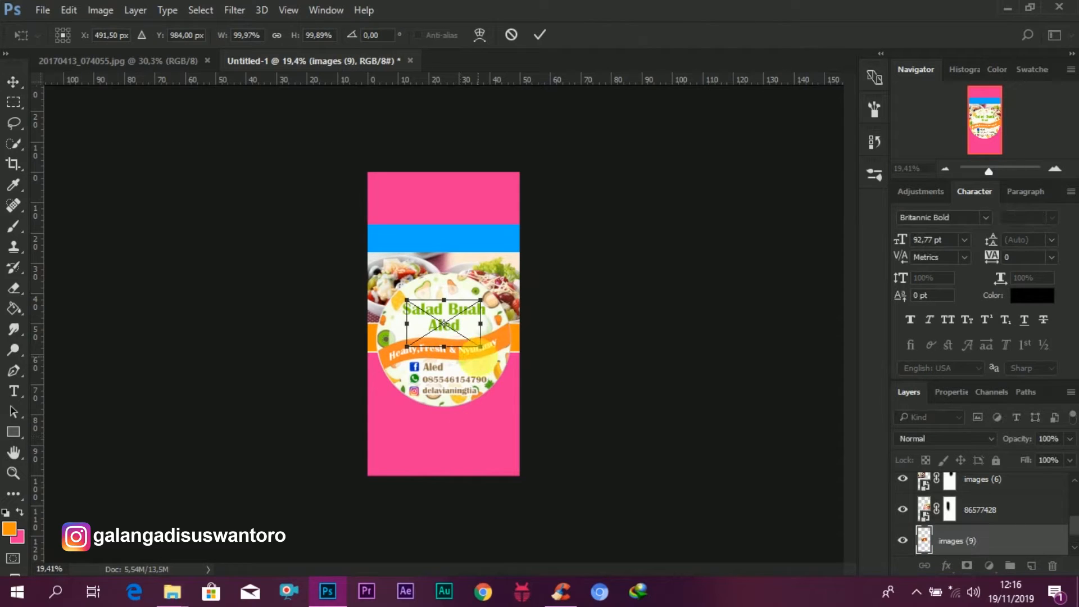
pyautogui.moveTo(486, 355); pyautogui.dragTo(541, 439)
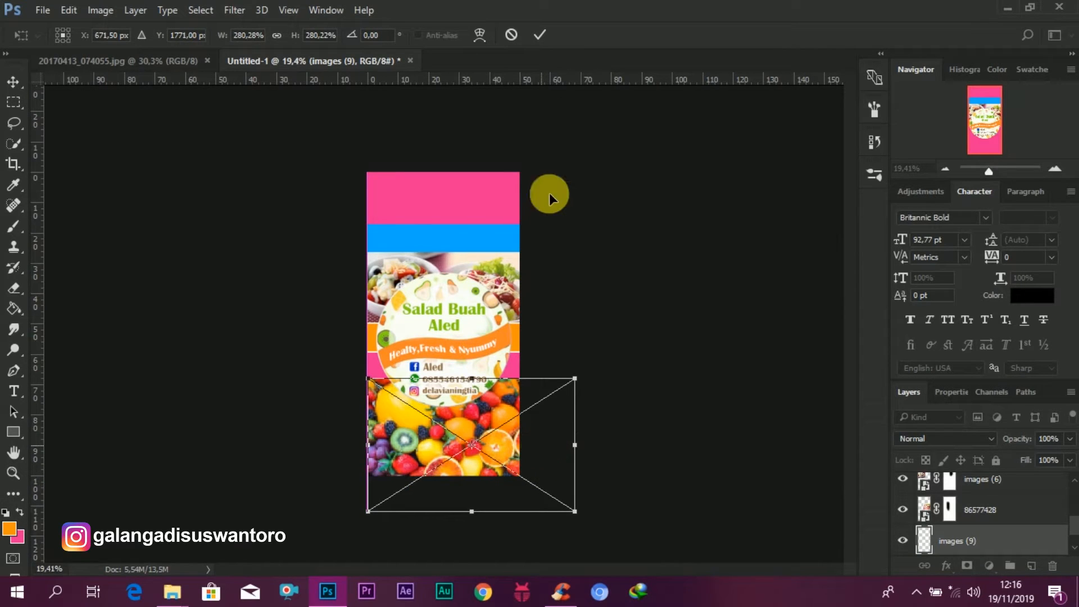
pyautogui.click(543, 35)
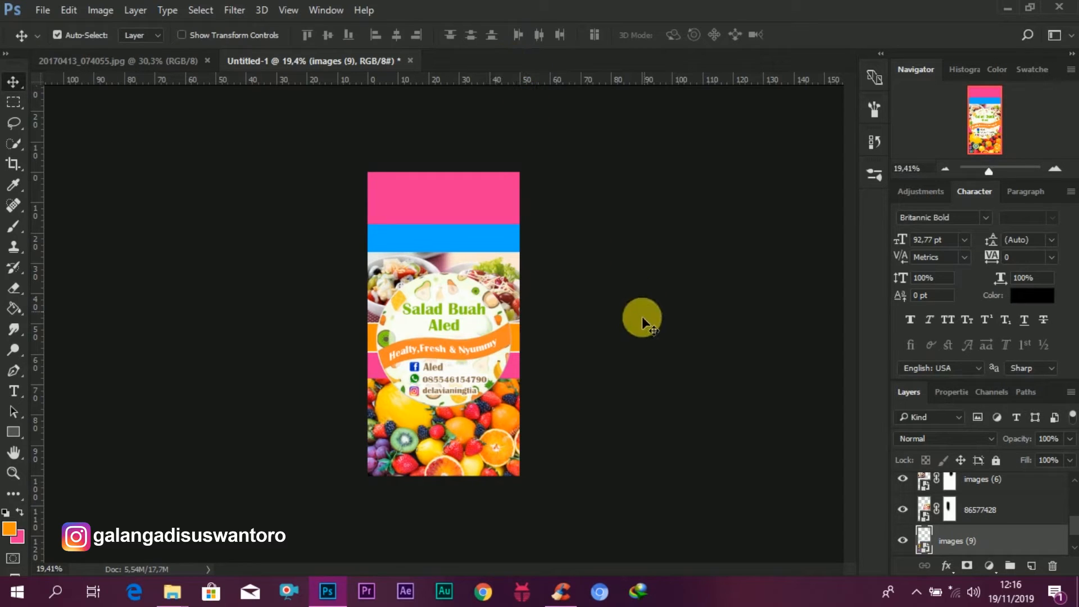
pyautogui.moveTo(432, 443); pyautogui.dragTo(431, 436)
# Step: Add a layer mask to the "images (9)" photo and paint black with the brush to blend its top edge
pyautogui.click(967, 565)
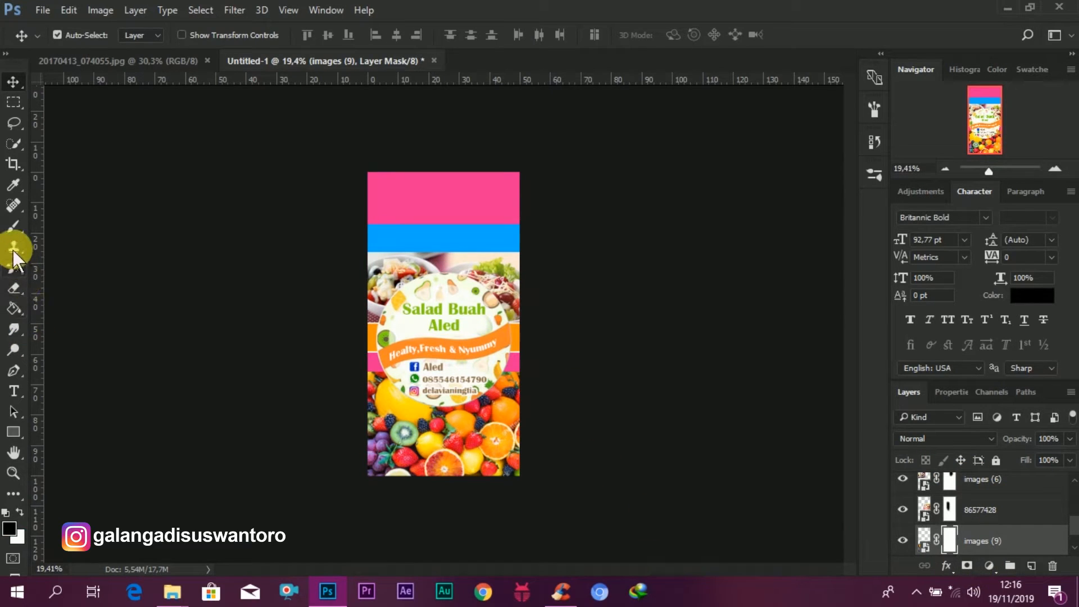
pyautogui.click(14, 226)
pyautogui.moveTo(524, 371)
pyautogui.mouseDown()
pyautogui.moveTo(354, 366)
pyautogui.moveTo(527, 368)
pyautogui.moveTo(363, 383)
pyautogui.mouseUp()
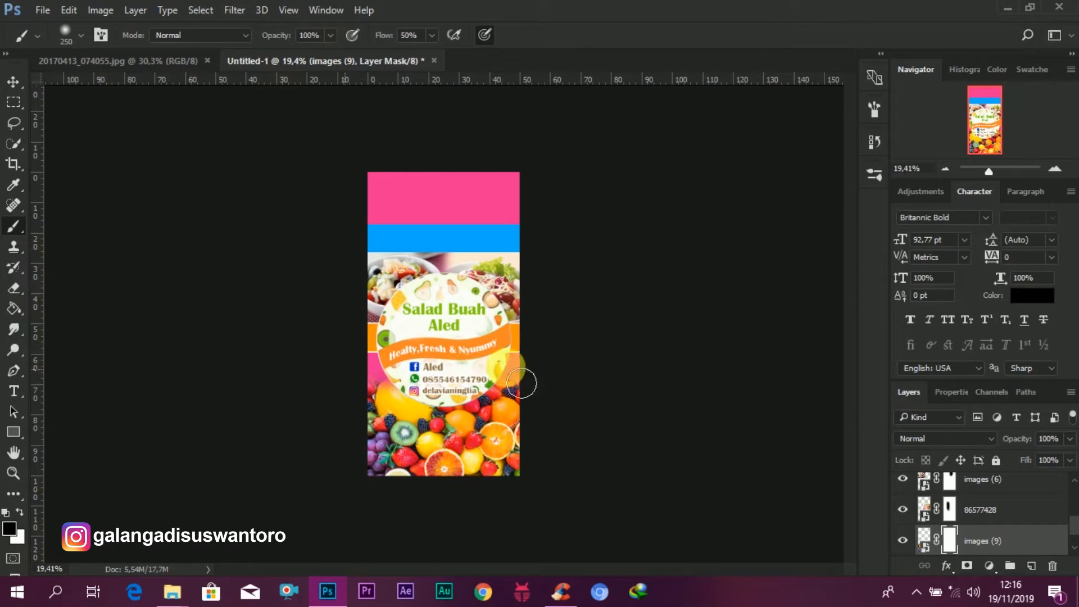
# Step: Set the "images (9)" layer's opacity to 84%
pyautogui.moveTo(1016, 439); pyautogui.dragTo(1006, 453)
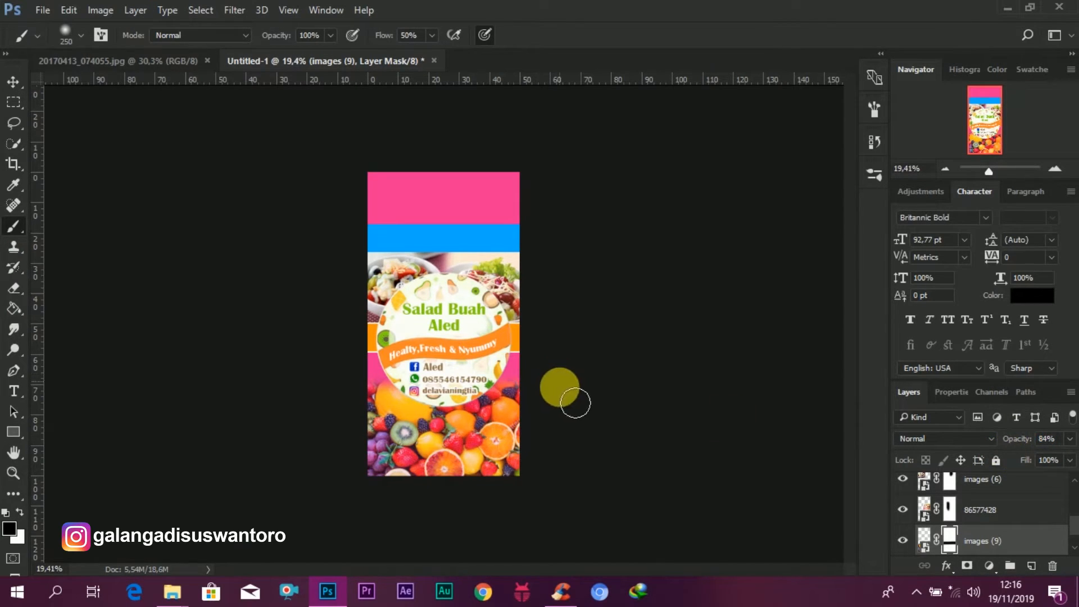
pyautogui.scroll(1, 570, 399)
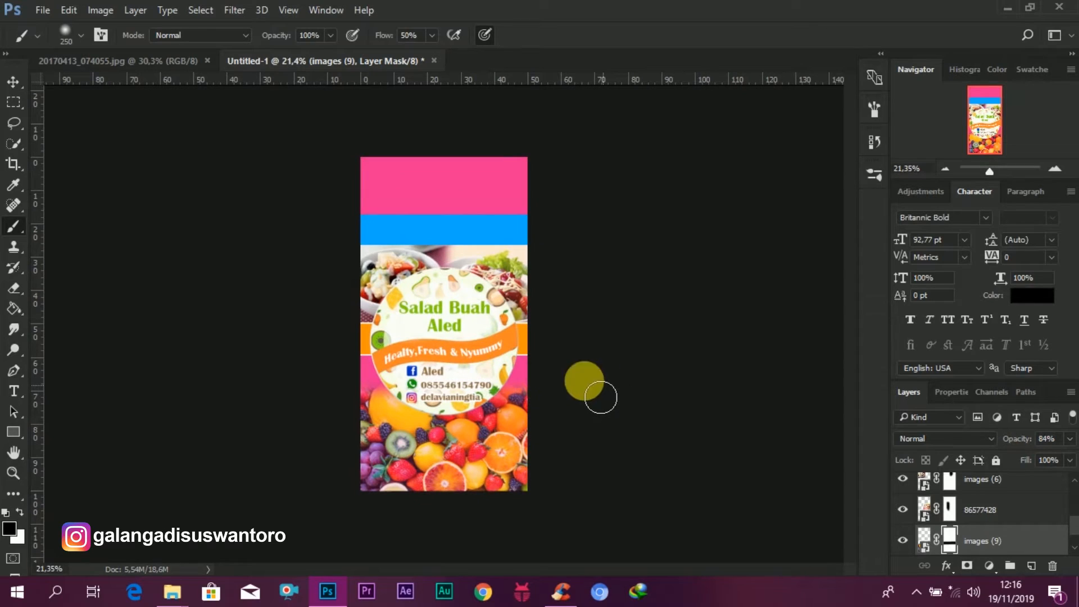
pyautogui.scroll(1, 444, 324)
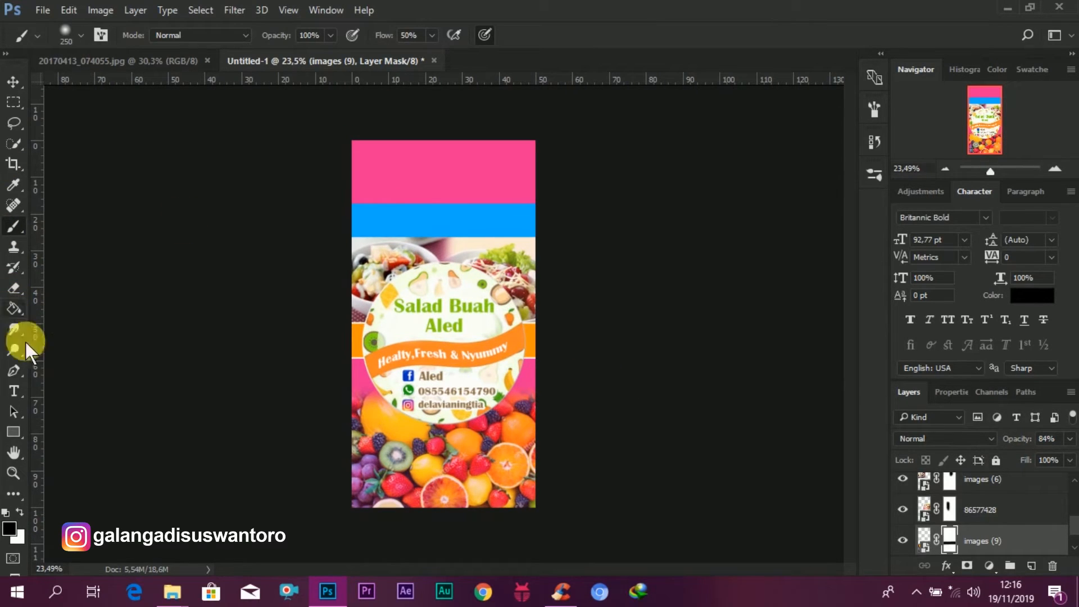
# Step: Add a text layer reading "Salad Buah" at the top of the banner, above the sticker layer
pyautogui.click(13, 391)
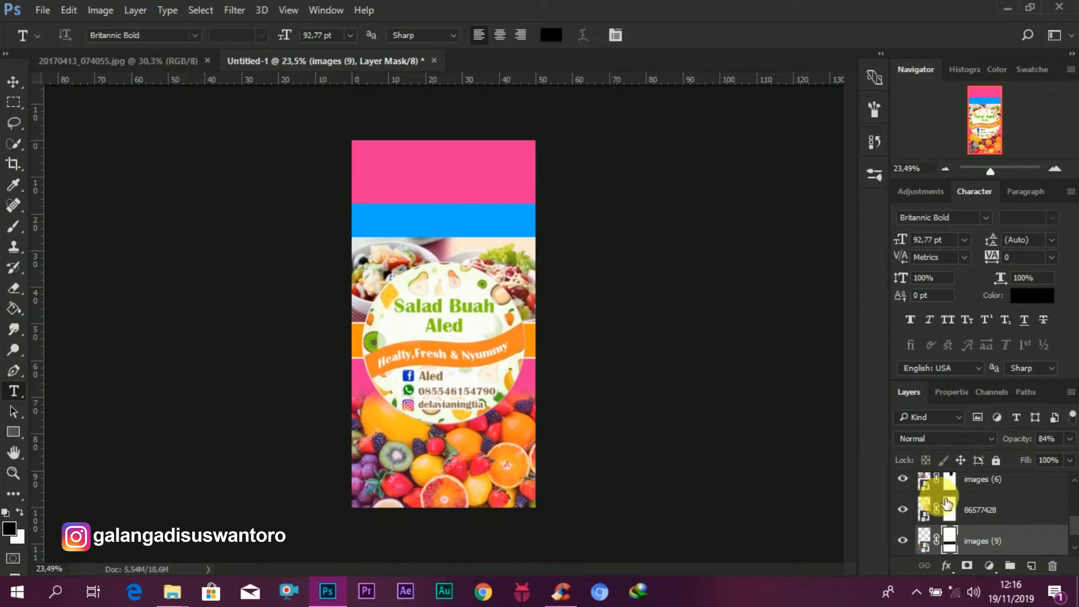
pyautogui.scroll(1, 1016, 468)
pyautogui.scroll(5, 1013, 528)
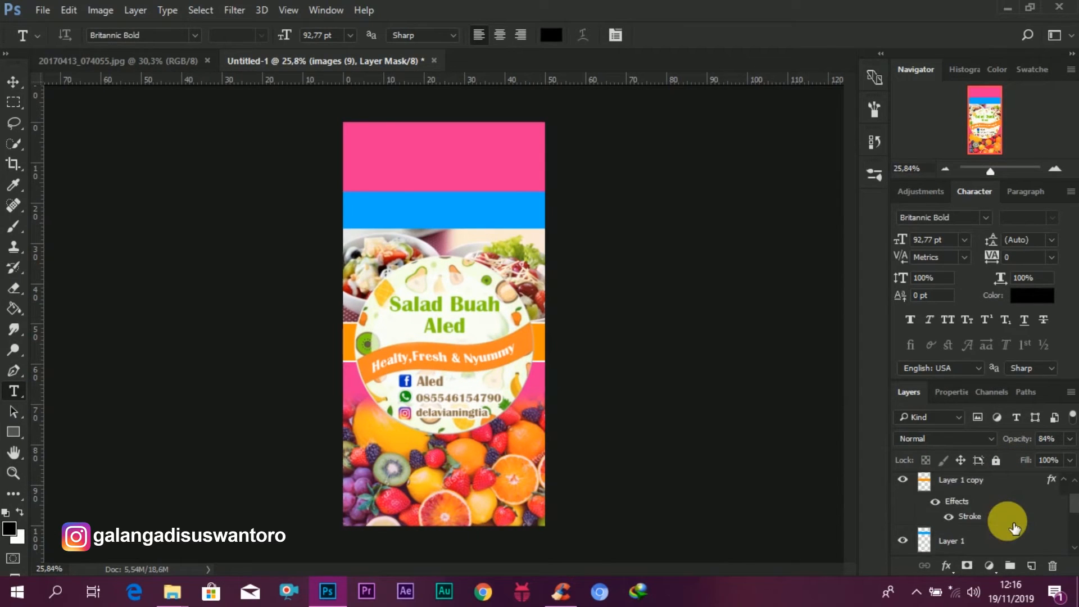
pyautogui.click(972, 503)
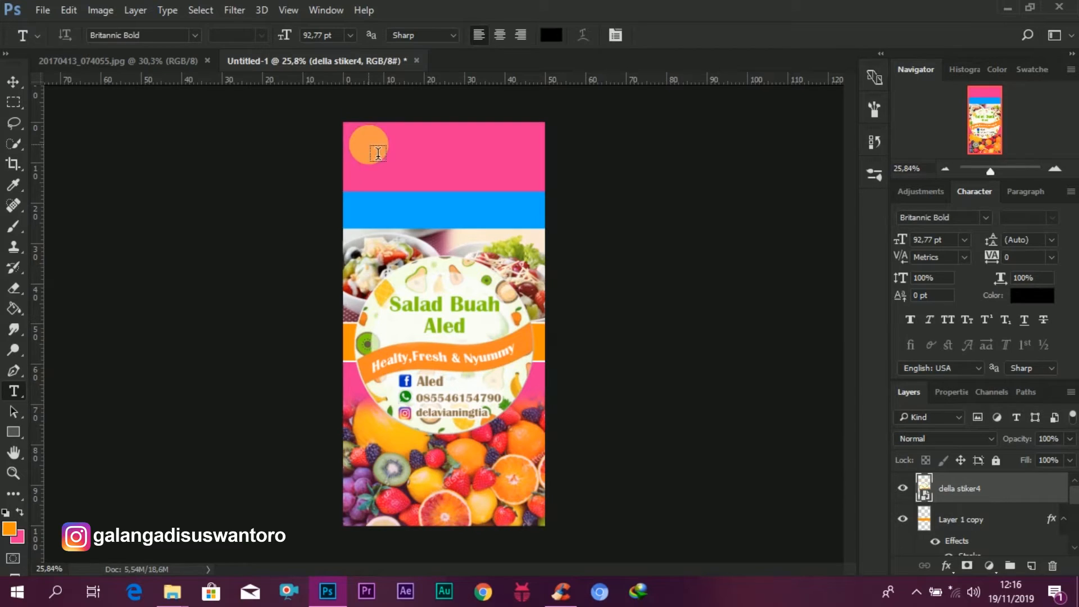
pyautogui.click(368, 145)
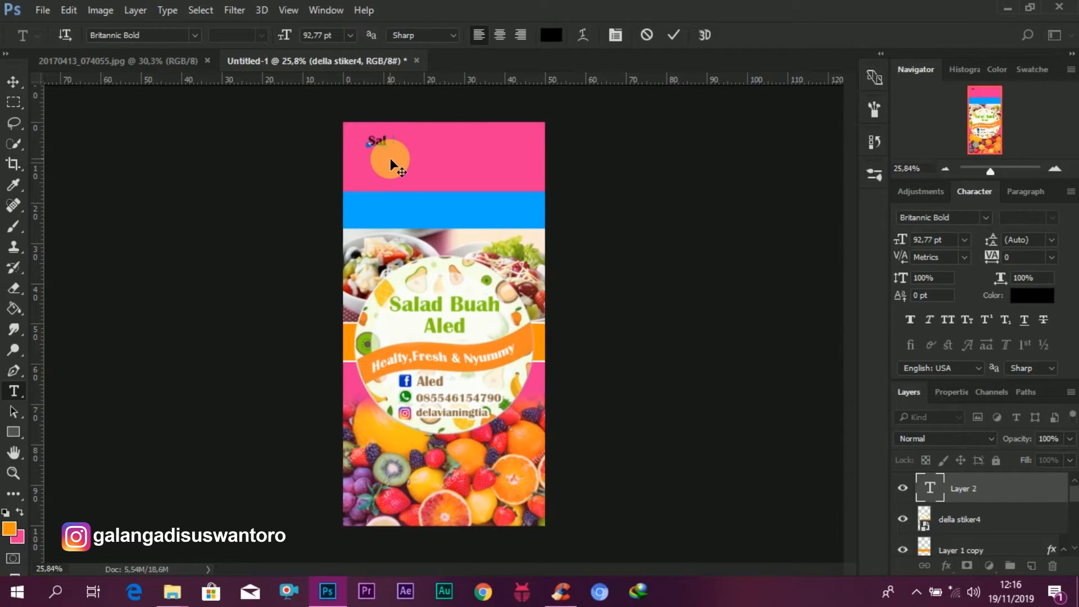
pyautogui.write('Salad Buah')
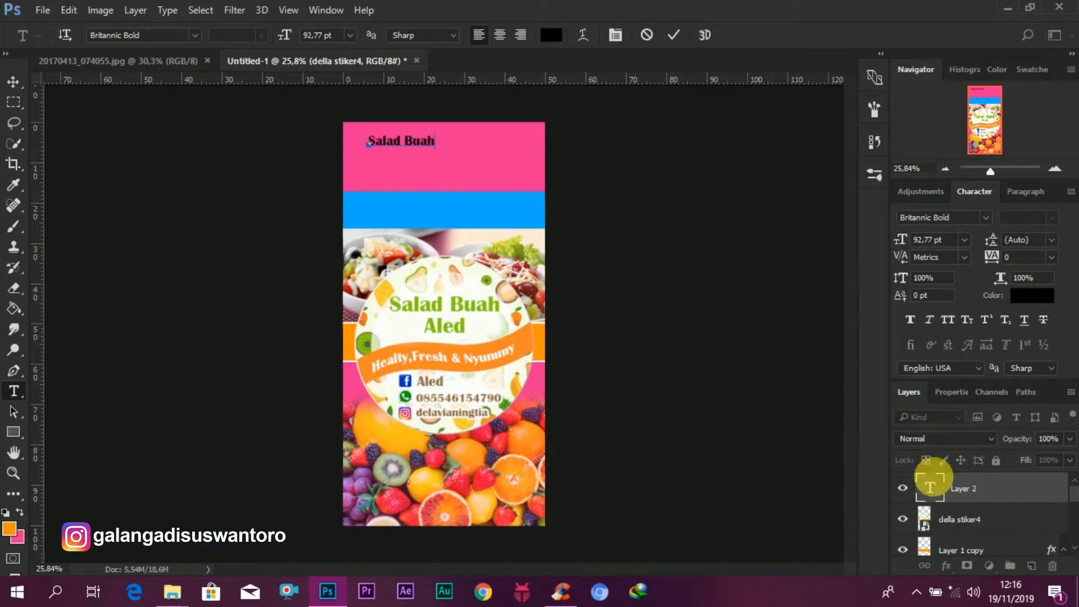
# Step: Select all of the "Salad Buah" text and enlarge it to 209,77 pt
pyautogui.doubleClick(933, 486)
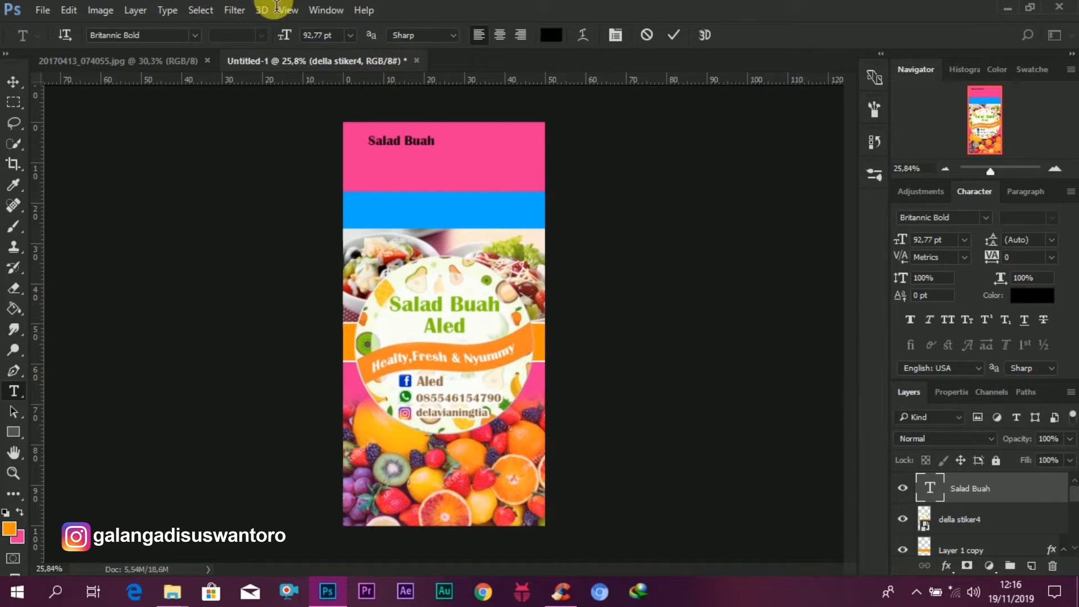
pyautogui.moveTo(284, 34); pyautogui.dragTo(588, 40)
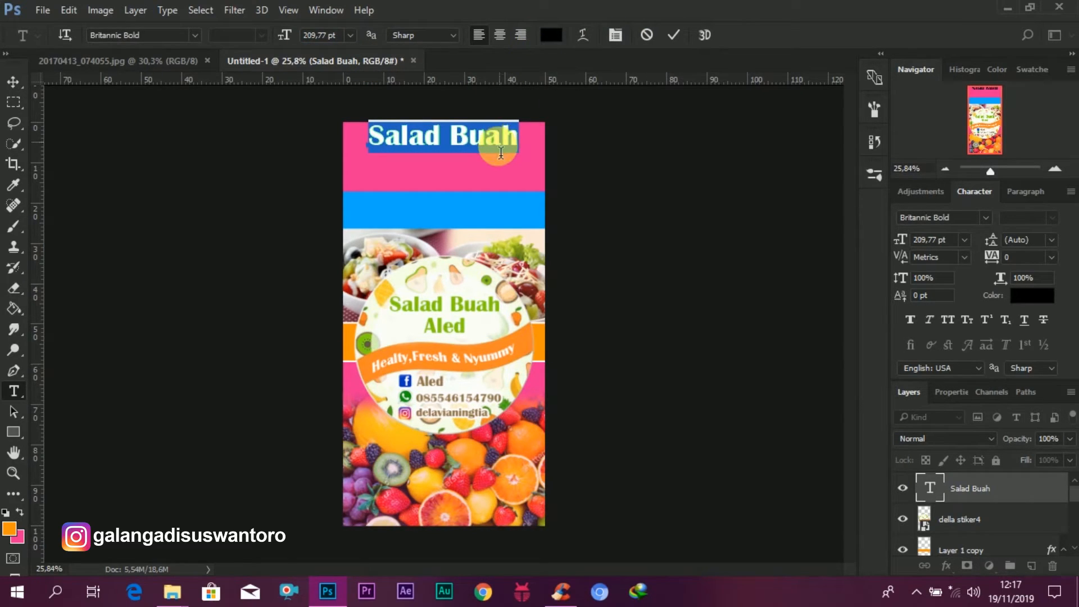
# Step: Color the letters "Sal" orange (f98724) by sampling the orange from the sticker
pyautogui.click(415, 146)
pyautogui.moveTo(401, 145); pyautogui.dragTo(361, 140)
pyautogui.click(550, 34)
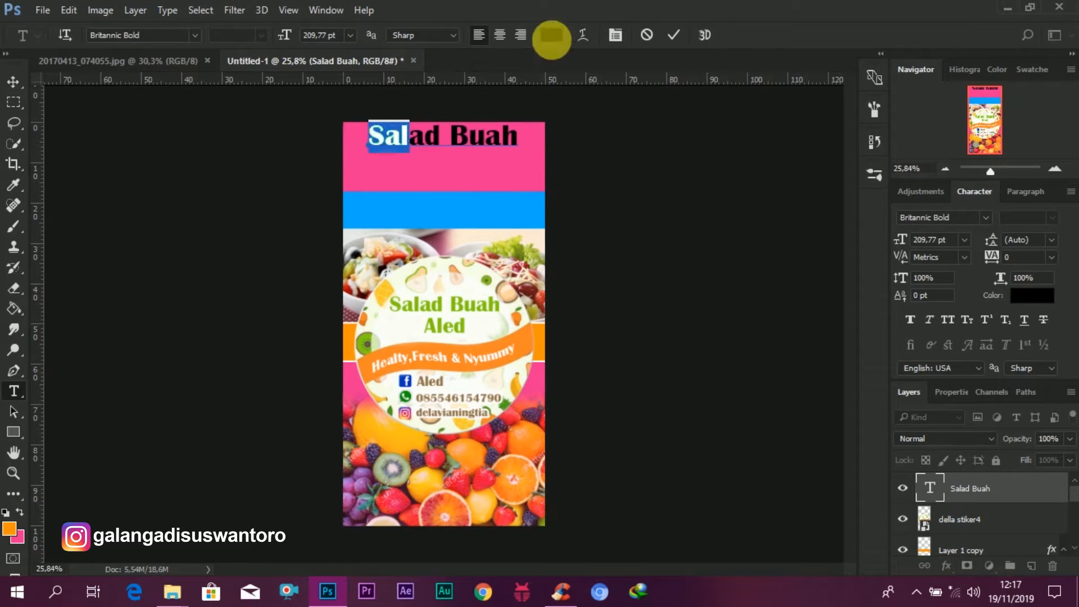
pyautogui.click(520, 341)
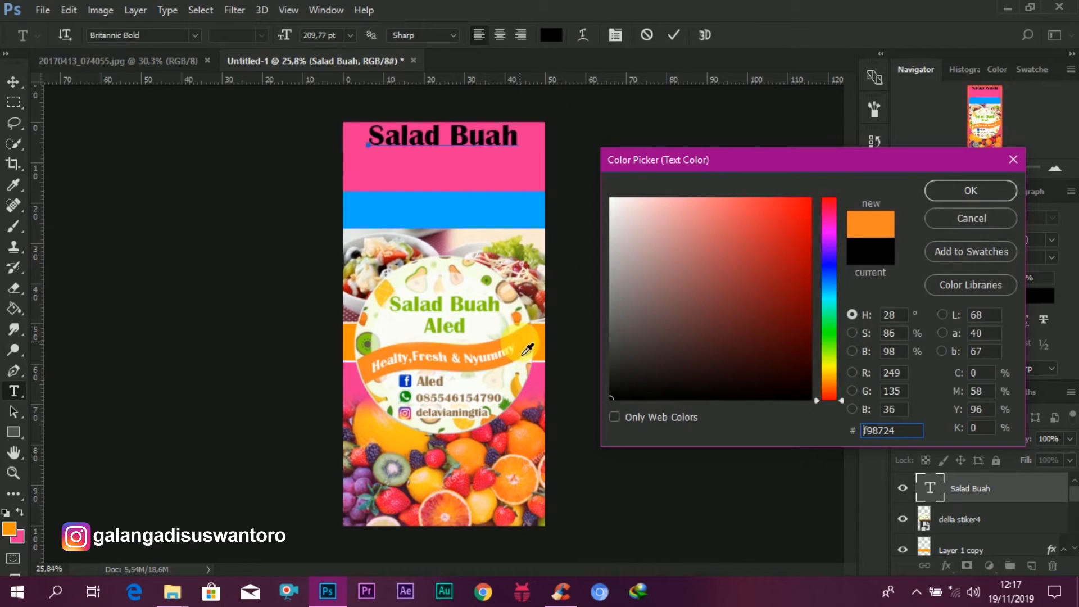
pyautogui.click(929, 193)
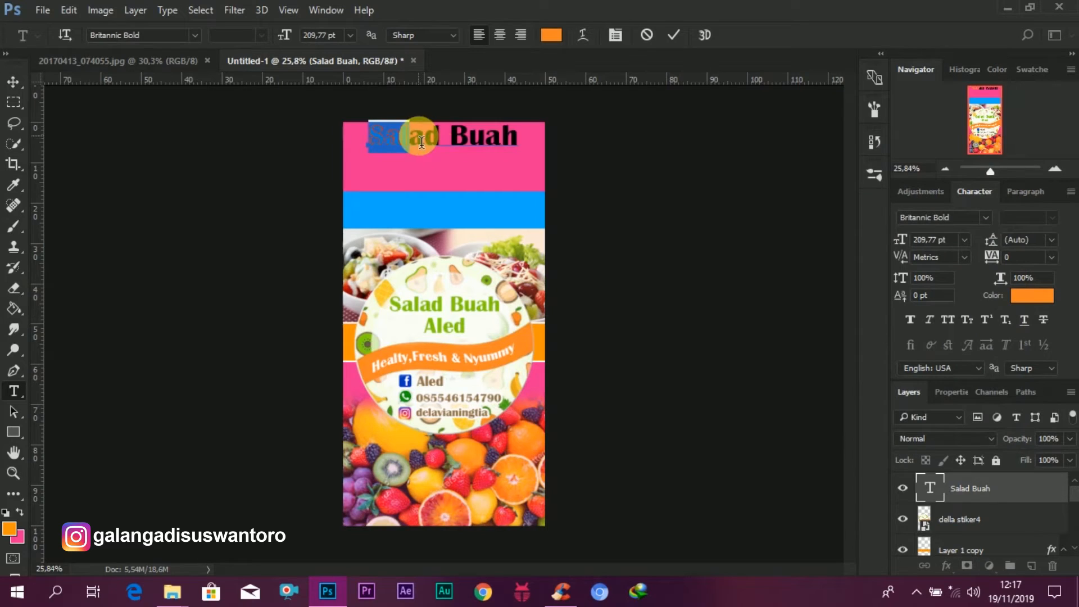
# Step: Color the letters "ah" with the same sampled orange (f98724)
pyautogui.moveTo(485, 140); pyautogui.dragTo(542, 144)
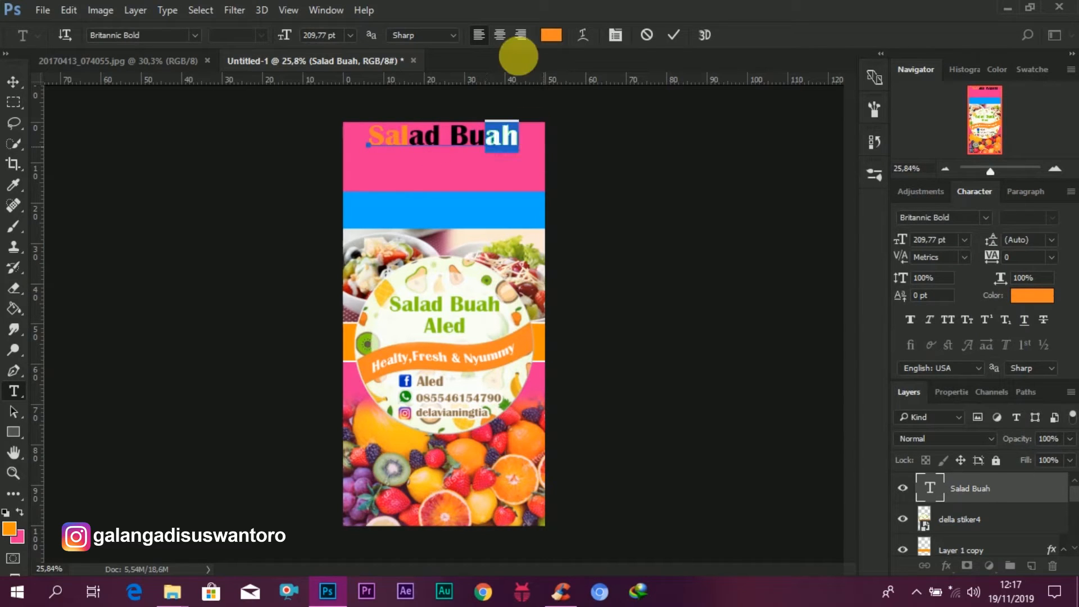
pyautogui.click(551, 35)
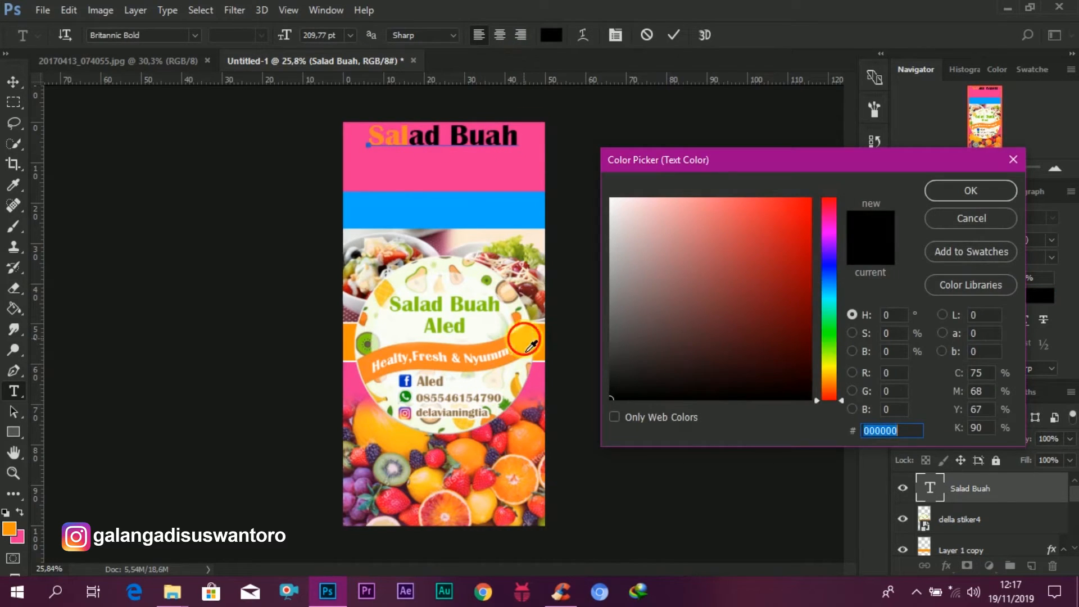
pyautogui.click(527, 350)
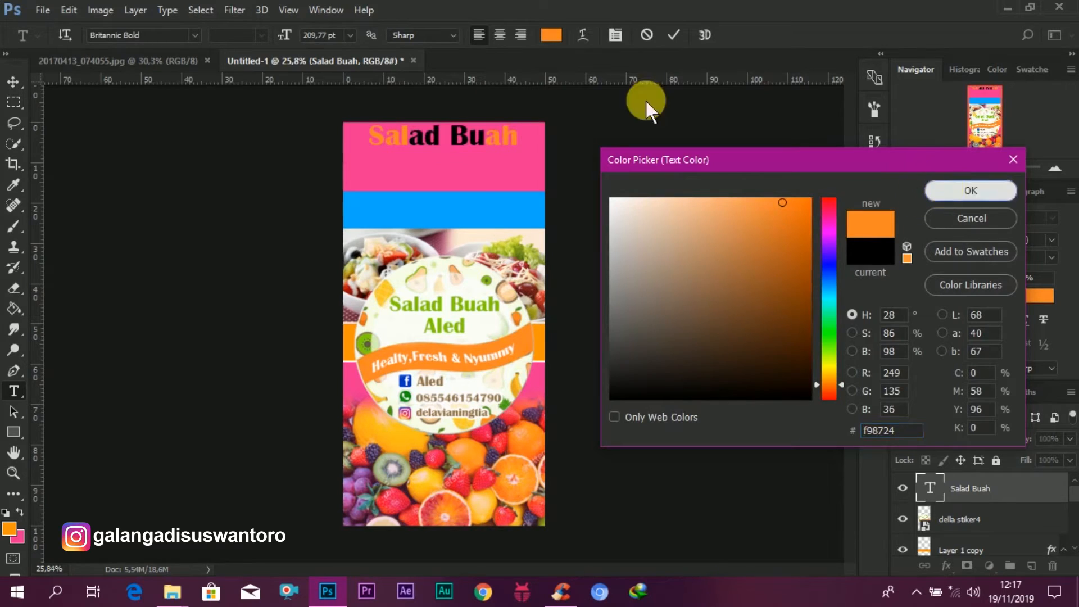
pyautogui.click(944, 189)
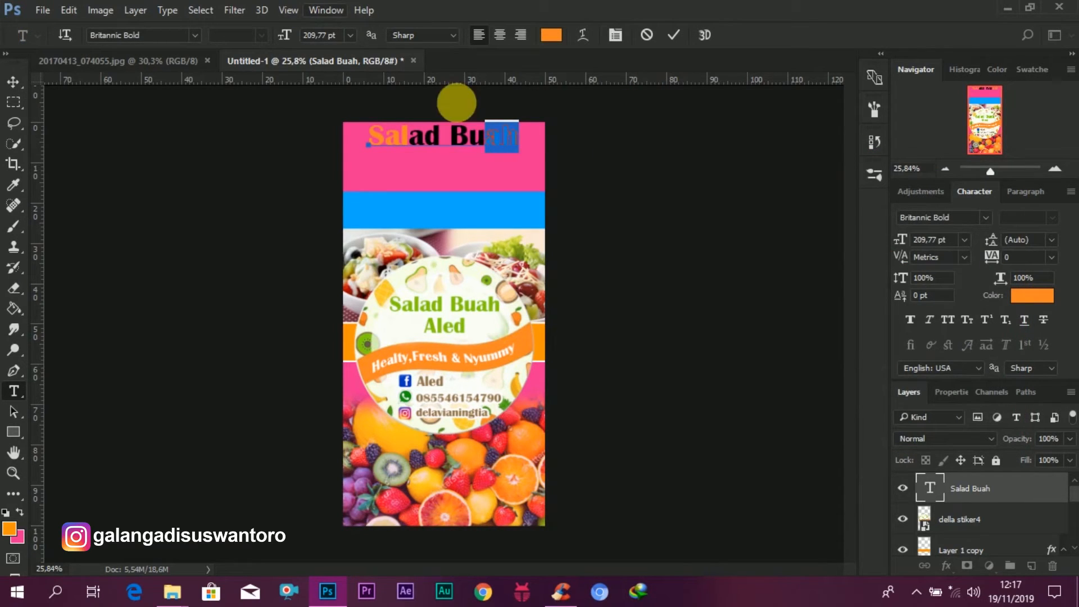
# Step: Color the letters "Bu" bright blue, 00a7fd
pyautogui.moveTo(488, 147); pyautogui.dragTo(440, 147)
pyautogui.click(552, 36)
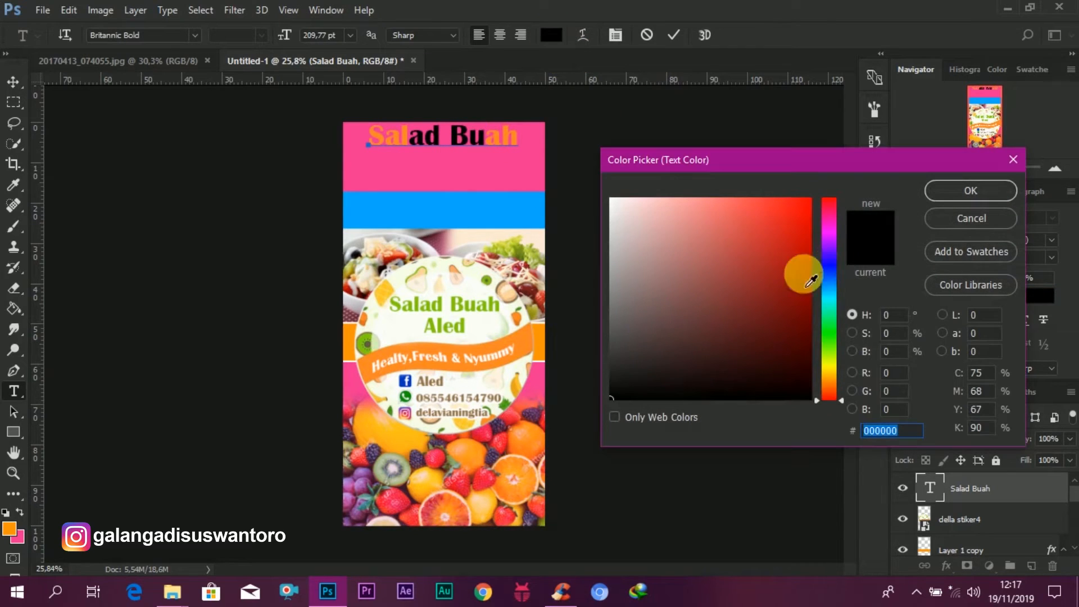
pyautogui.click(829, 297)
pyautogui.moveTo(833, 301); pyautogui.dragTo(835, 289)
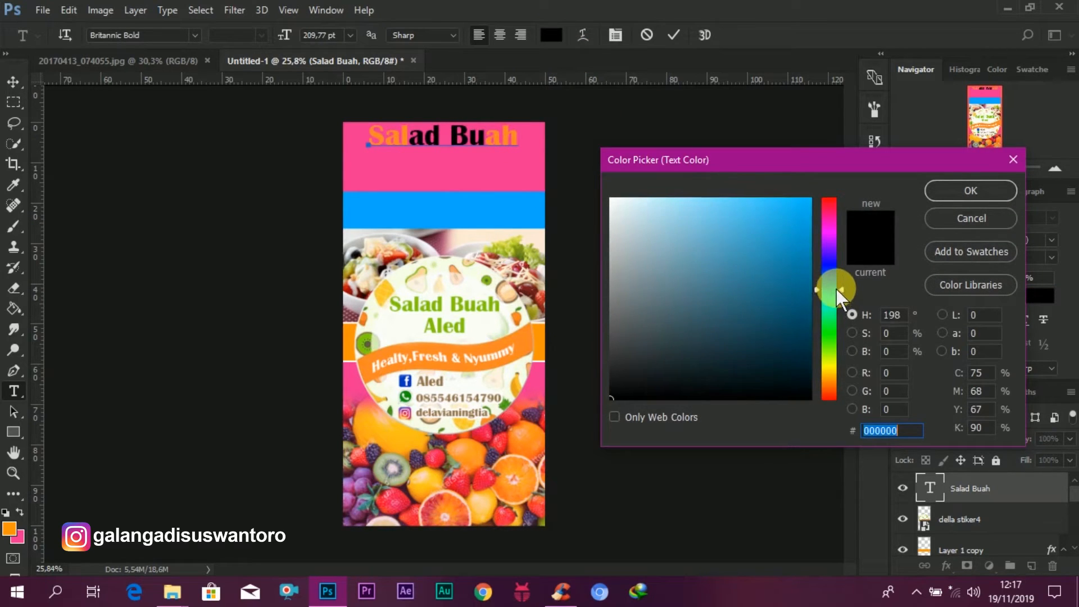
pyautogui.click(823, 215)
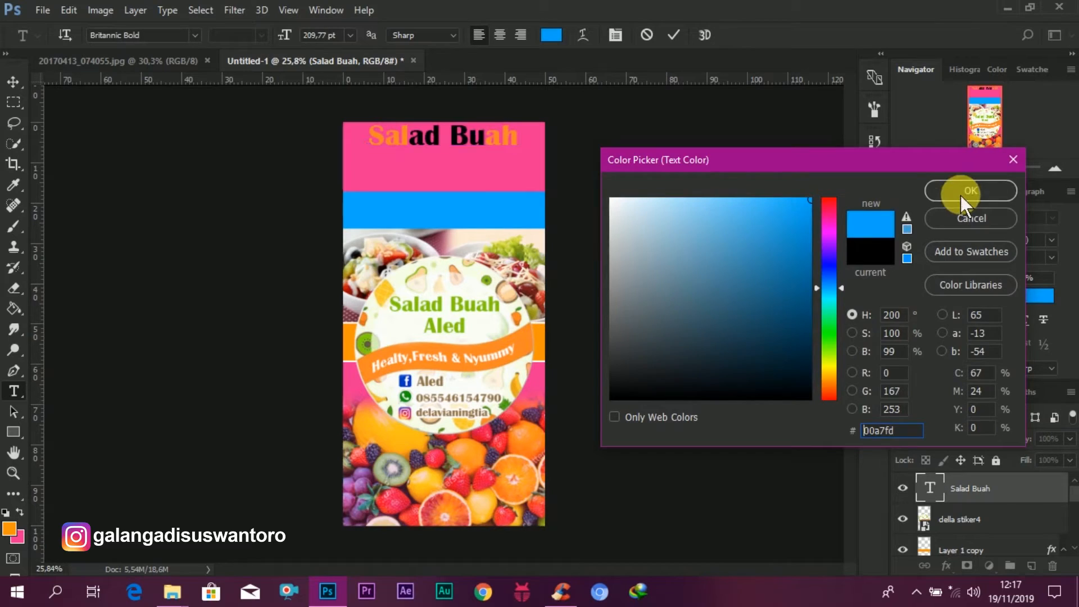
pyautogui.click(960, 193)
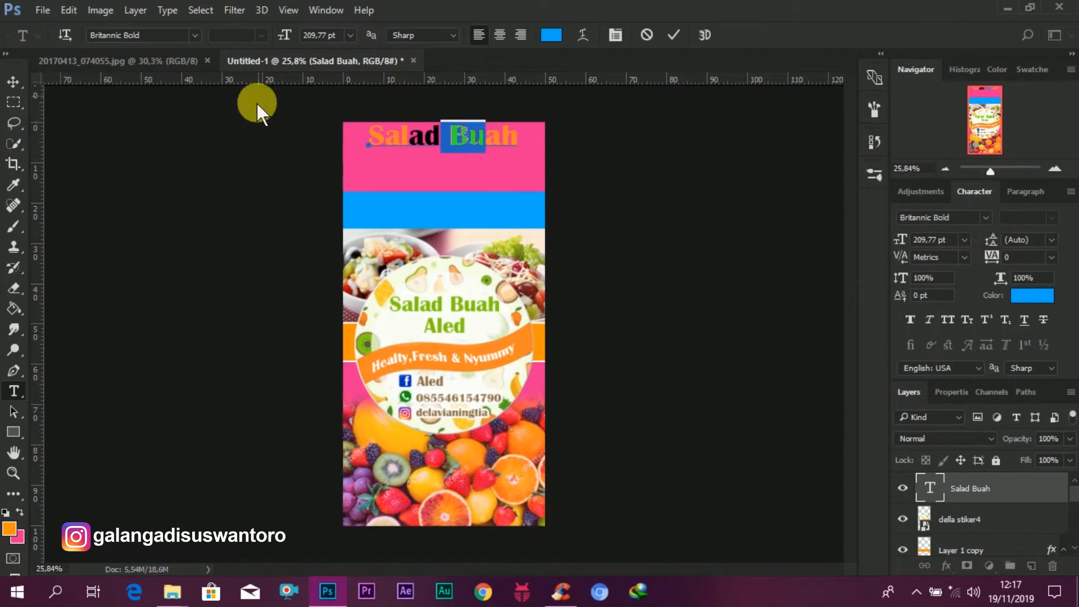
# Step: Color the letters "ad" green, 13950c, by sampling the green from the sticker's icon
pyautogui.moveTo(441, 149); pyautogui.dragTo(409, 147)
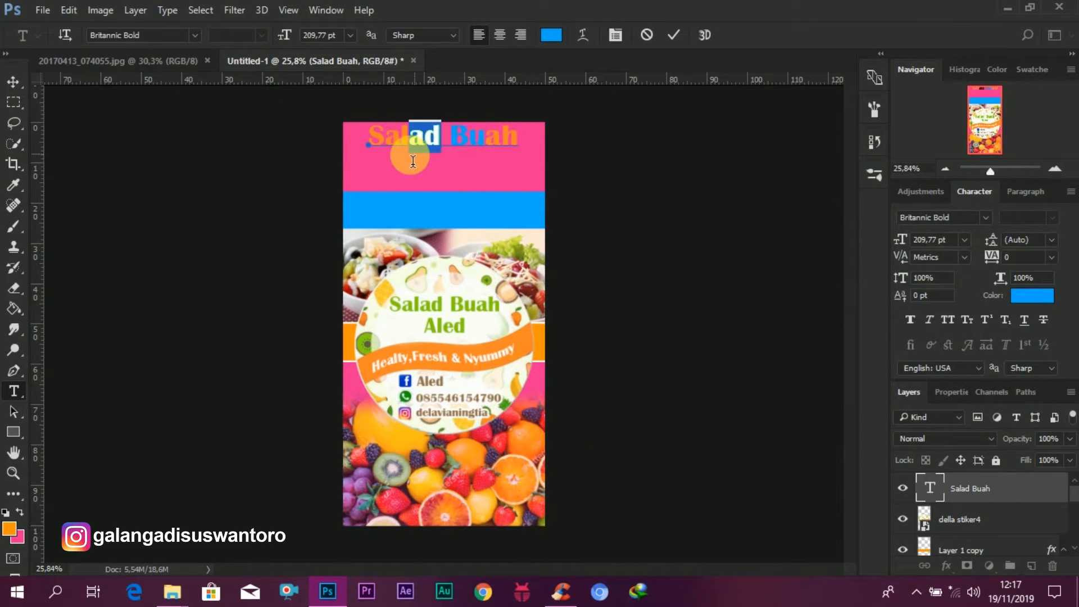
pyautogui.click(557, 34)
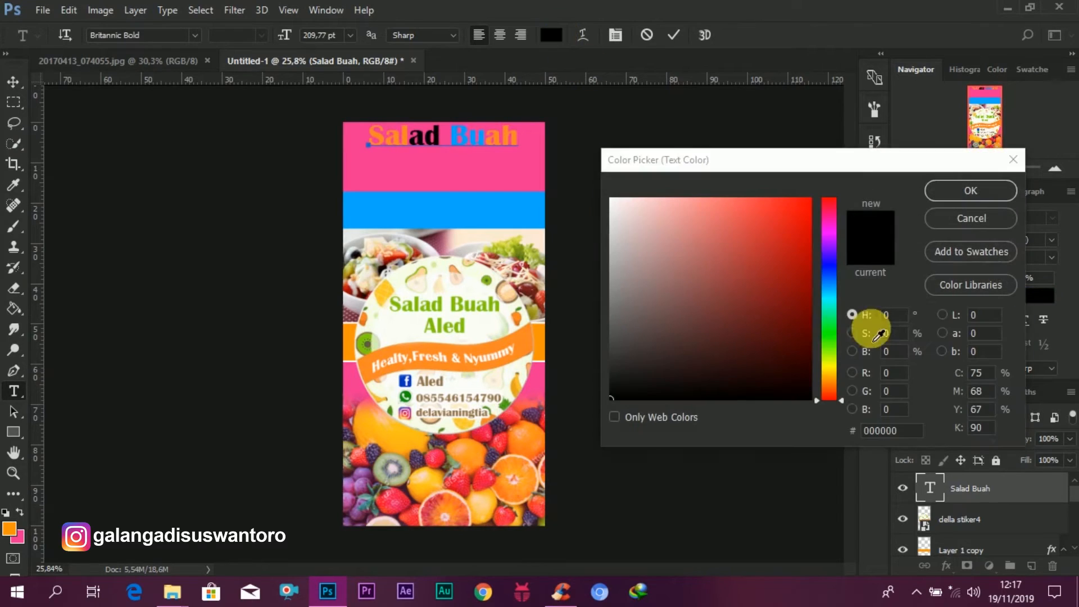
pyautogui.moveTo(827, 333)
pyautogui.mouseDown()
pyautogui.moveTo(828, 347)
pyautogui.moveTo(831, 321)
pyautogui.moveTo(795, 318)
pyautogui.mouseUp()
pyautogui.click(795, 311)
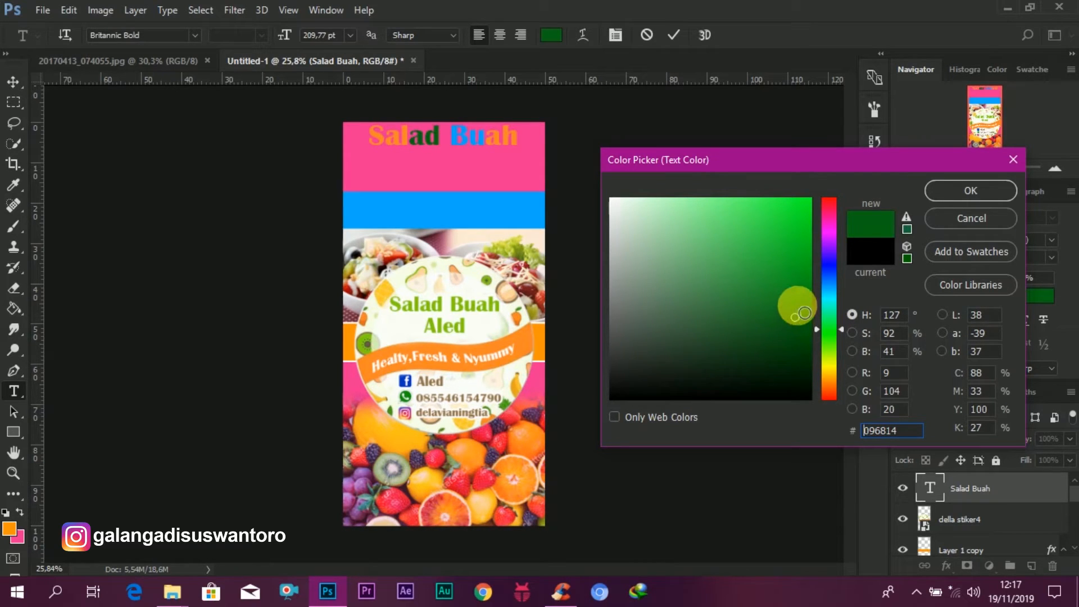
pyautogui.moveTo(859, 329); pyautogui.dragTo(831, 324)
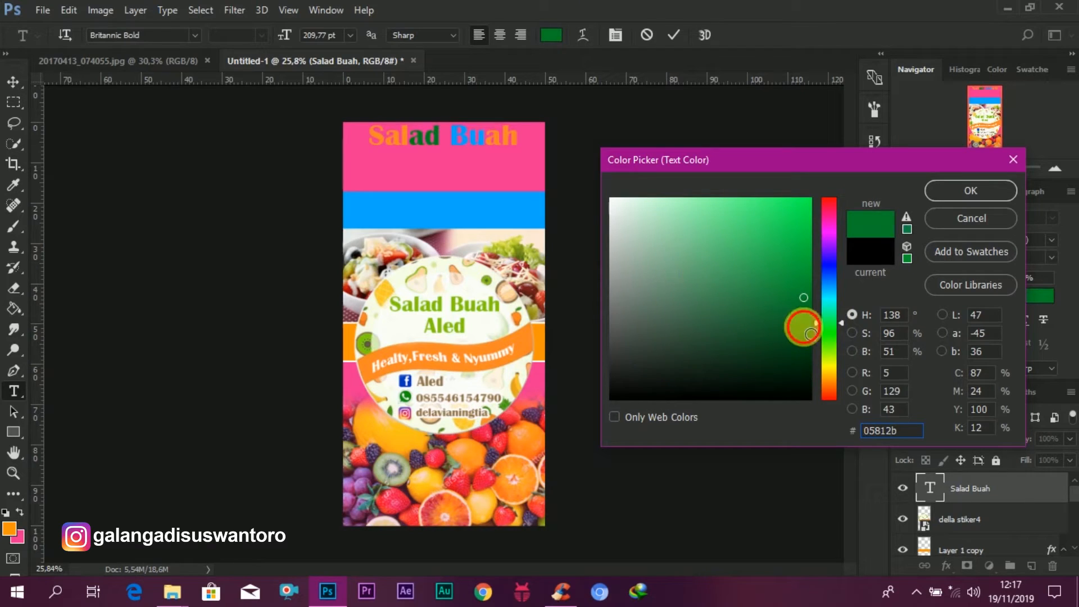
pyautogui.click(804, 331)
pyautogui.click(805, 314)
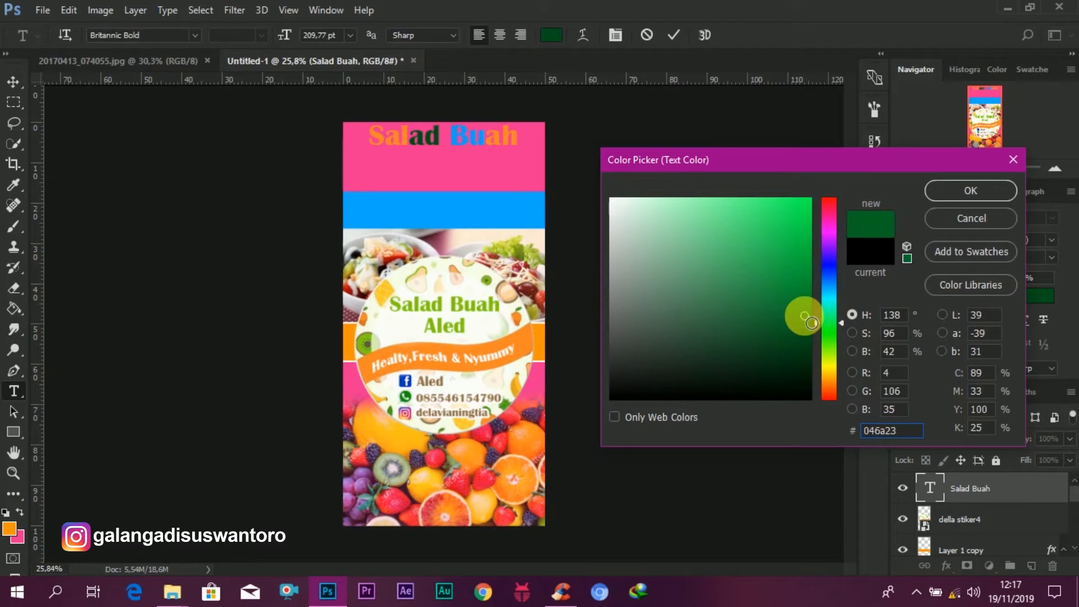
pyautogui.click(807, 283)
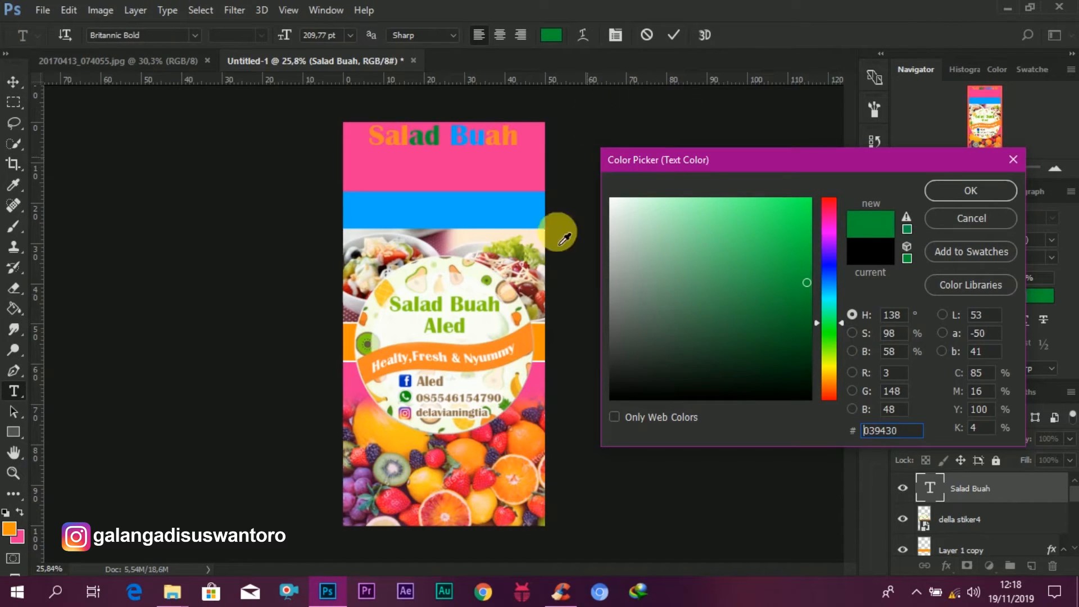
pyautogui.click(367, 349)
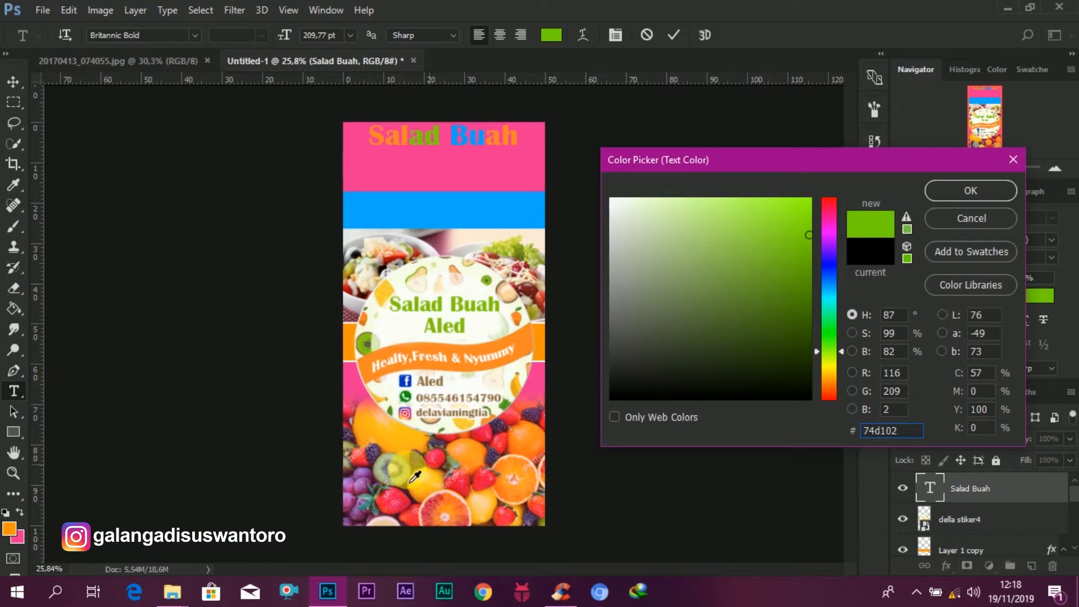
pyautogui.click(406, 399)
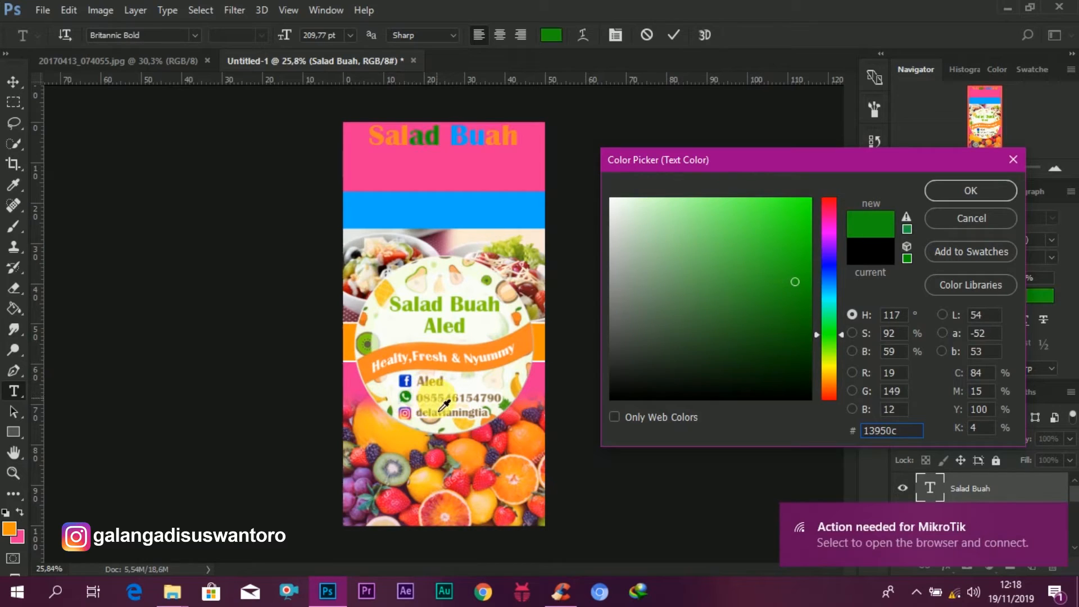
pyautogui.click(961, 191)
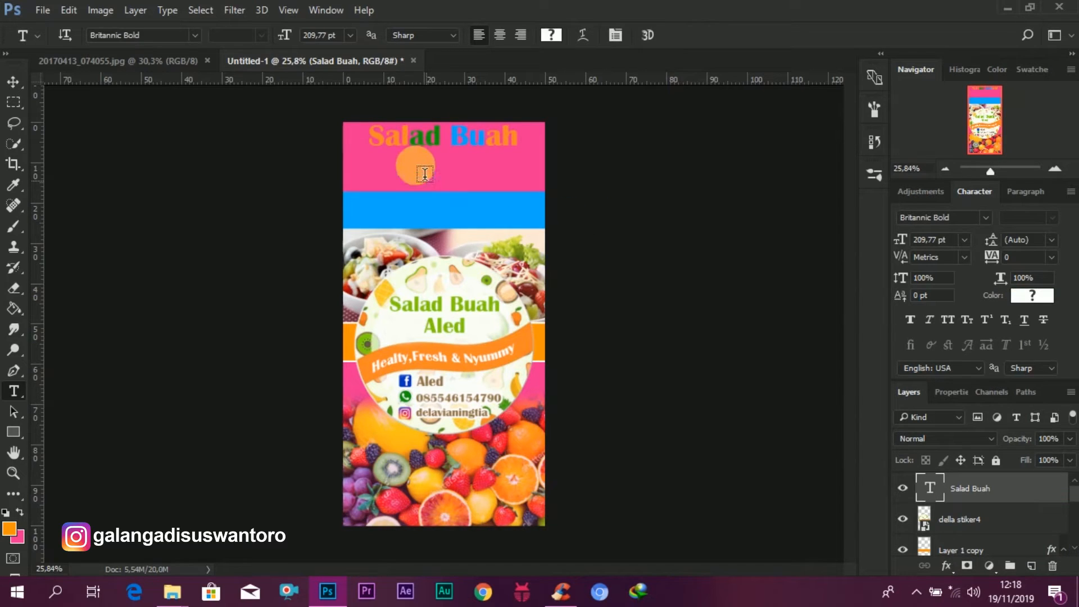
# Step: Duplicate the title beneath itself, retype the copy as "Aled" and center it under "Salad Buah"
pyautogui.click(13, 82)
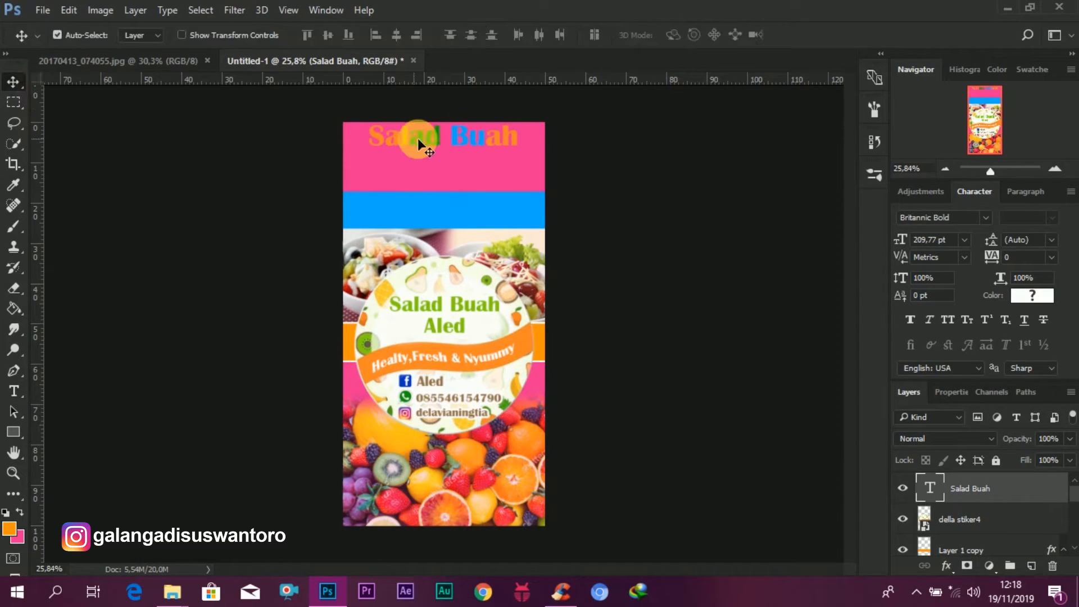
pyautogui.keyDown('alt'); pyautogui.moveTo(491, 135); pyautogui.dragTo(486, 170); pyautogui.keyUp('alt')
pyautogui.doubleClick(931, 487)
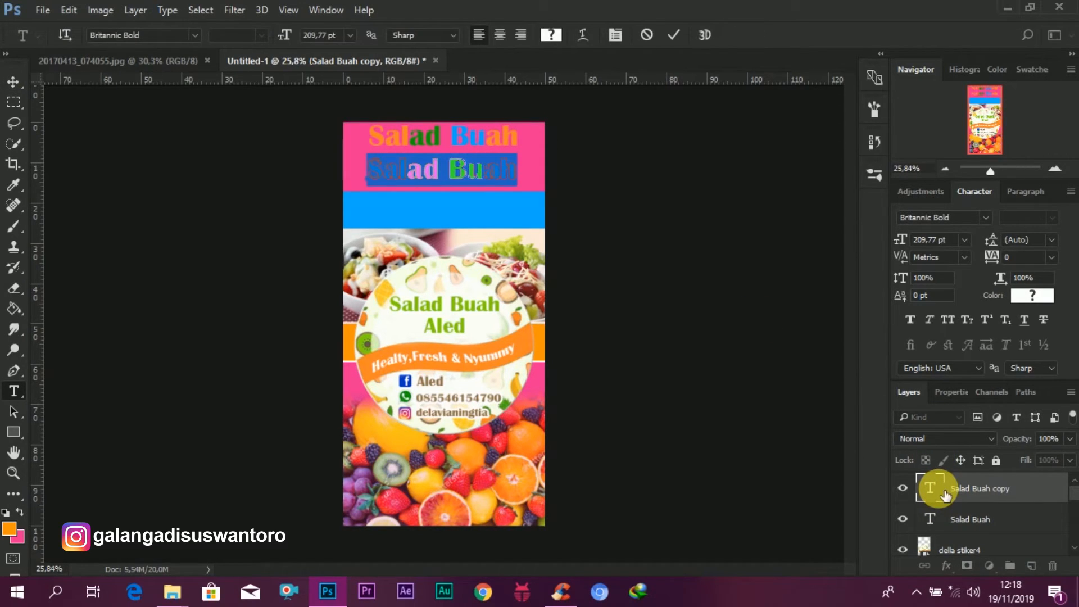
pyautogui.write('A')
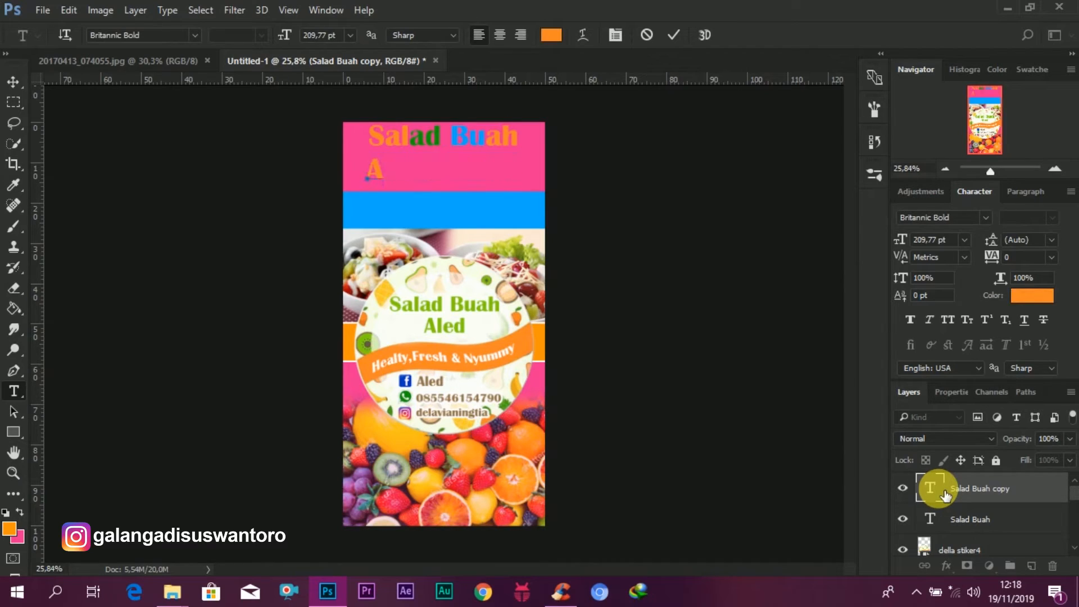
pyautogui.write('led')
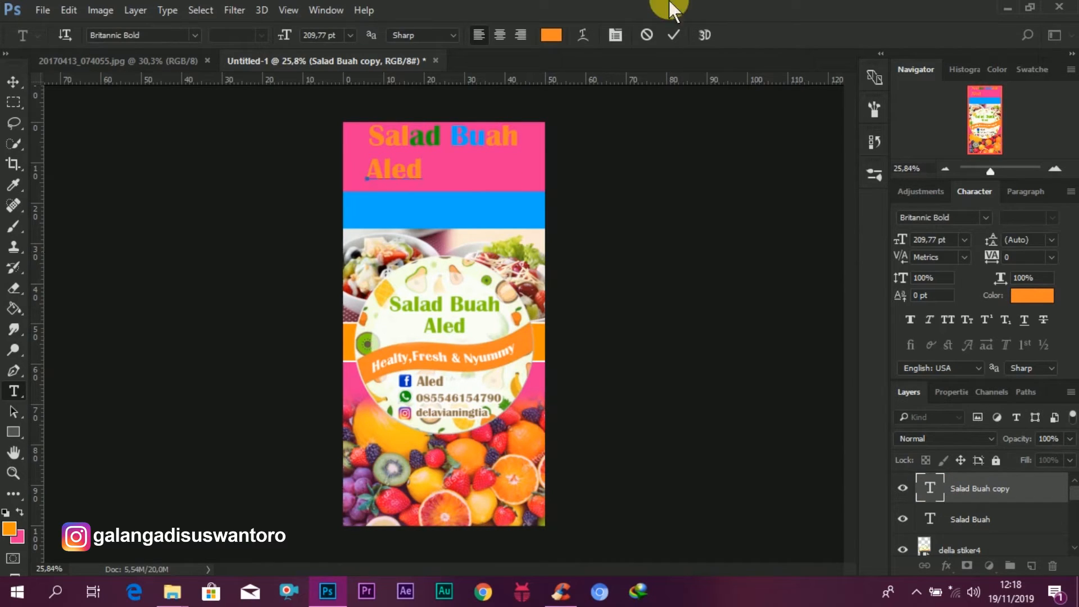
pyautogui.hotkey('ctrl', 'Return')
pyautogui.press('v')
pyautogui.moveTo(419, 170); pyautogui.dragTo(462, 163)
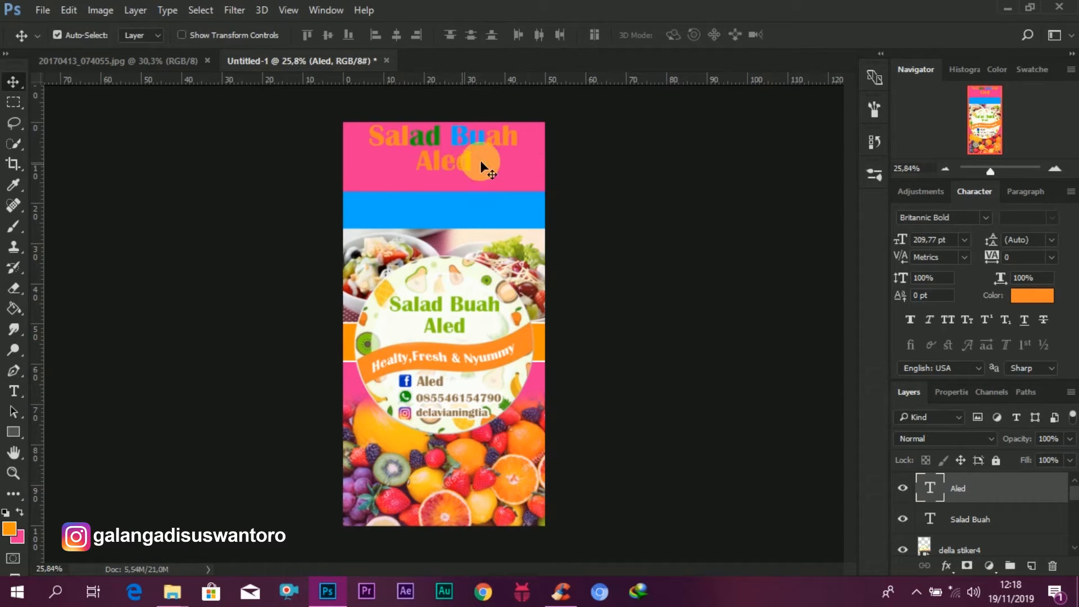
# Step: Color the whole "Aled" text blue, 00a6fc, sampled from the letters of "Buah"
pyautogui.doubleClick(931, 480)
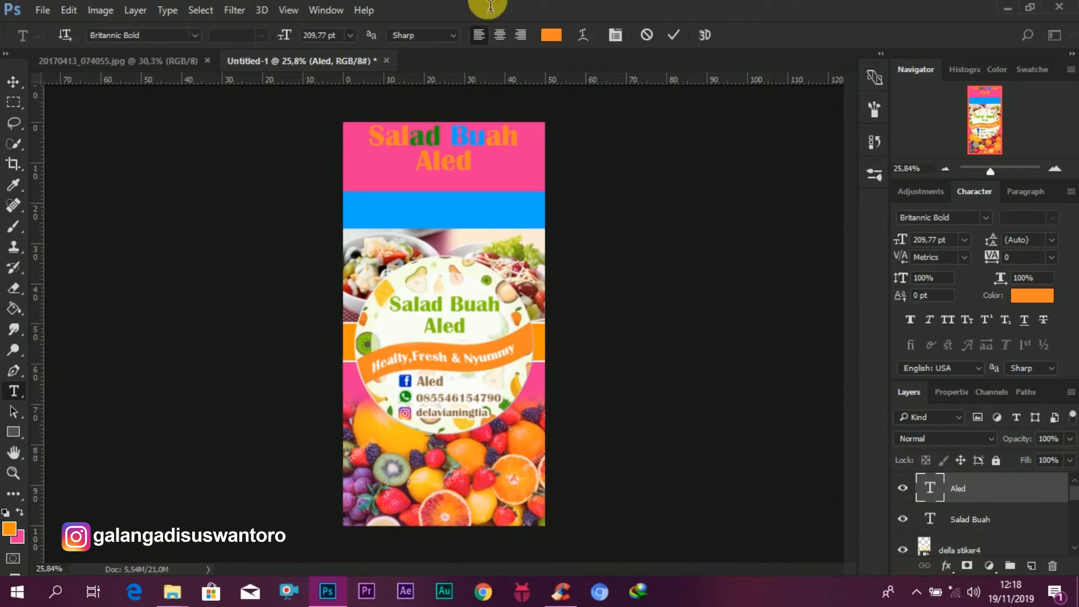
pyautogui.click(550, 35)
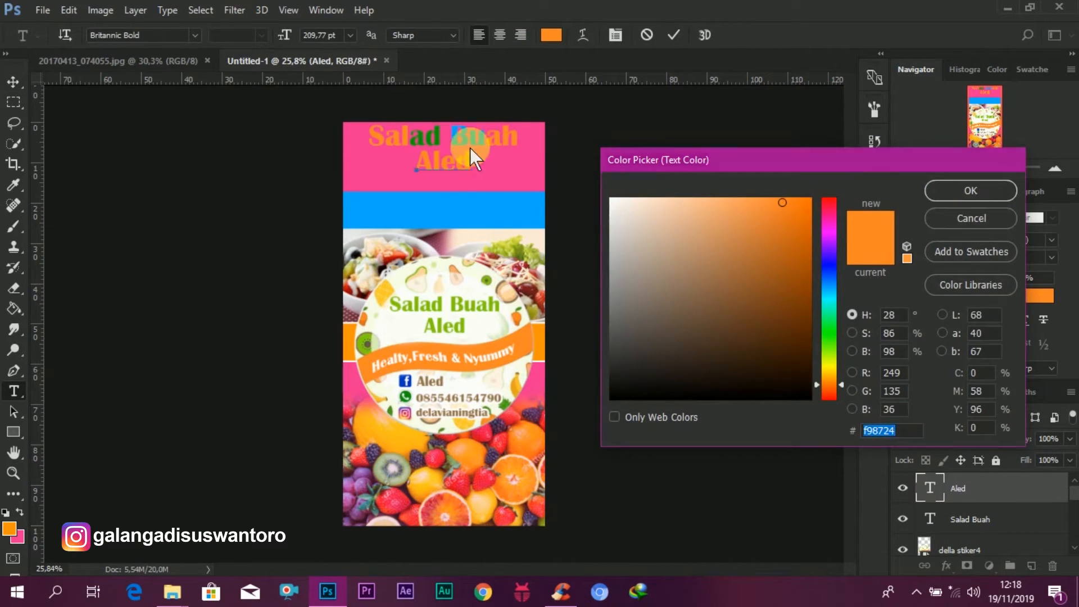
pyautogui.press('Return')
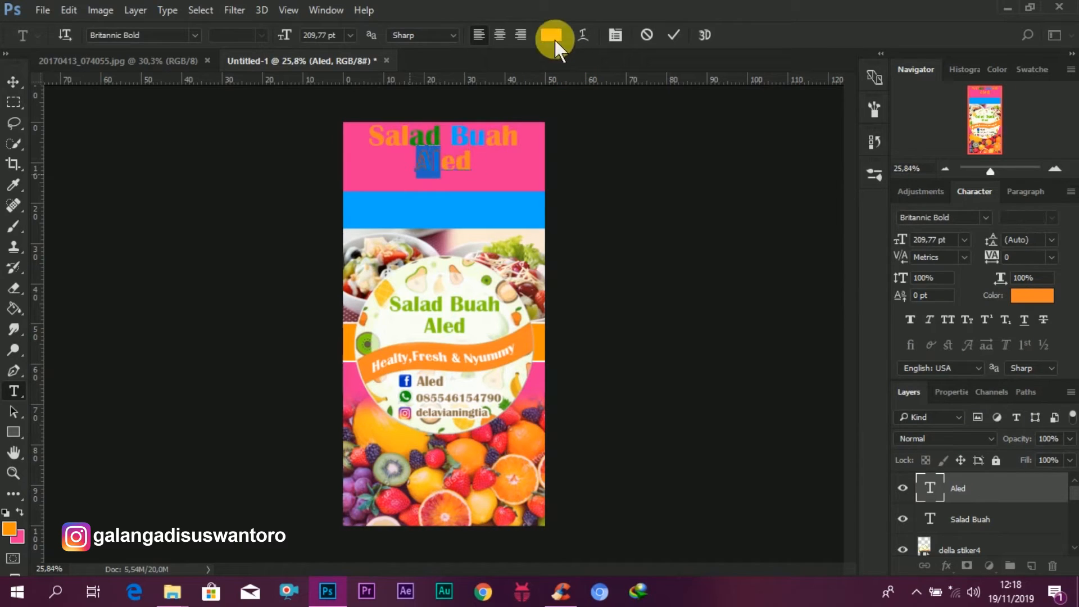
pyautogui.click(553, 37)
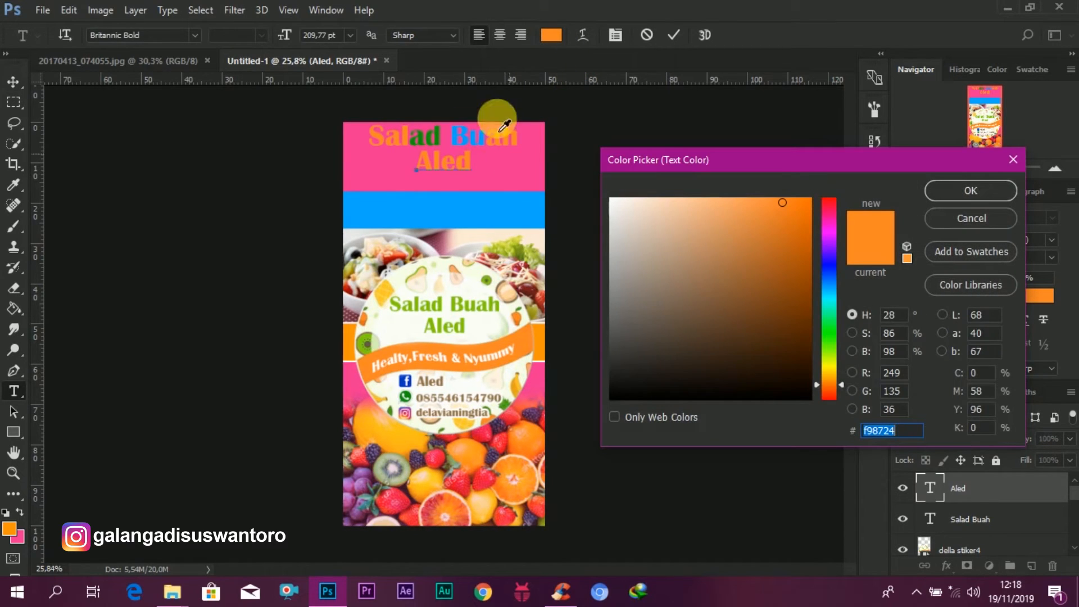
pyautogui.click(461, 137)
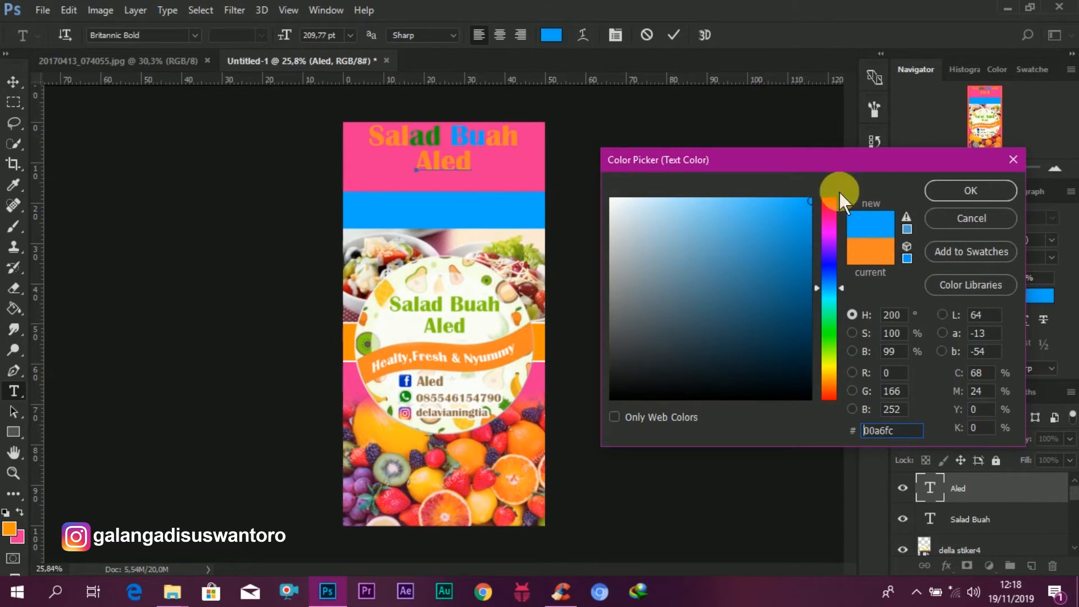
pyautogui.click(967, 194)
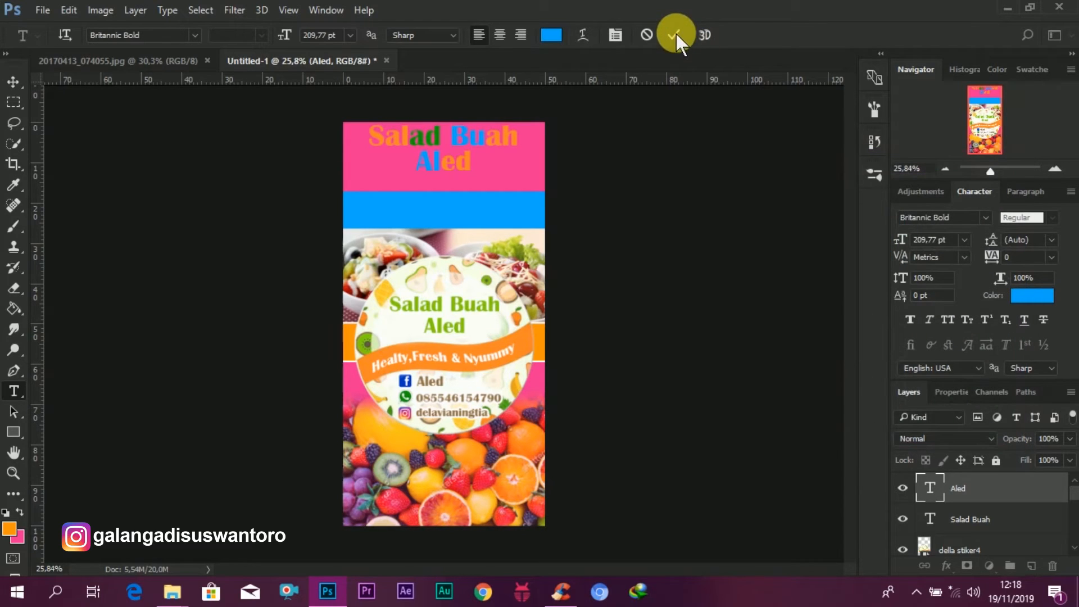
# Step: Add an 8 px white outside stroke to the "Aled" text layer
pyautogui.hotkey('ctrl', 'Return')
pyautogui.press('v')
pyautogui.rightClick(988, 488)
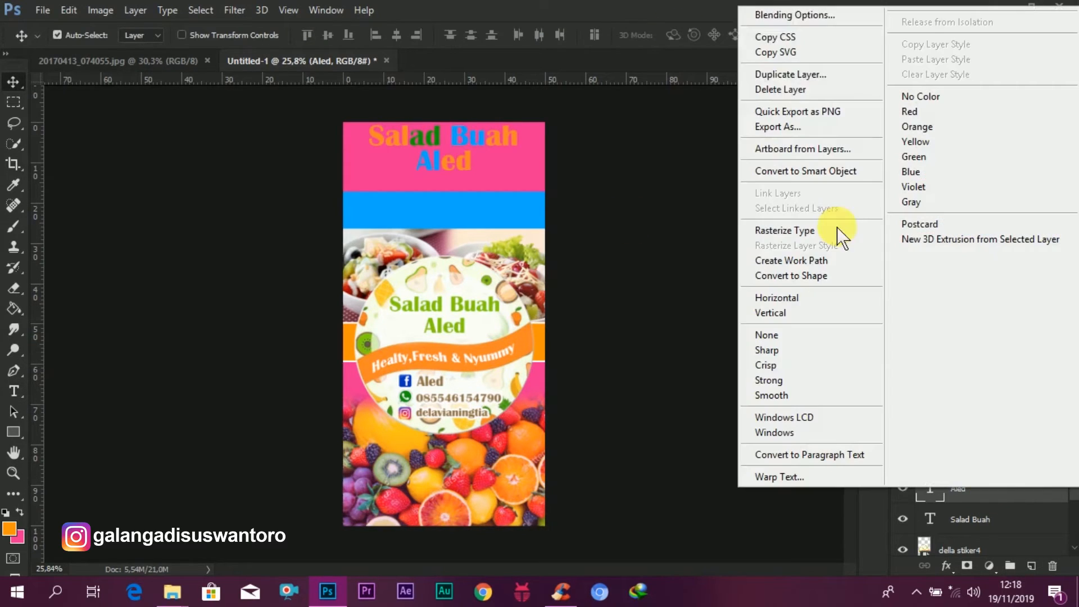
pyautogui.click(799, 17)
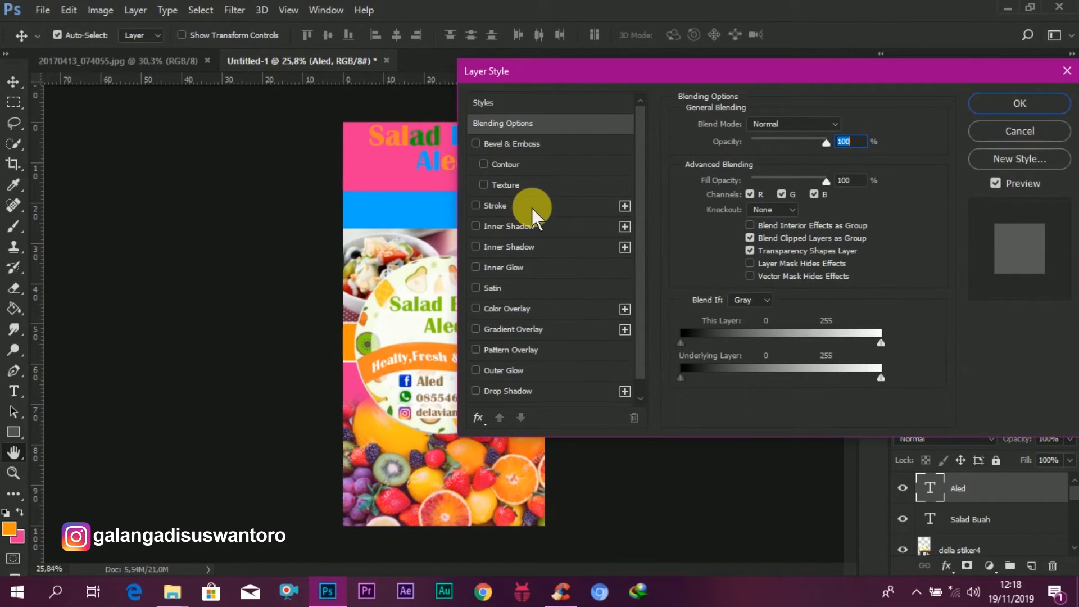
pyautogui.click(531, 208)
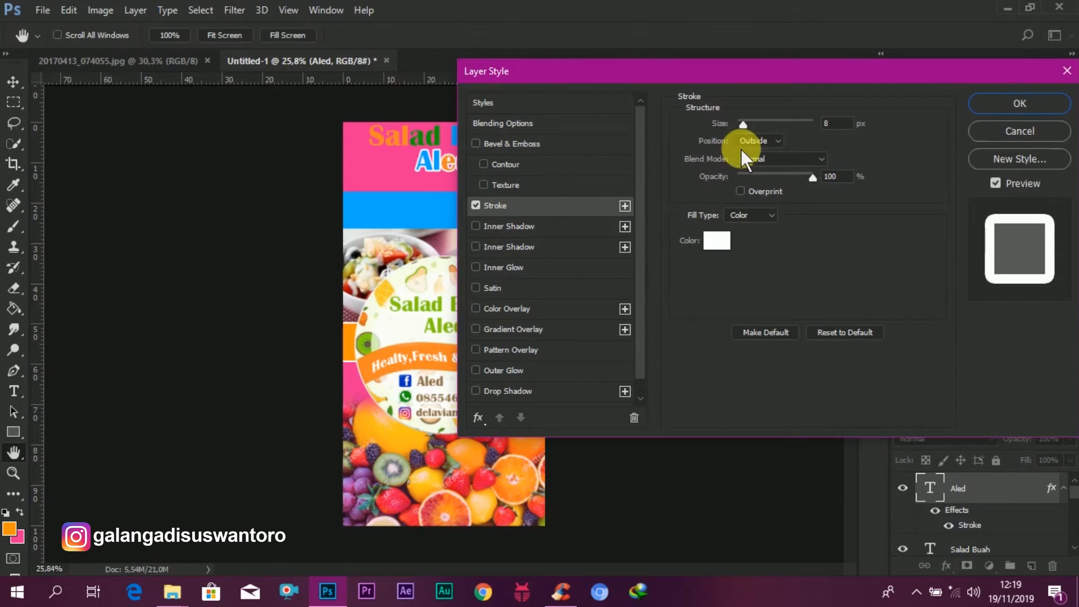
pyautogui.click(1012, 104)
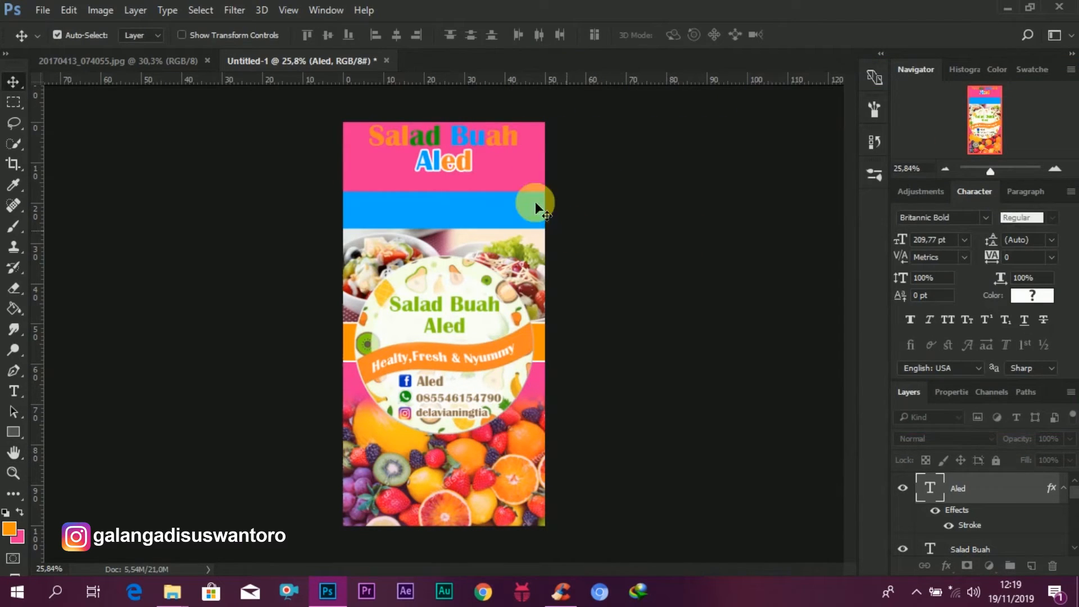
# Step: Color the letters "led" yellow, fcc626, by sampling the yellow from the sticker
pyautogui.doubleClick(932, 488)
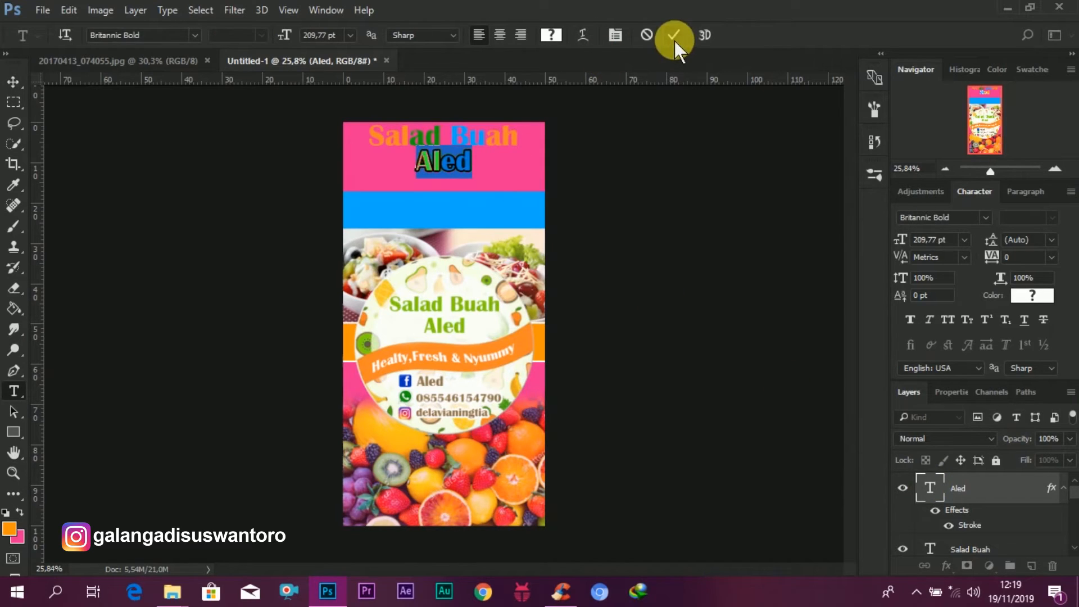
pyautogui.moveTo(442, 168); pyautogui.dragTo(548, 174)
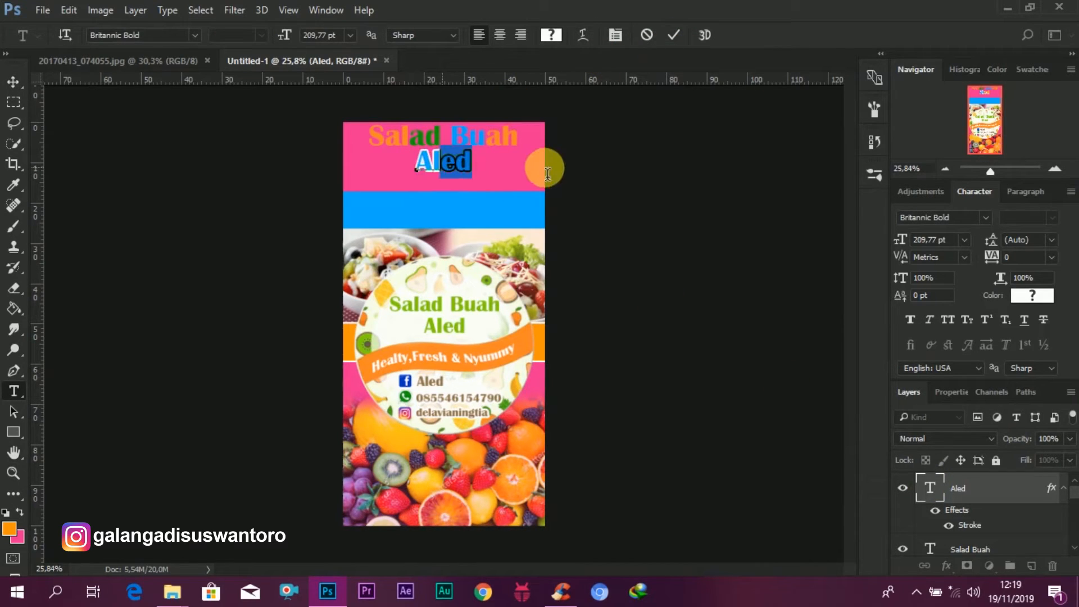
pyautogui.click(551, 34)
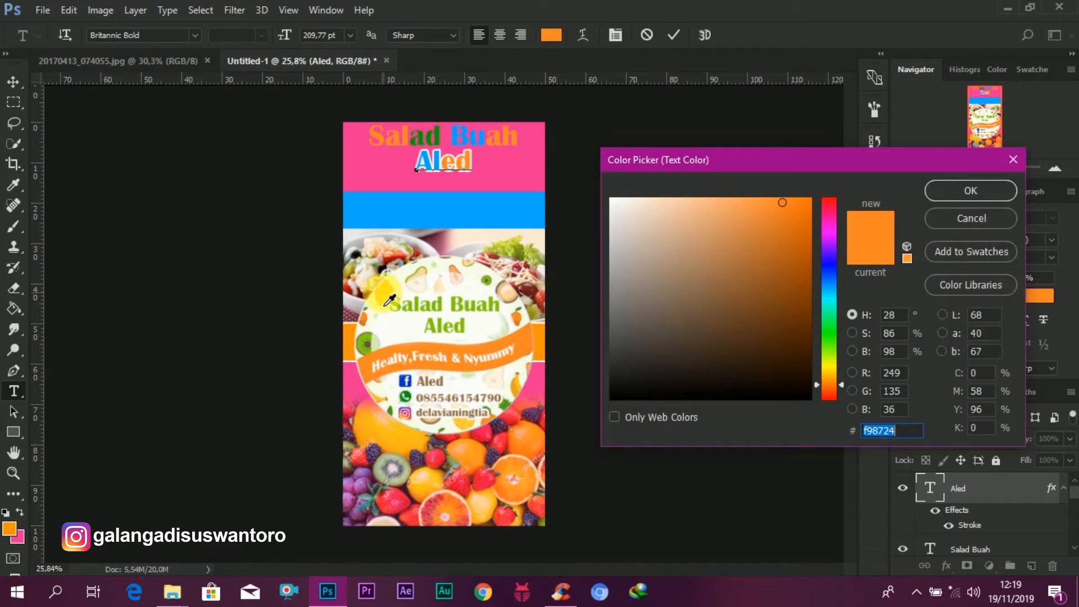
pyautogui.click(385, 298)
pyautogui.click(972, 191)
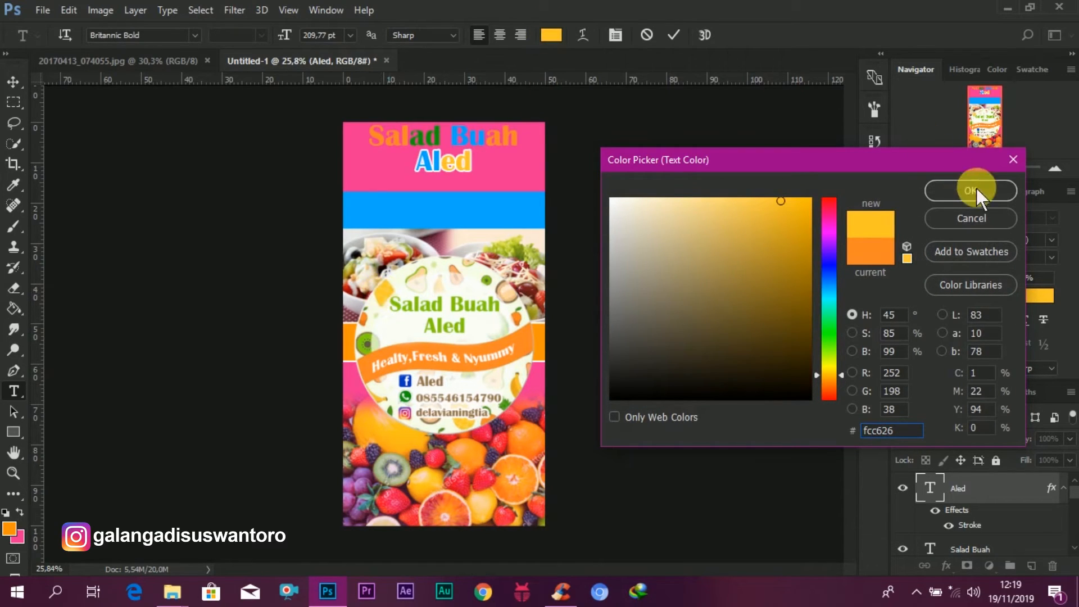
pyautogui.click(674, 35)
pyautogui.press('v')
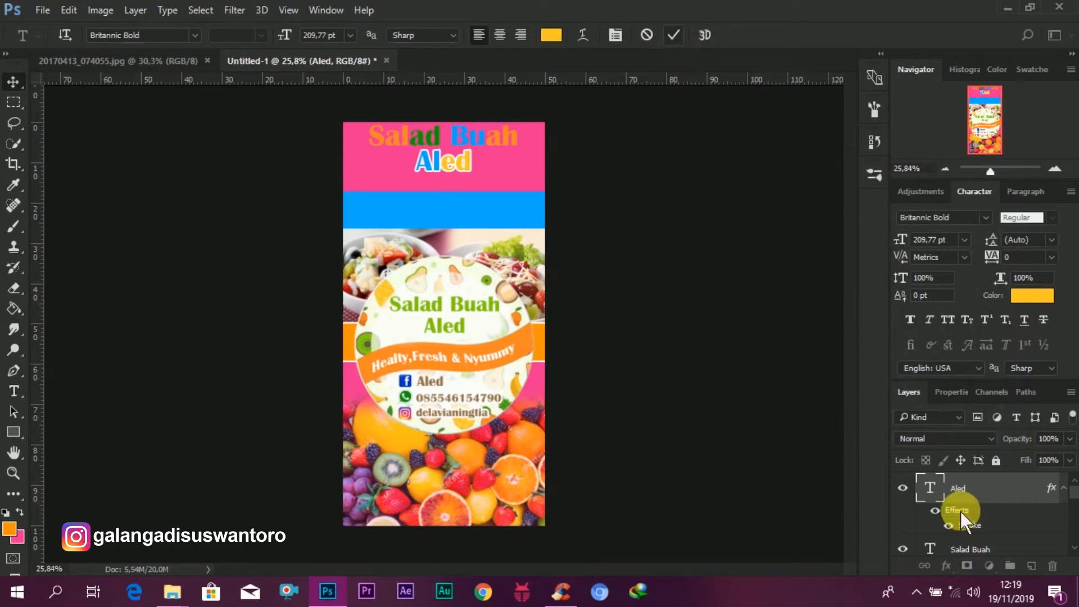
# Step: Copy the stroke effect onto the "Salad Buah" layer, then scale both title lines to 116,65% together
pyautogui.moveTo(977, 526)
pyautogui.mouseDown()
pyautogui.moveTo(963, 549)
pyautogui.moveTo(978, 553)
pyautogui.mouseUp()
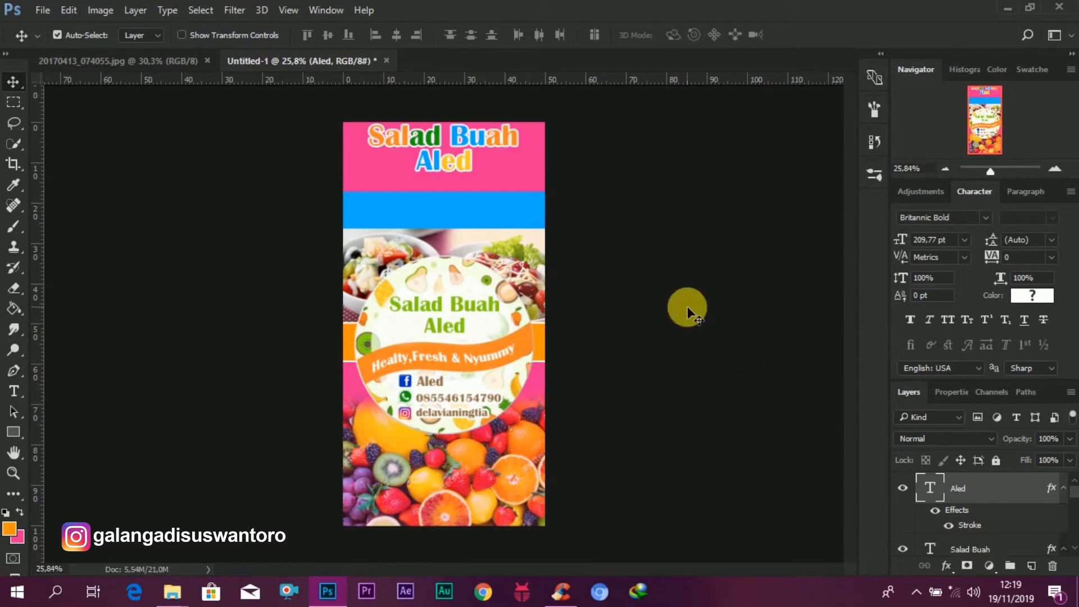
pyautogui.keyDown('ctrl'); pyautogui.click(976, 551); pyautogui.keyUp('ctrl')
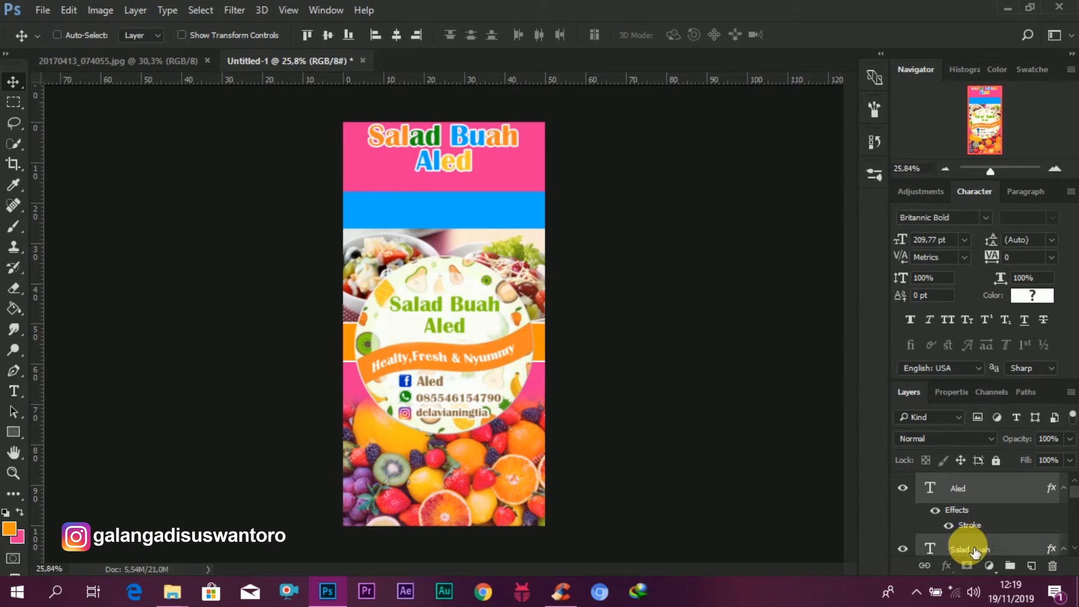
pyautogui.hotkey('ctrl', 't')
pyautogui.moveTo(516, 169); pyautogui.dragTo(485, 159)
pyautogui.click(697, 35)
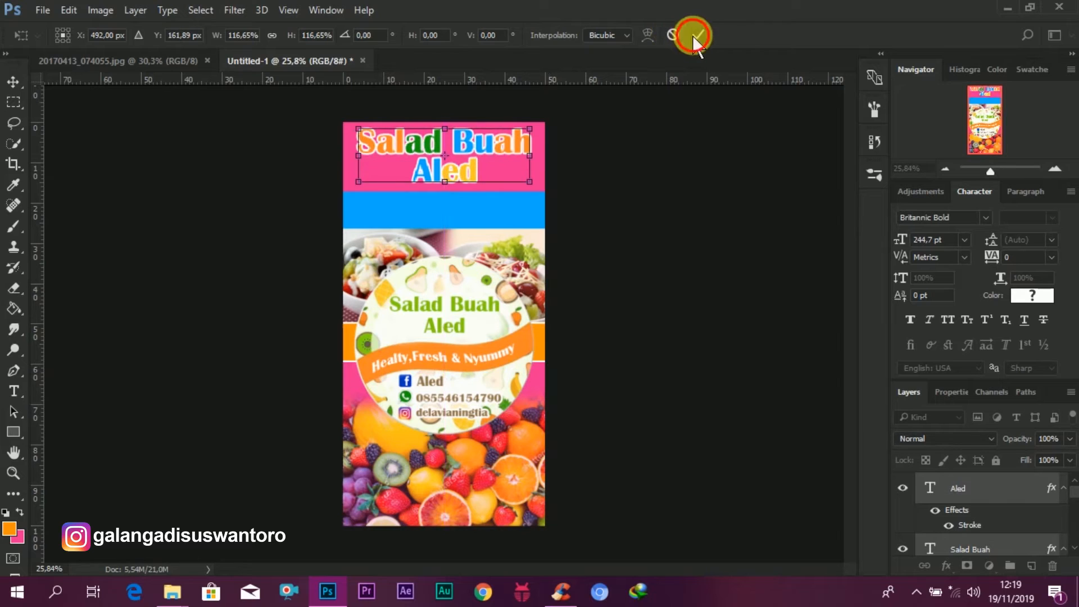
pyautogui.moveTo(518, 164); pyautogui.dragTo(517, 169)
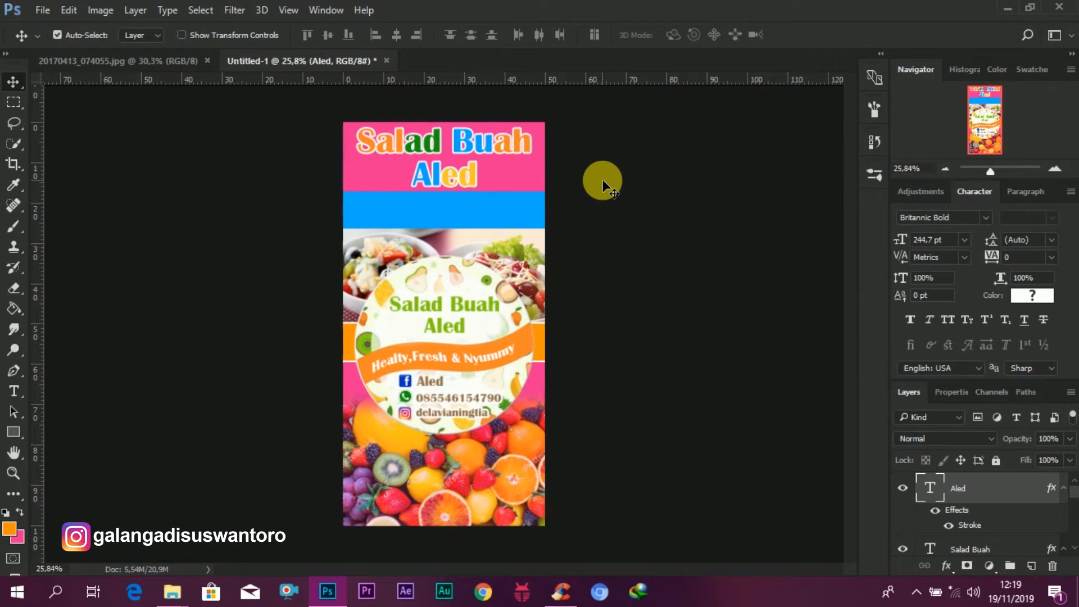
# Step: Add the text "Healty,Fresh & Nyummy" on the blue band below the title
pyautogui.click(14, 390)
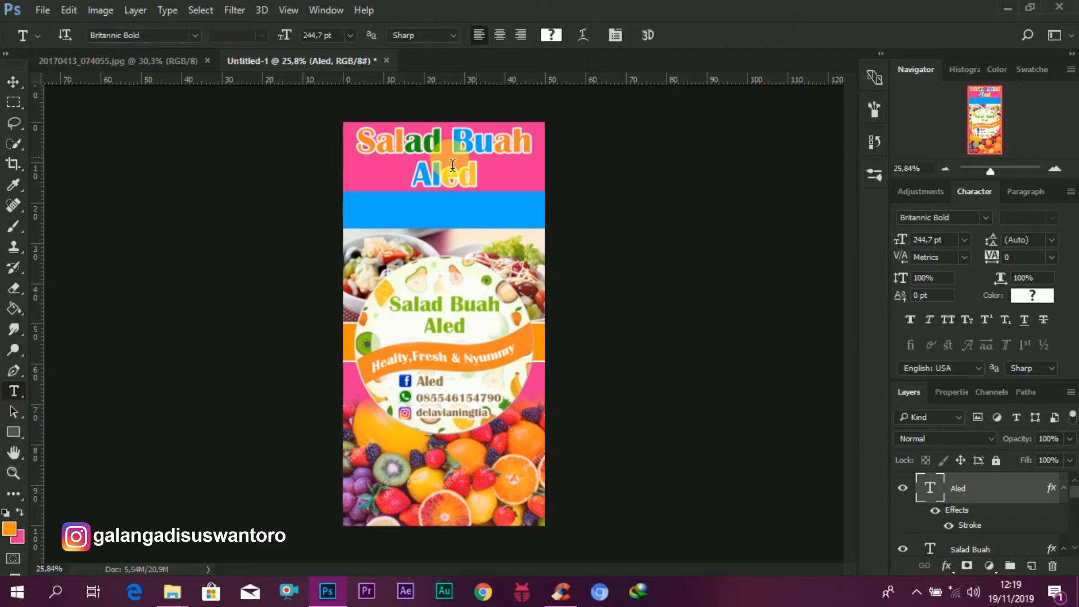
pyautogui.click(381, 221)
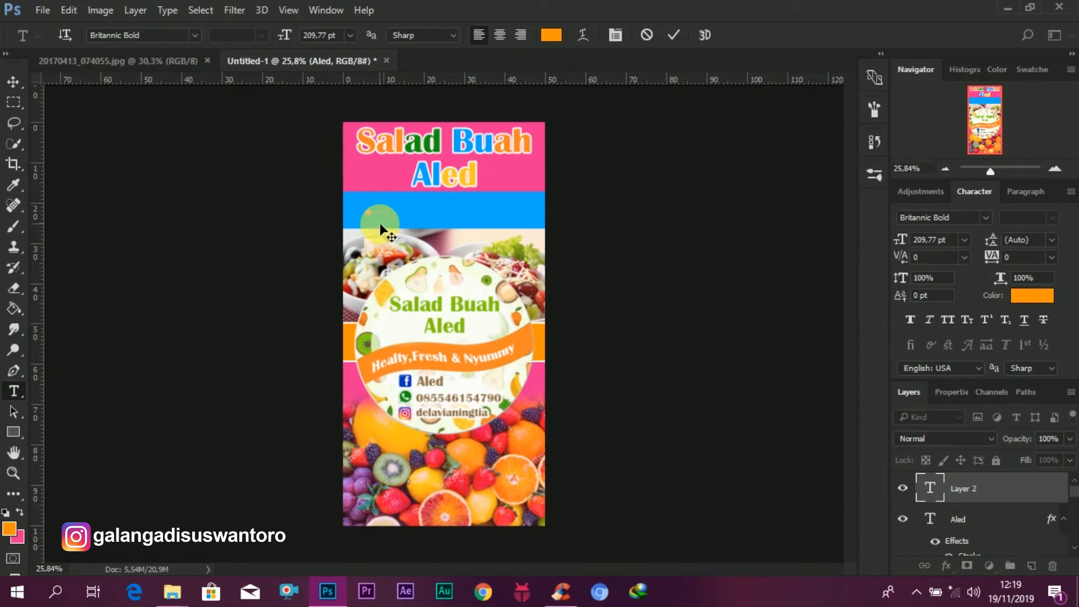
pyautogui.write('Healty')
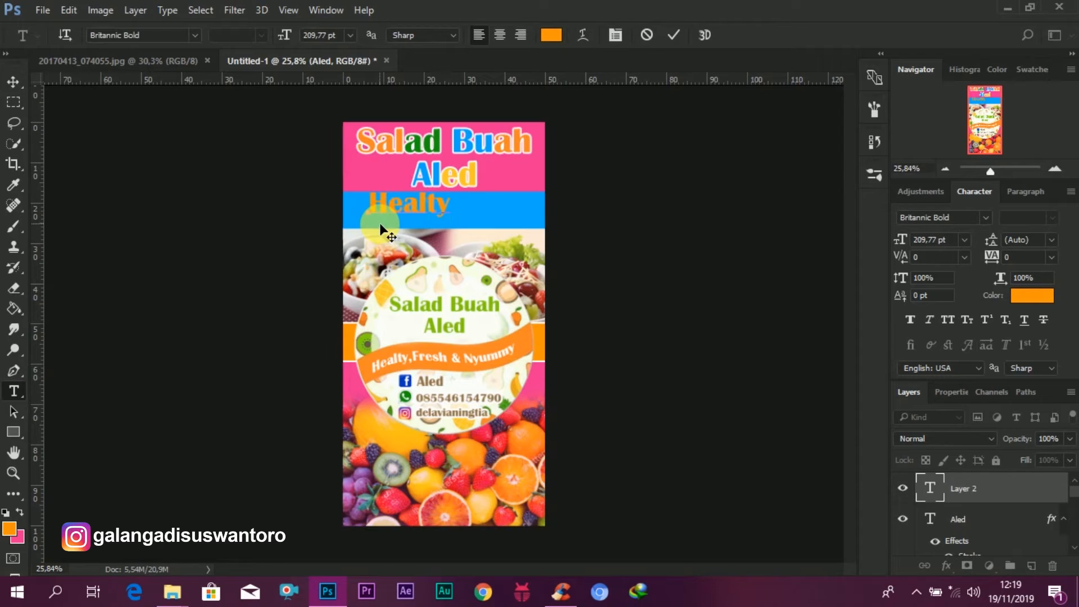
pyautogui.write(',Fresh')
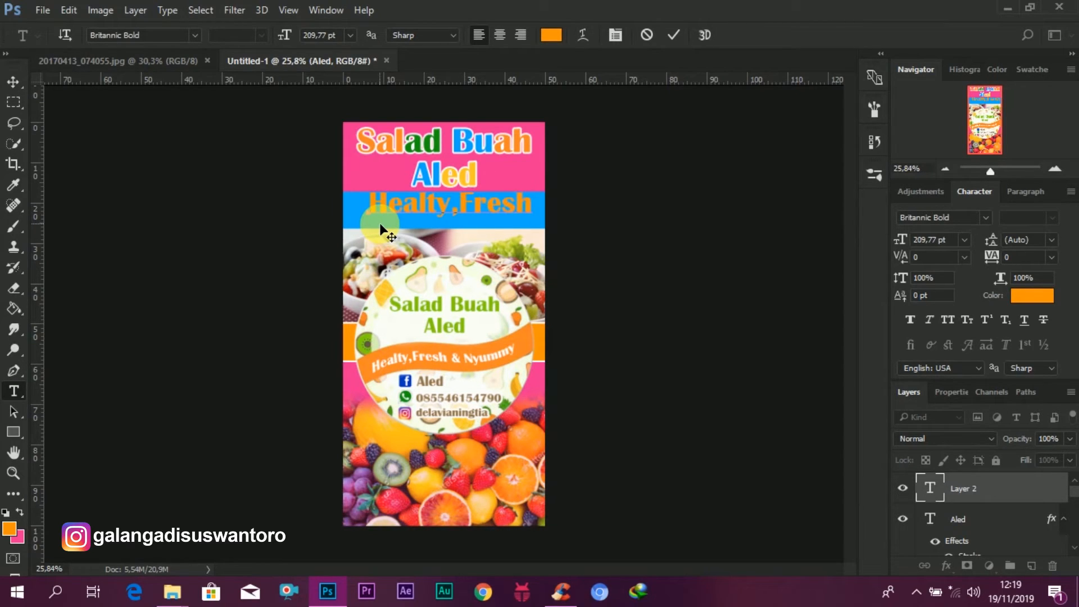
pyautogui.write(',')
pyautogui.press('BackSpace')
pyautogui.write('&')
# Step: Select the tagline's text, shrink it, and color it white, ffffff
pyautogui.click(930, 488)
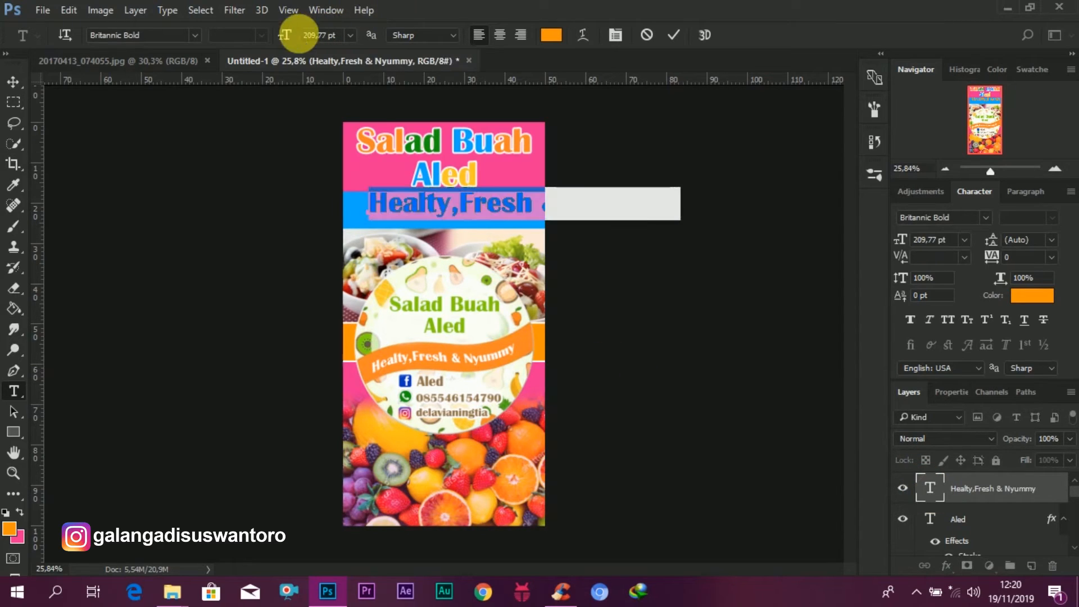
pyautogui.moveTo(293, 39); pyautogui.dragTo(217, 48)
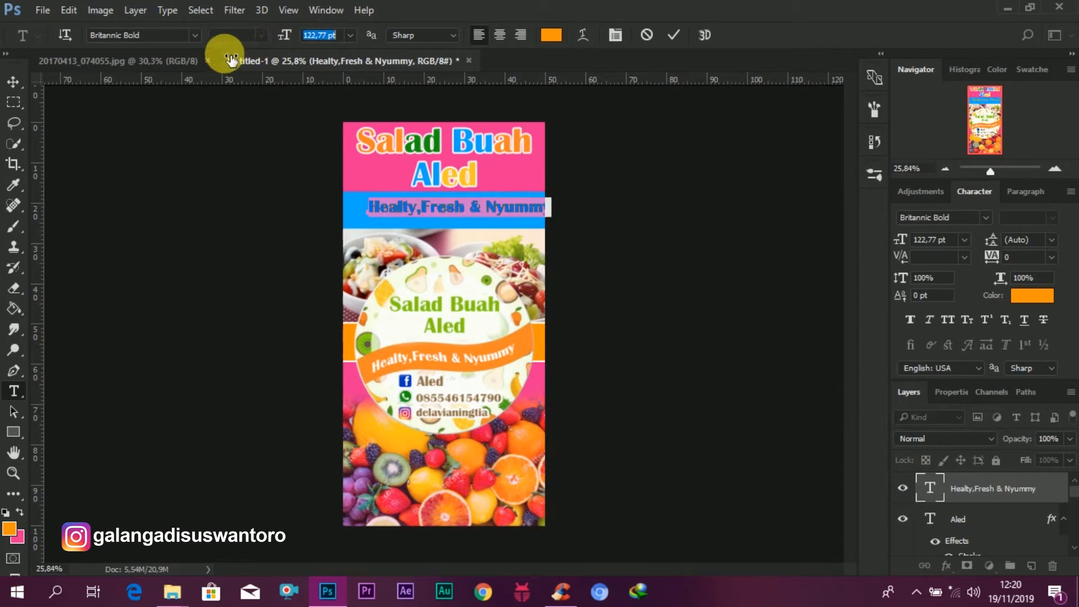
pyautogui.click(552, 36)
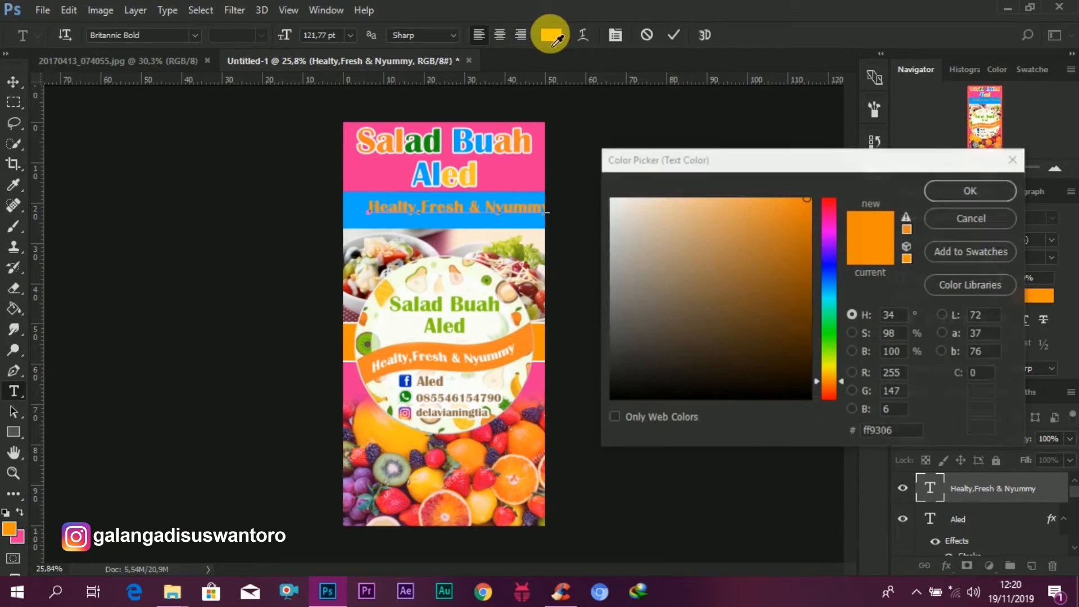
pyautogui.moveTo(699, 272); pyautogui.dragTo(563, 144)
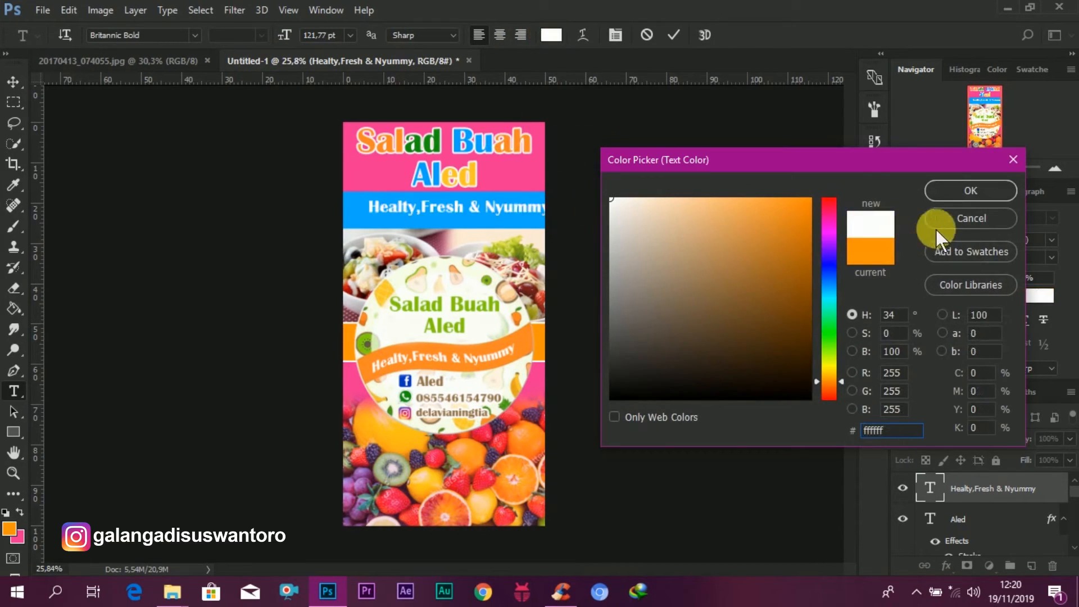
pyautogui.click(963, 193)
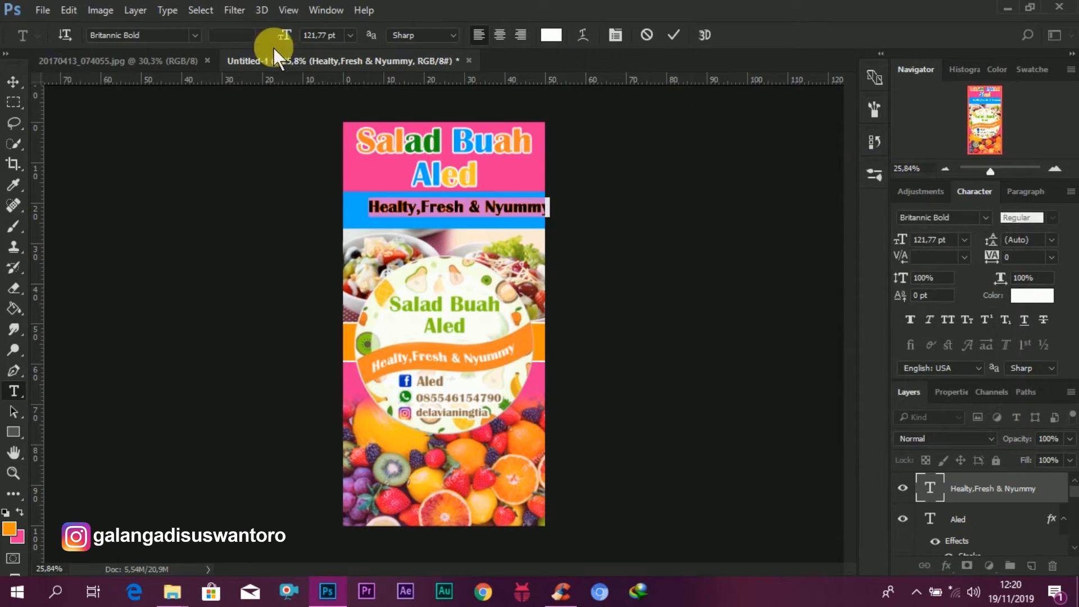
# Step: Set the tagline size to 127,77 pt and center it within the blue band
pyautogui.moveTo(287, 41); pyautogui.dragTo(289, 40)
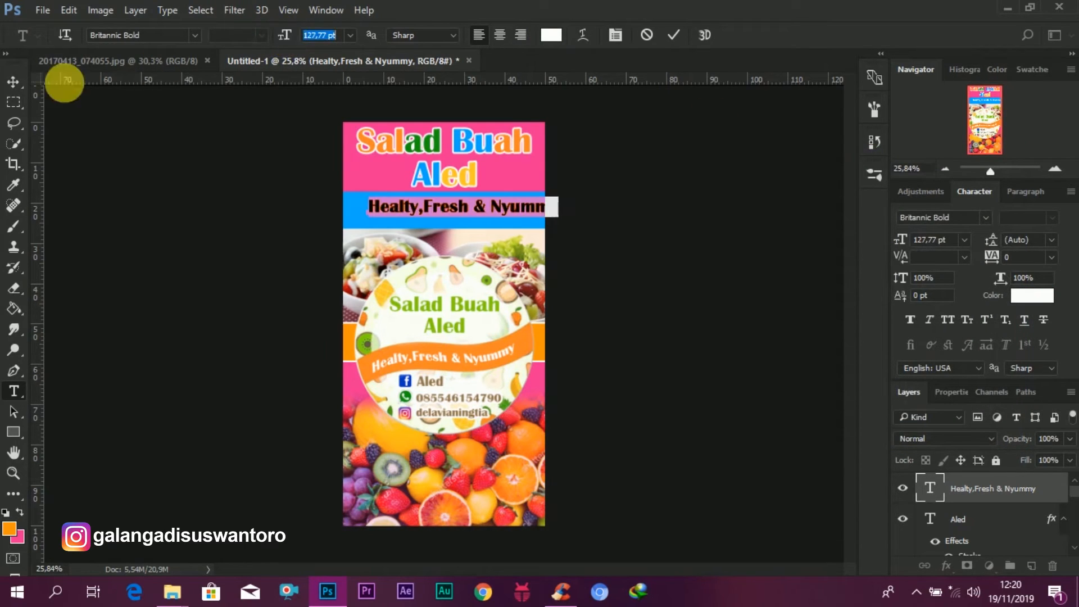
pyautogui.click(12, 82)
pyautogui.moveTo(447, 204)
pyautogui.mouseDown()
pyautogui.moveTo(427, 216)
pyautogui.moveTo(435, 211)
pyautogui.mouseUp()
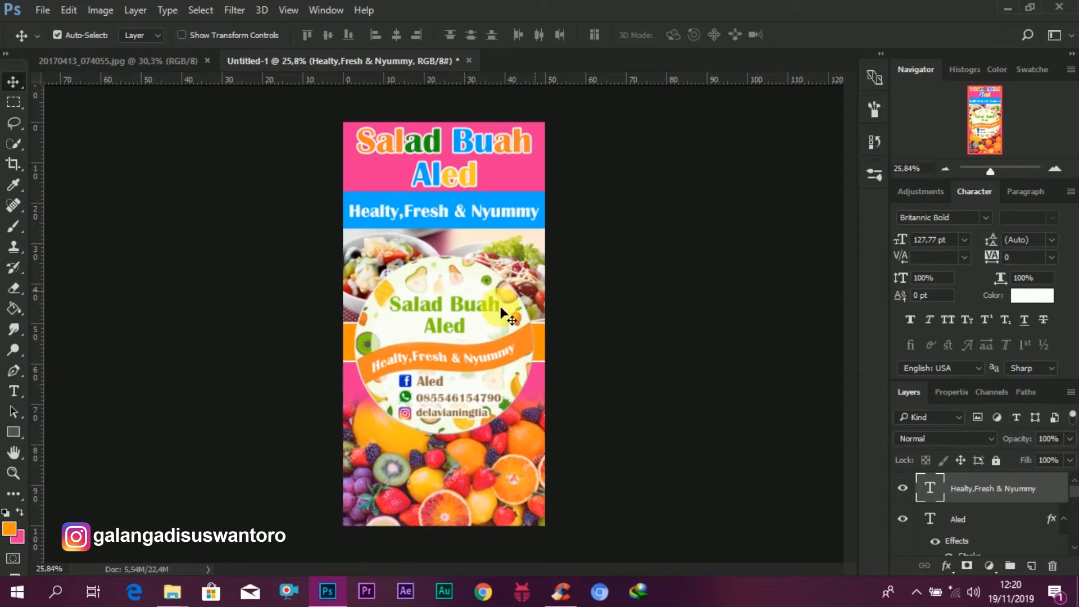
# Step: Duplicate the tagline down over the fruit photo and retype the copy as "Menerima Pesanan :"
pyautogui.scroll(1, 450, 325)
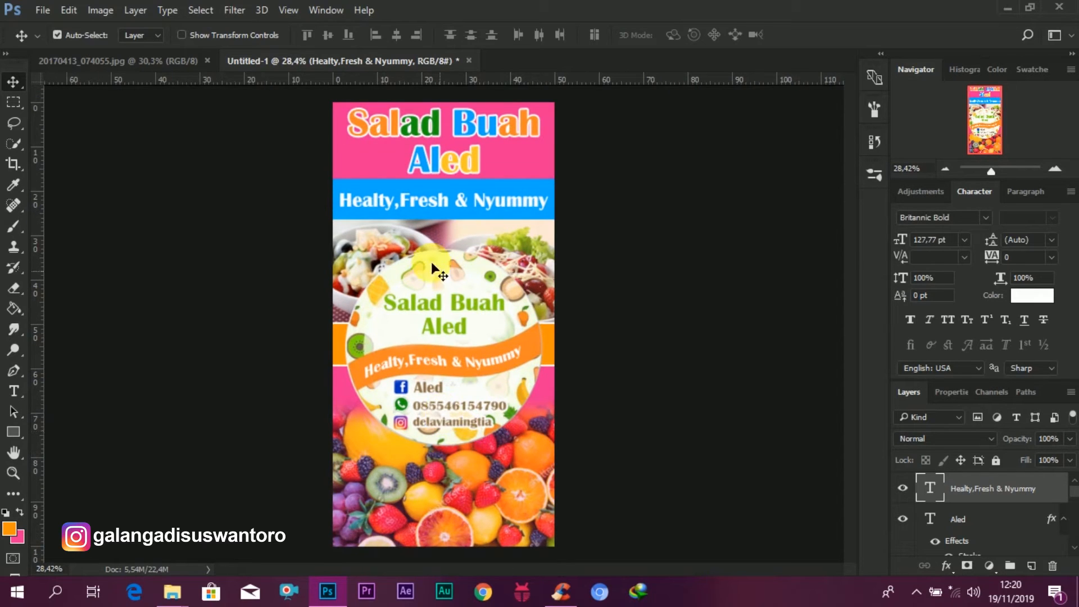
pyautogui.moveTo(518, 200)
pyautogui.mouseDown()
pyautogui.moveTo(488, 478)
pyautogui.moveTo(534, 465)
pyautogui.moveTo(522, 460)
pyautogui.mouseUp()
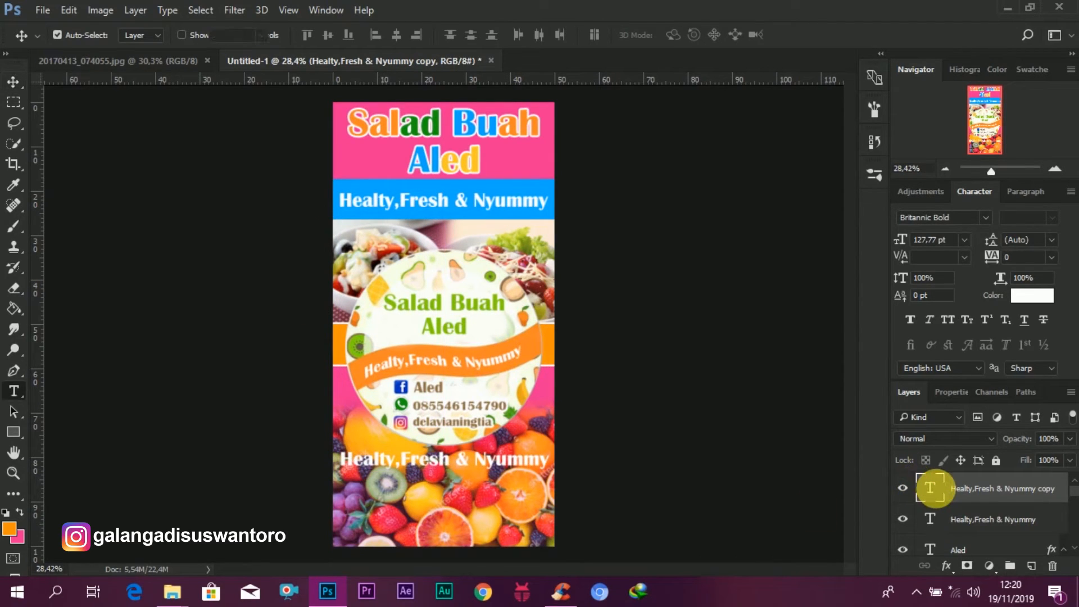
pyautogui.doubleClick(943, 495)
pyautogui.press('Left')
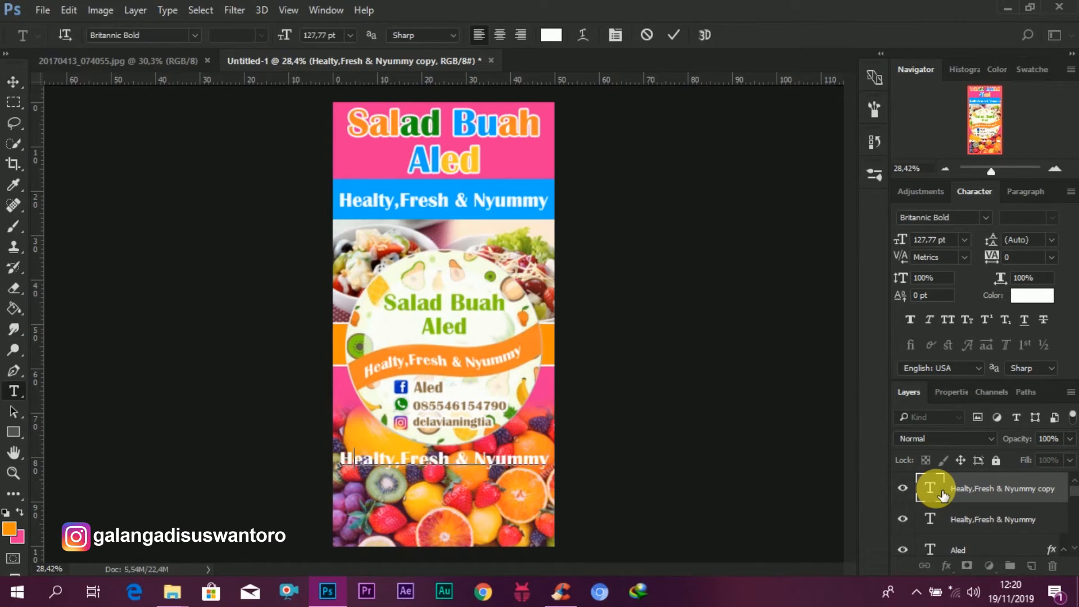
pyautogui.hotkey('ctrl', 'a')
pyautogui.write('Men')
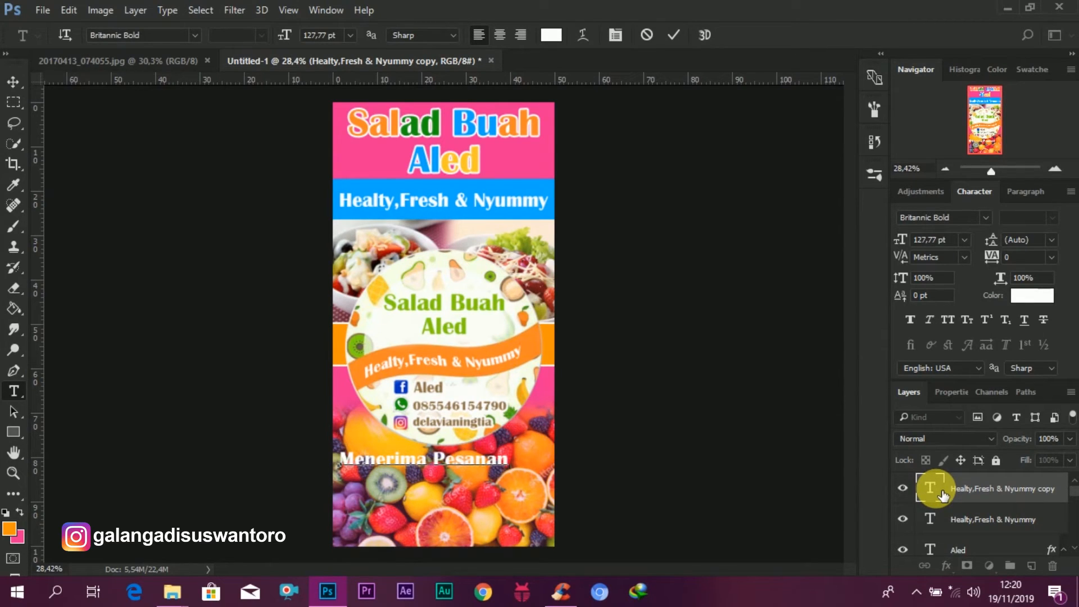
pyautogui.write(':')
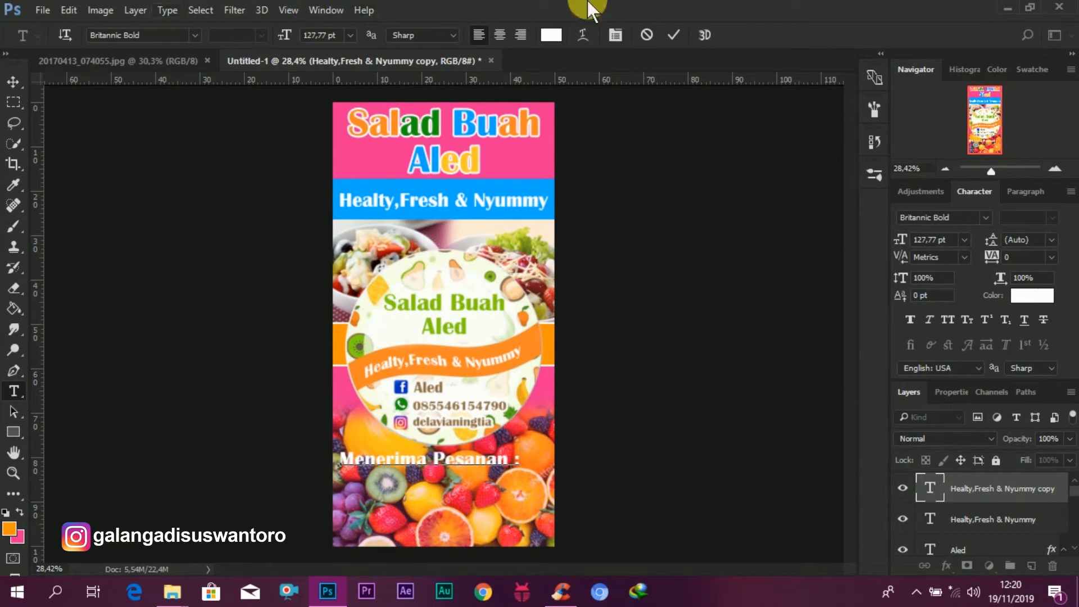
pyautogui.click(678, 37)
# Step: Color the "Menerima Pesanan :" text blue, 0037c0, sampled from the Facebook icon
pyautogui.doubleClick(927, 488)
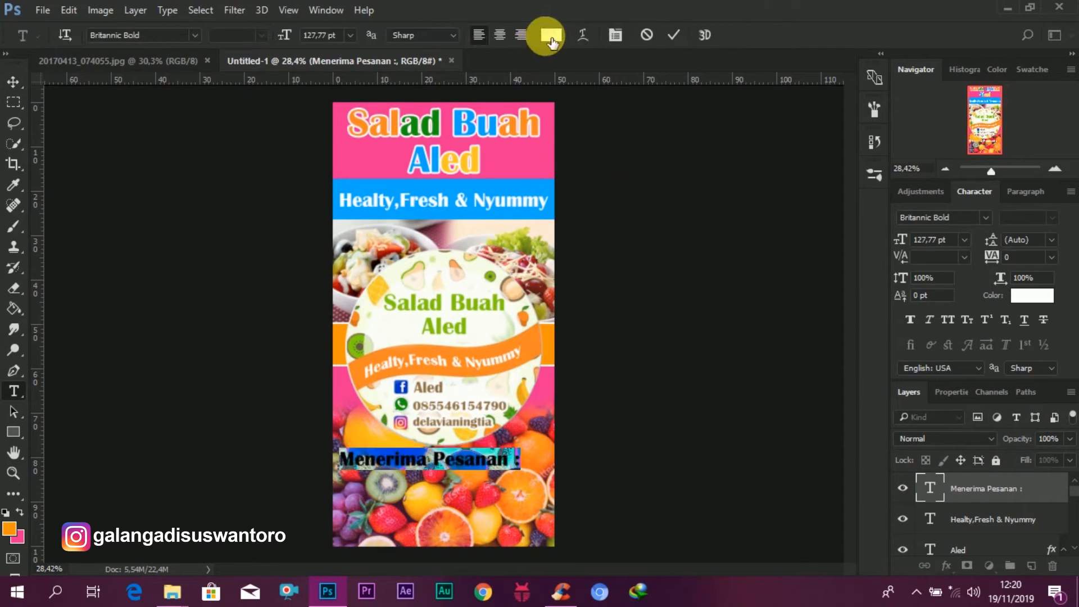
pyautogui.click(550, 35)
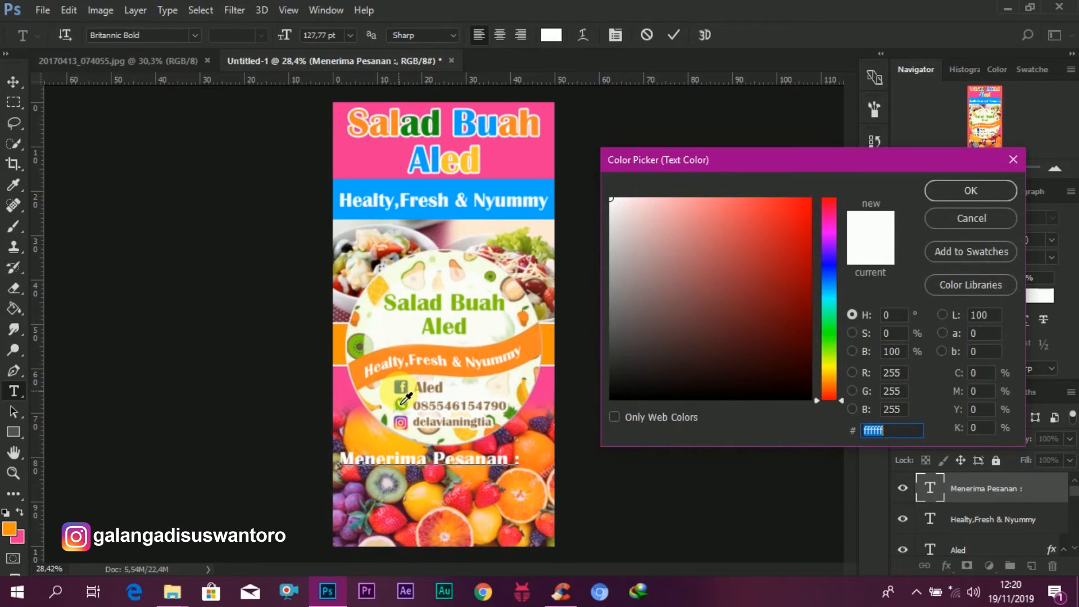
pyautogui.click(402, 392)
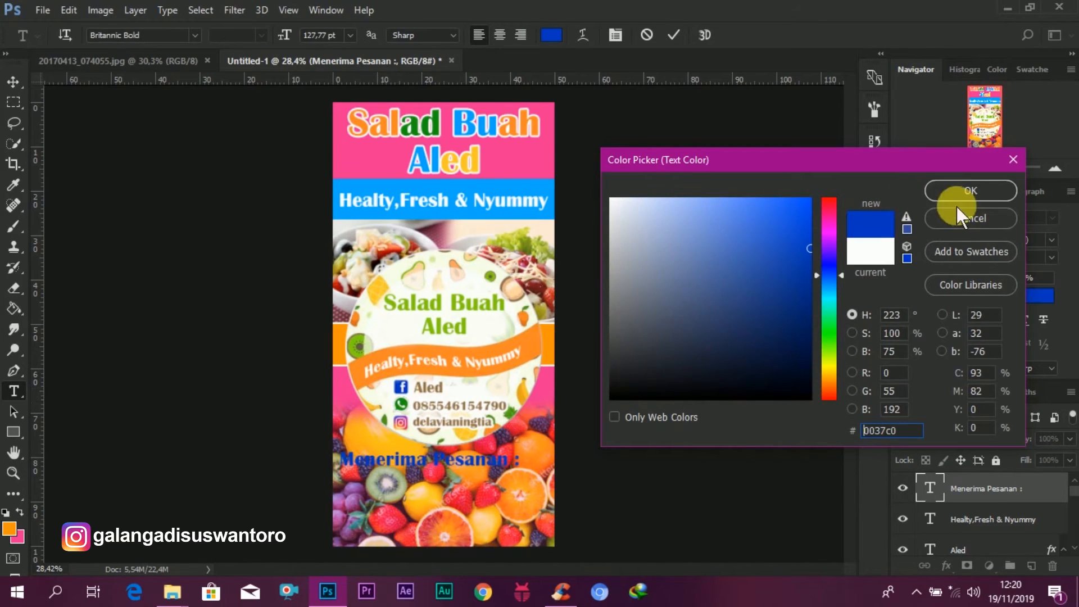
pyautogui.click(952, 180)
pyautogui.click(672, 34)
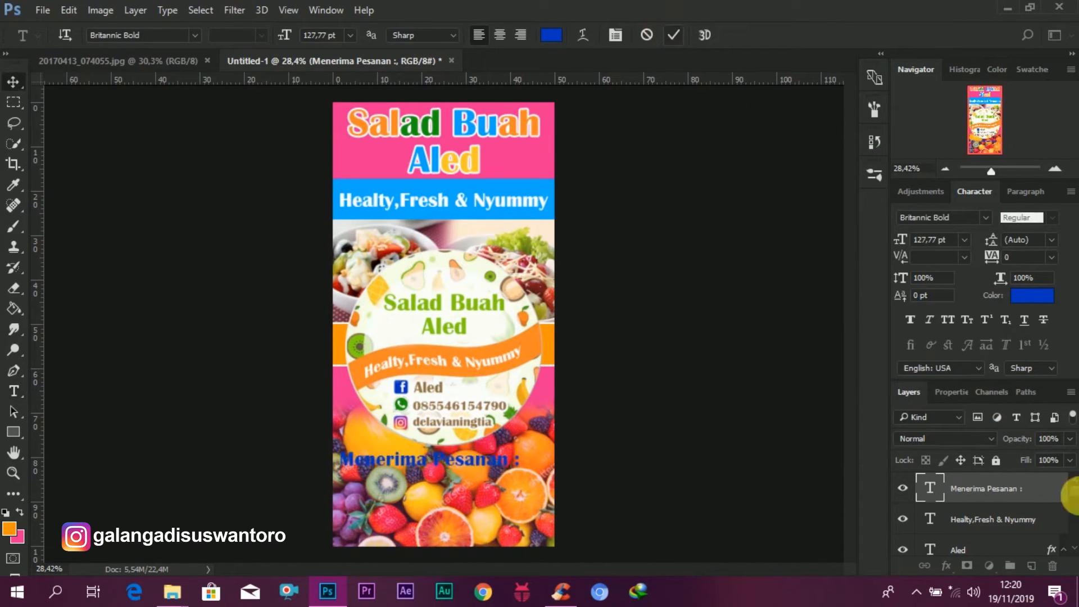
# Step: Add a Stroke layer style to the "Menerima Pesanan :" layer and nudge the text slightly right
pyautogui.click(998, 492)
pyautogui.rightClick(999, 493)
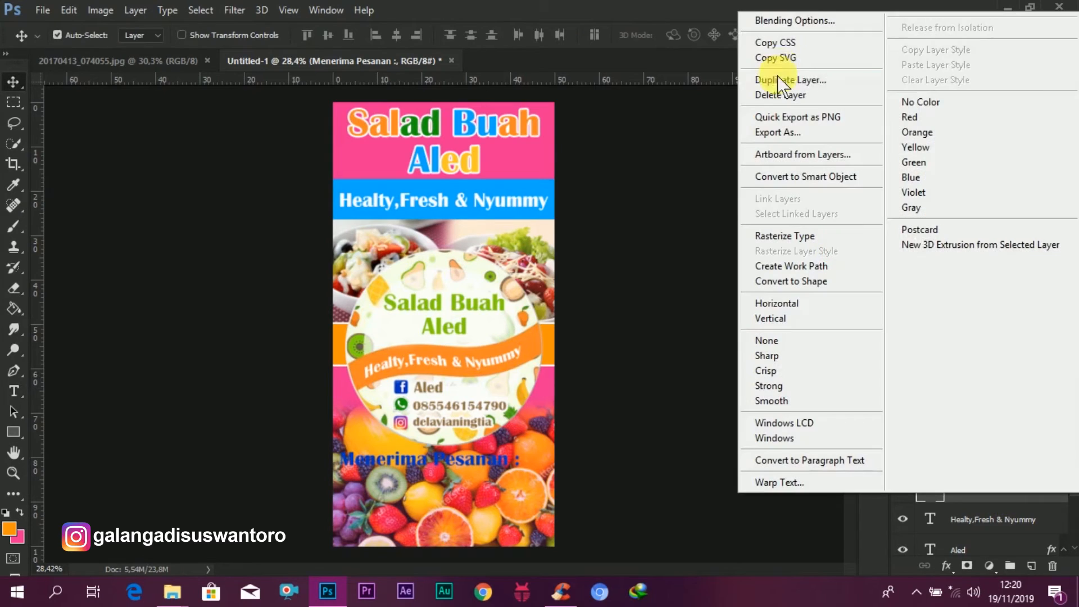
pyautogui.click(787, 25)
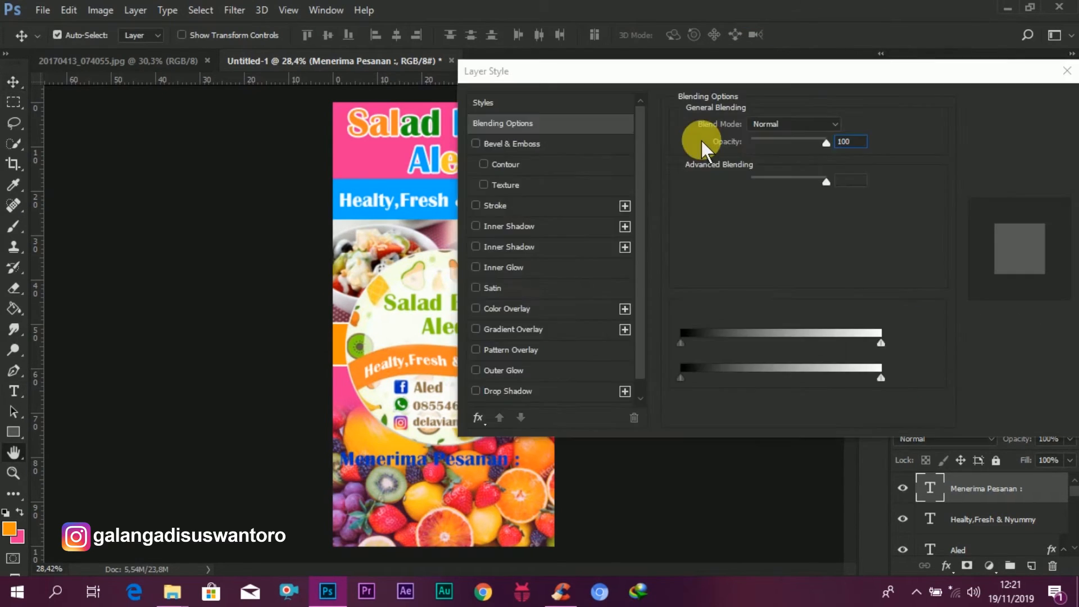
pyautogui.click(542, 200)
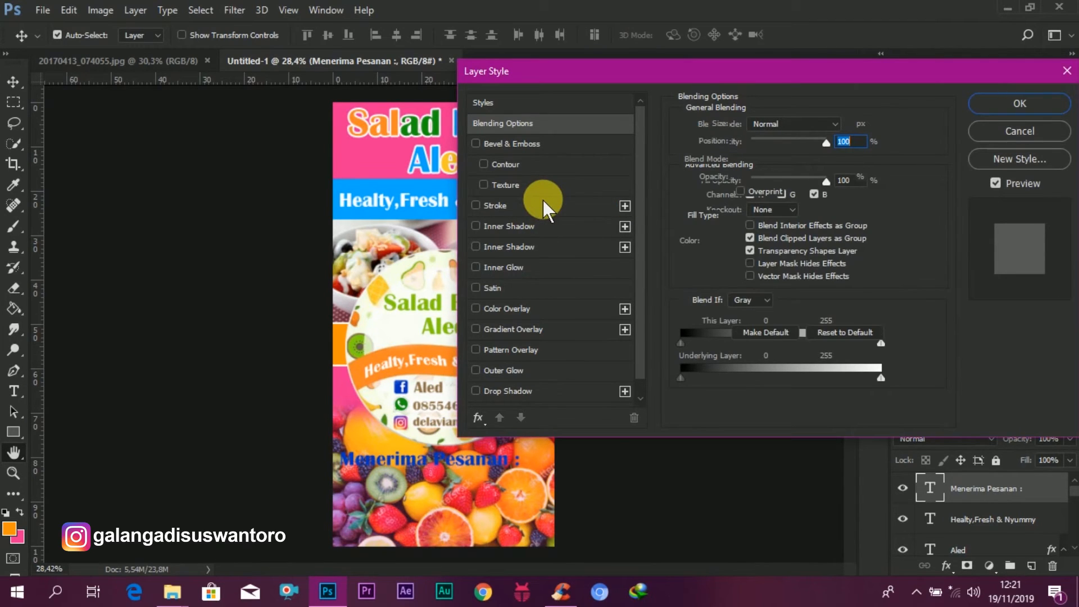
pyautogui.click(1020, 103)
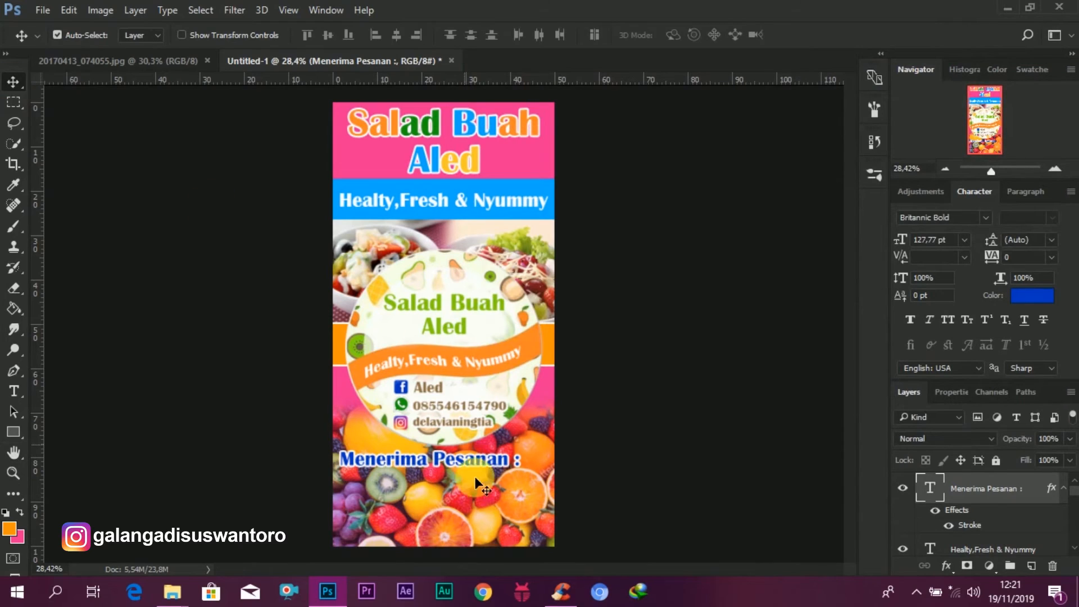
pyautogui.moveTo(485, 459); pyautogui.dragTo(493, 462)
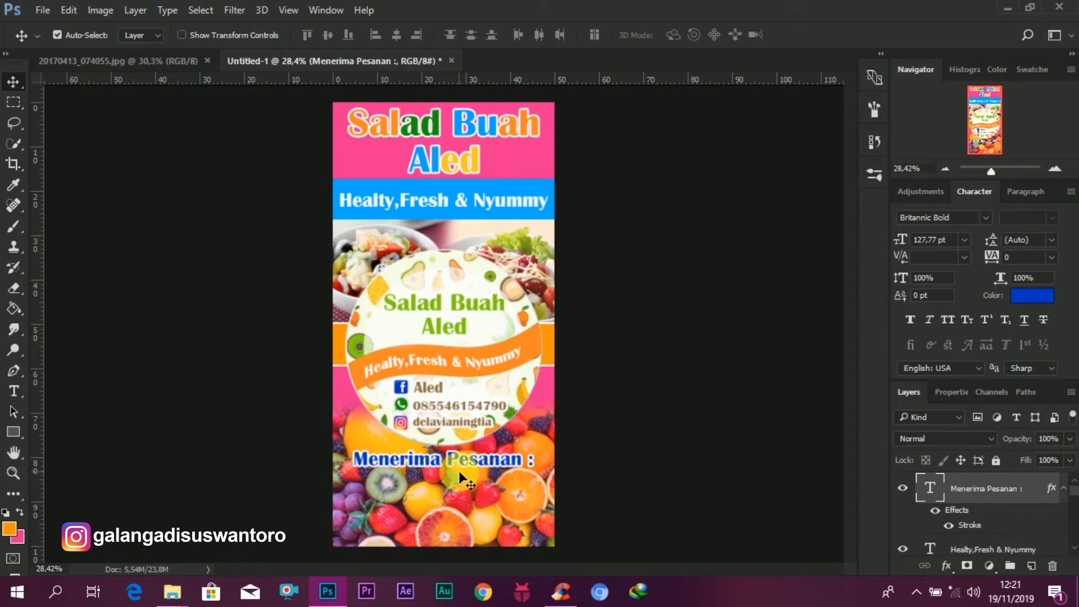
# Step: Draw a rectangle about 336 x 230 px below "Menerima Pesanan :" near the left edge
pyautogui.click(172, 591)
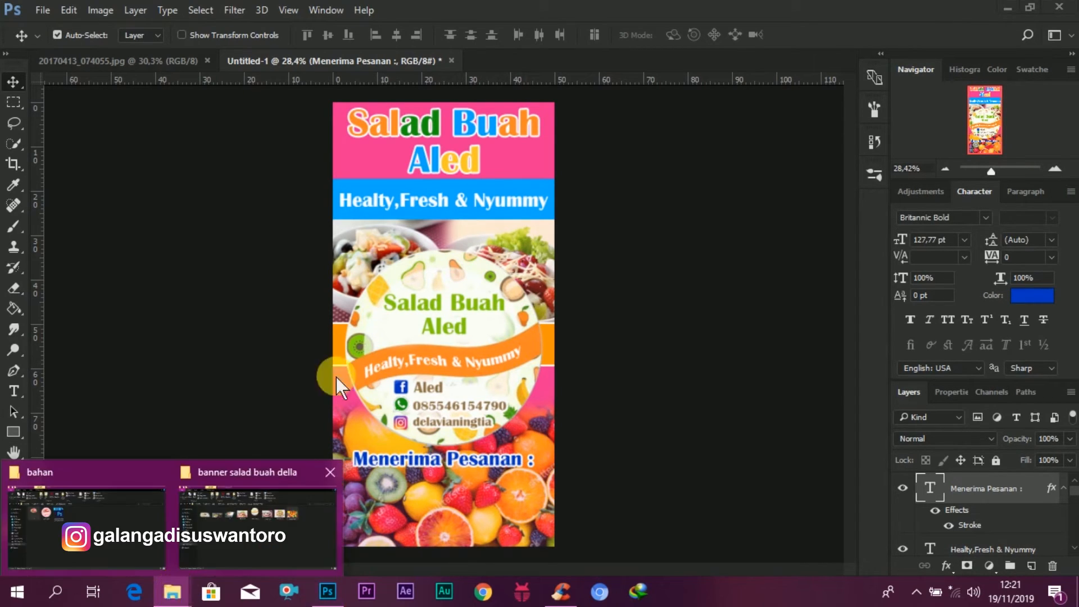
pyautogui.click(15, 104)
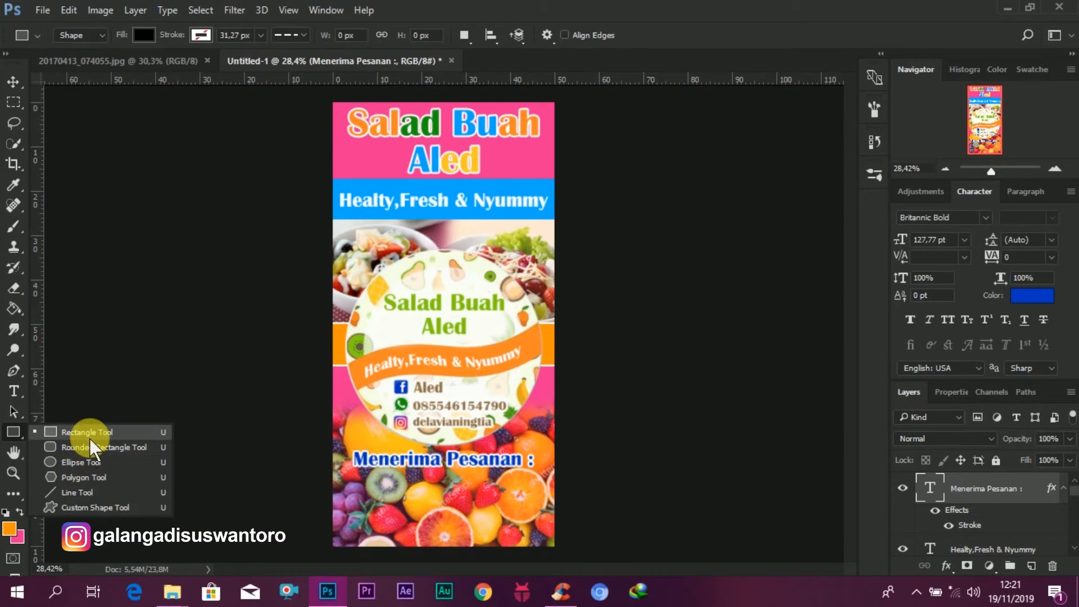
pyautogui.click(90, 438)
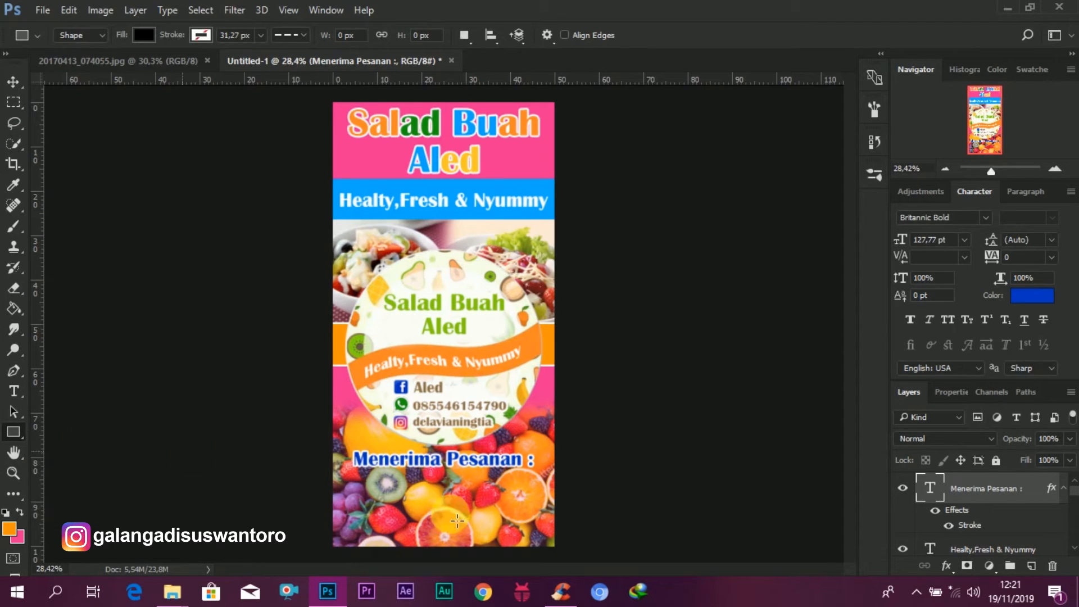
pyautogui.scroll(-1, 372, 482)
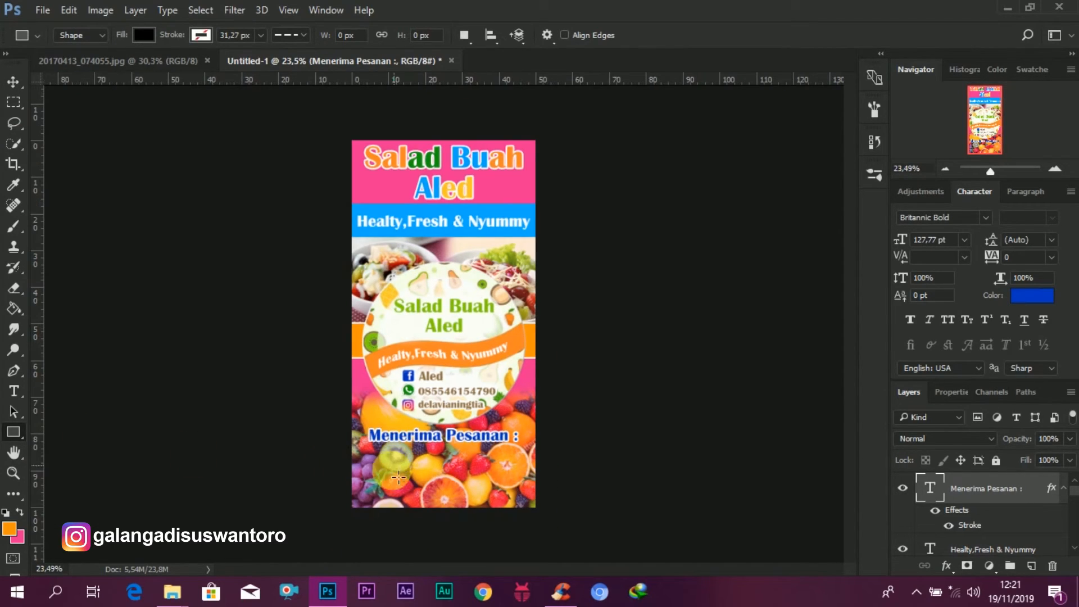
pyautogui.moveTo(368, 457); pyautogui.dragTo(432, 500)
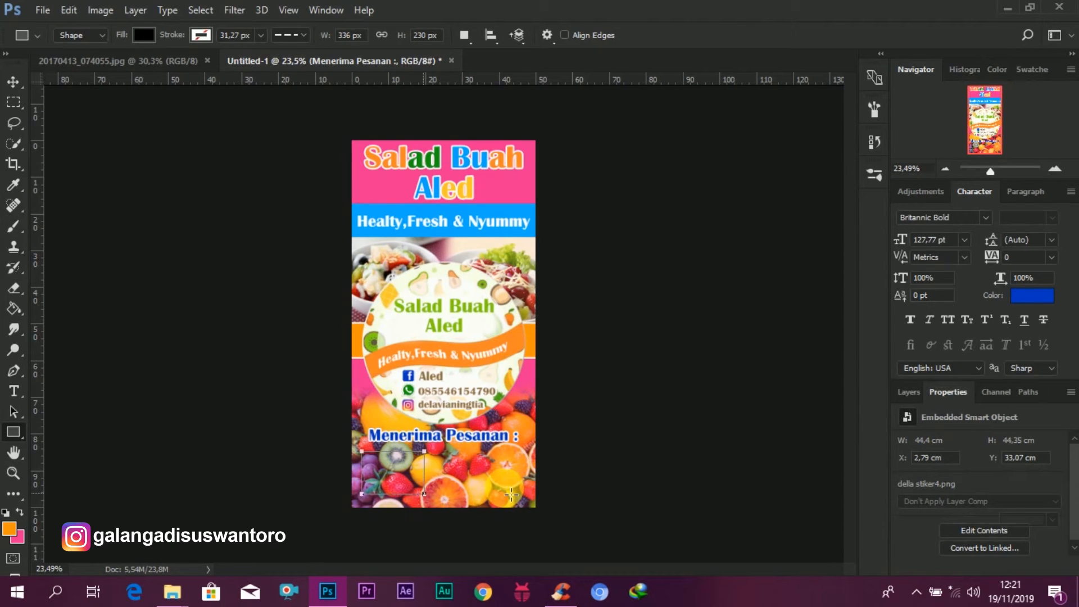
# Step: Give the rectangle a solid white stroke 11,26 px wide
pyautogui.click(201, 37)
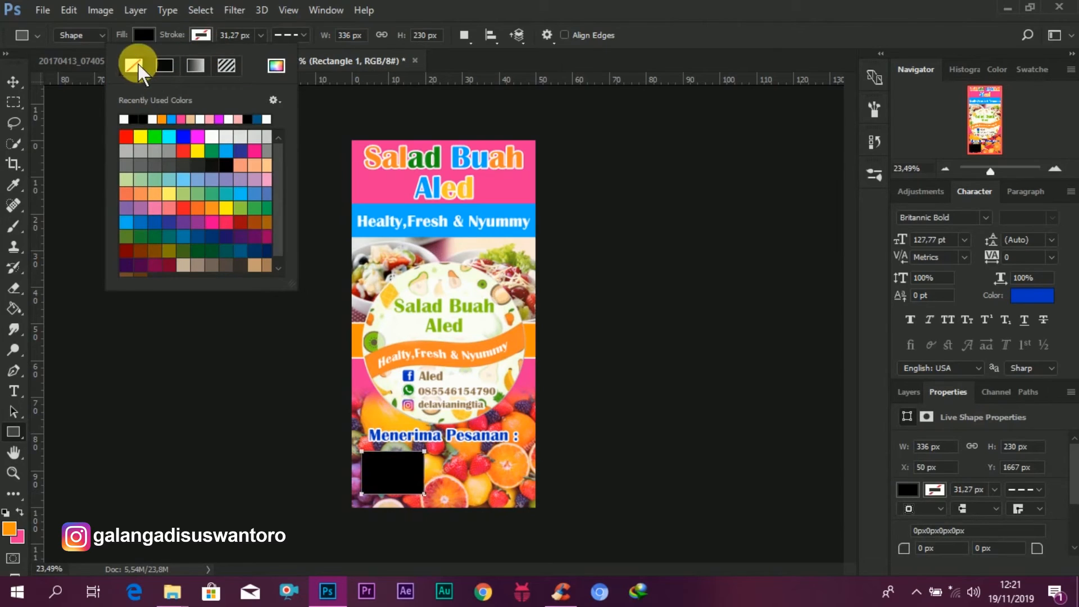
pyautogui.click(125, 120)
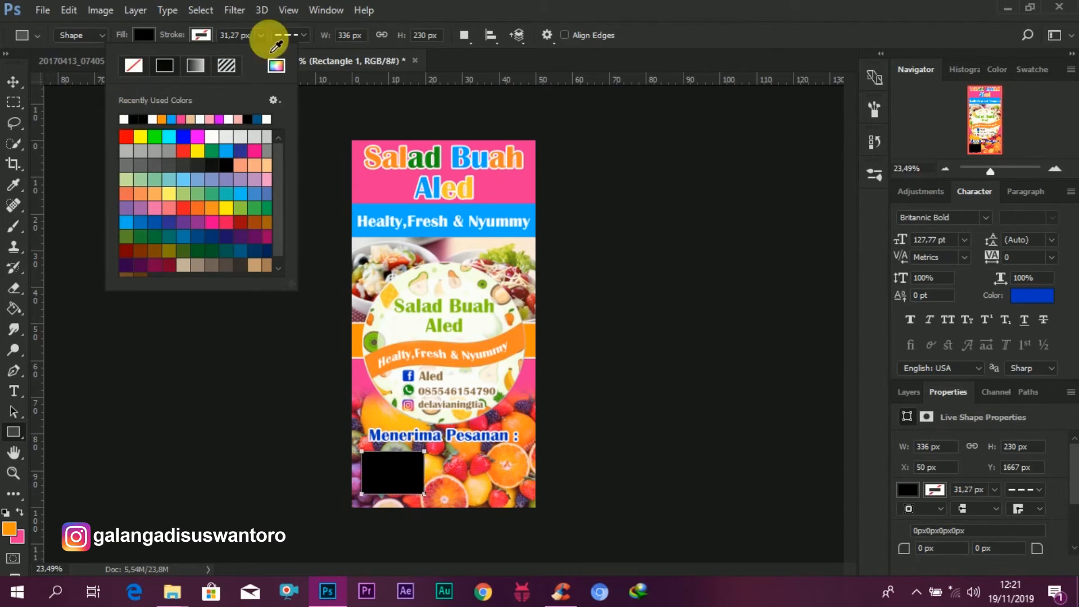
pyautogui.click(302, 36)
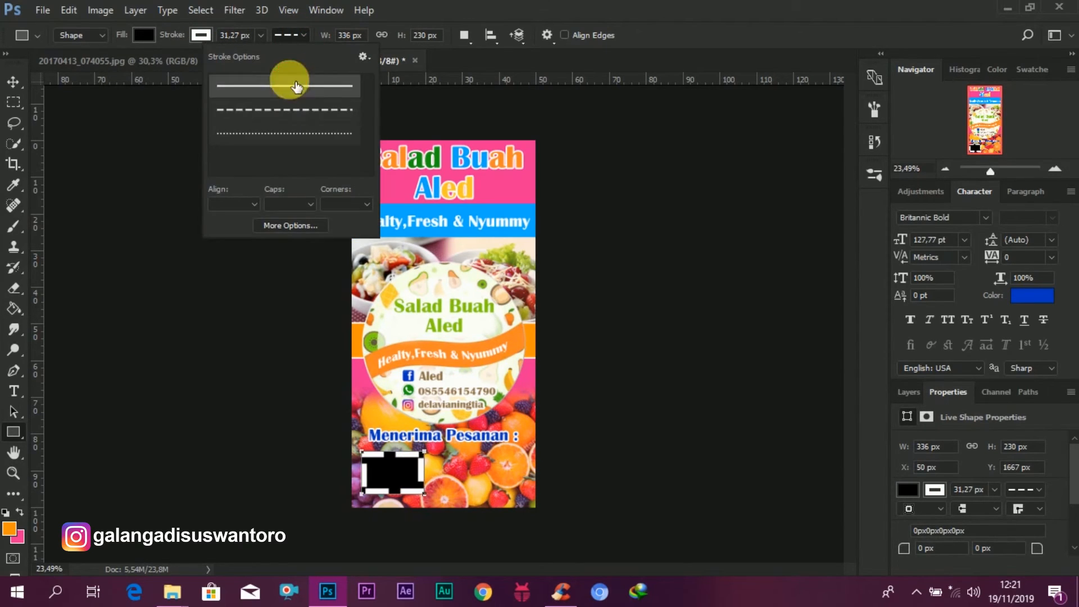
pyautogui.click(289, 79)
pyautogui.click(262, 38)
pyautogui.click(260, 39)
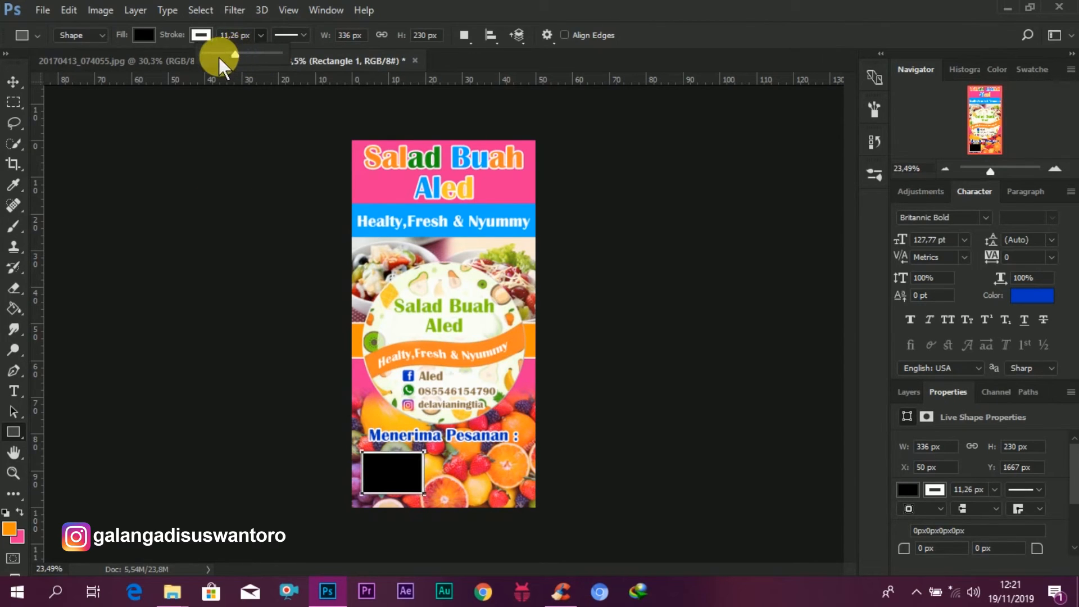
# Step: Rasterize the white-stroked rectangle layer
pyautogui.click(15, 81)
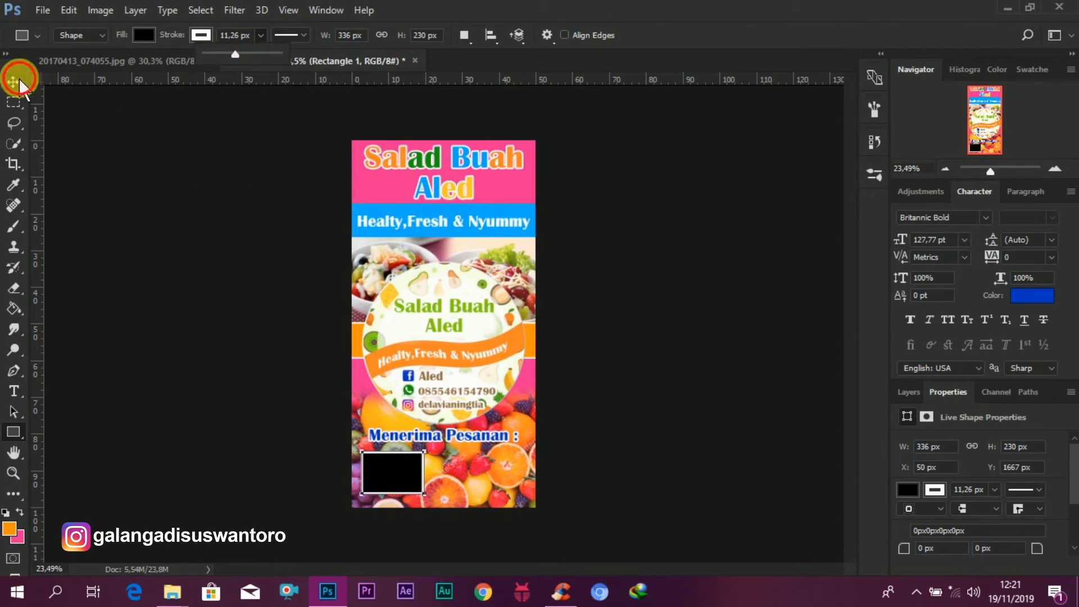
pyautogui.click(909, 391)
pyautogui.rightClick(964, 487)
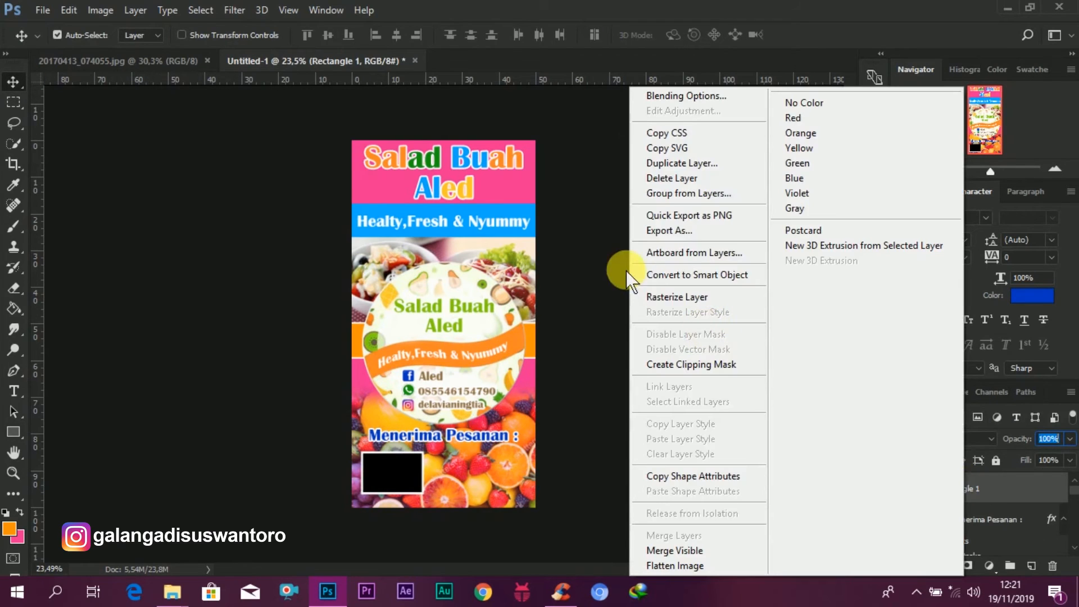
pyautogui.click(666, 297)
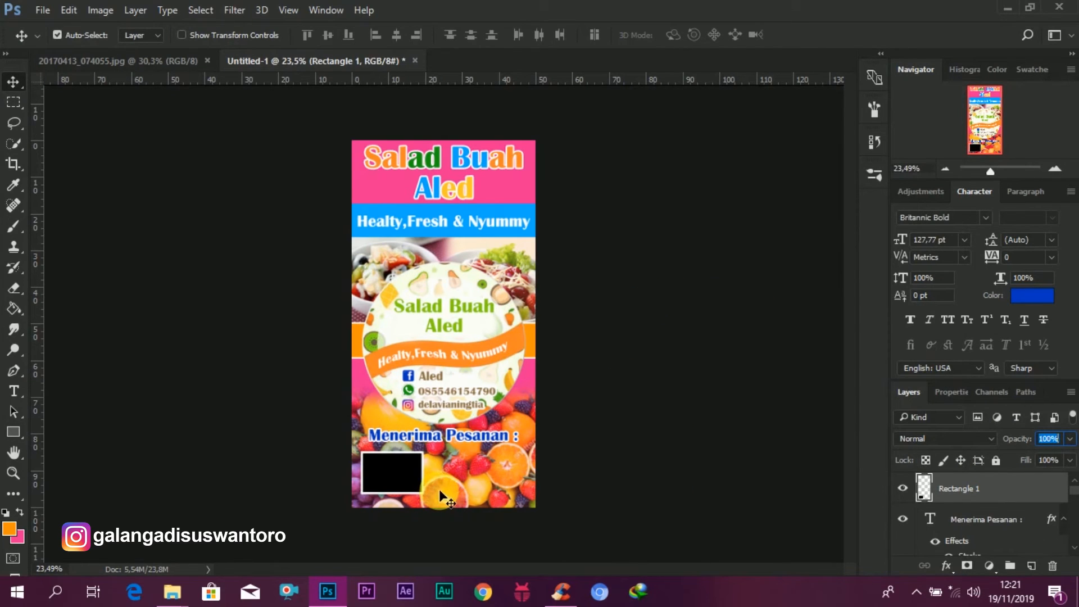
# Step: Duplicate the rectangle and place the copy beside the original as a second box
pyautogui.press('ctrl')
pyautogui.scroll(2, 420, 491)
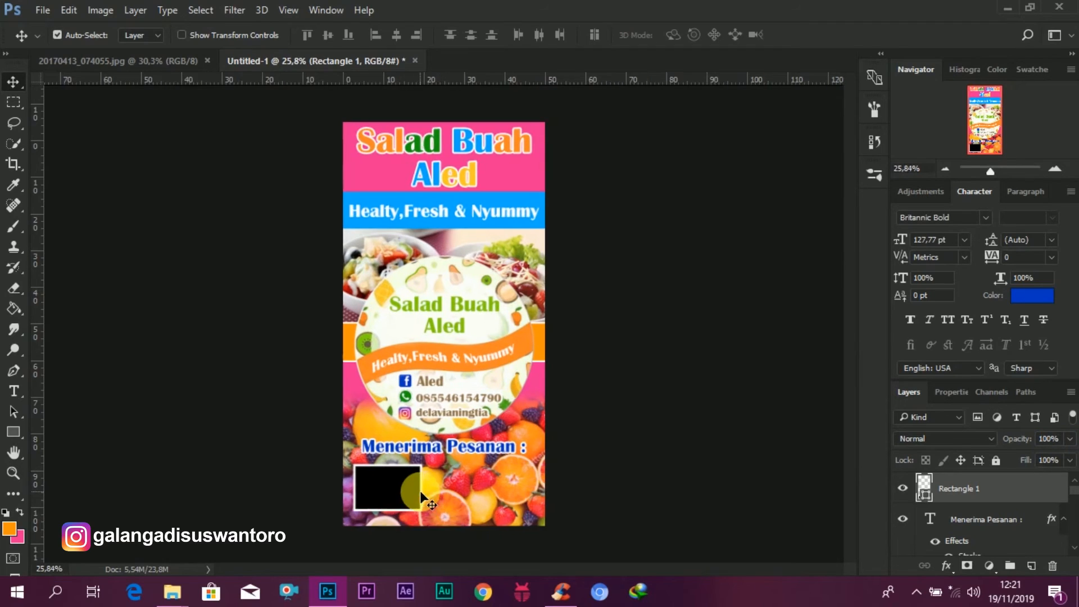
pyautogui.scroll(2, 575, 453)
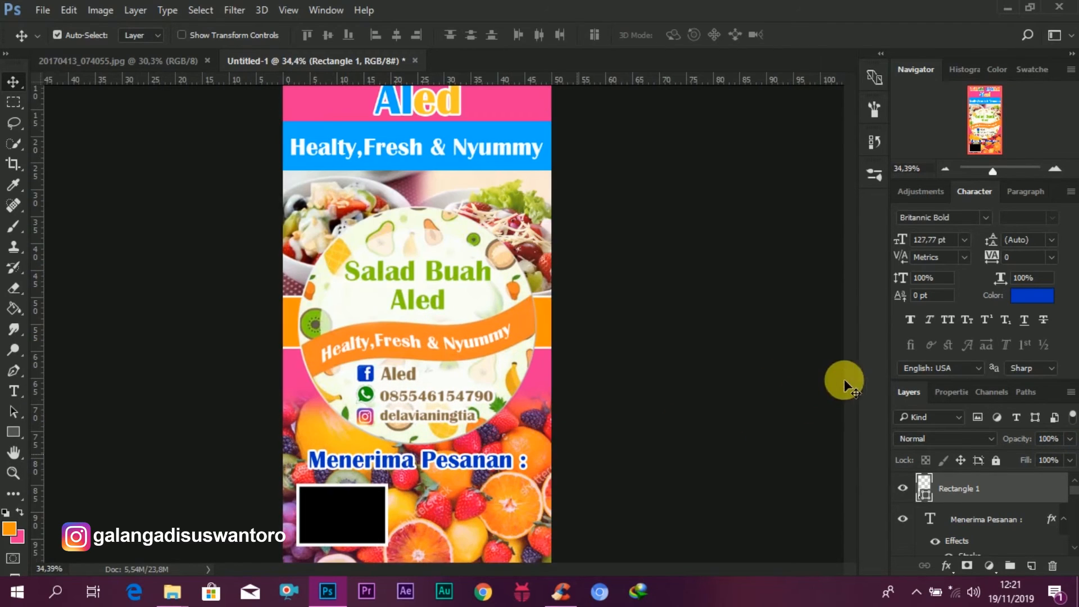
pyautogui.moveTo(852, 366); pyautogui.dragTo(848, 433)
pyautogui.moveTo(323, 375); pyautogui.dragTo(441, 373)
pyautogui.press('Right')
pyautogui.press('Right')
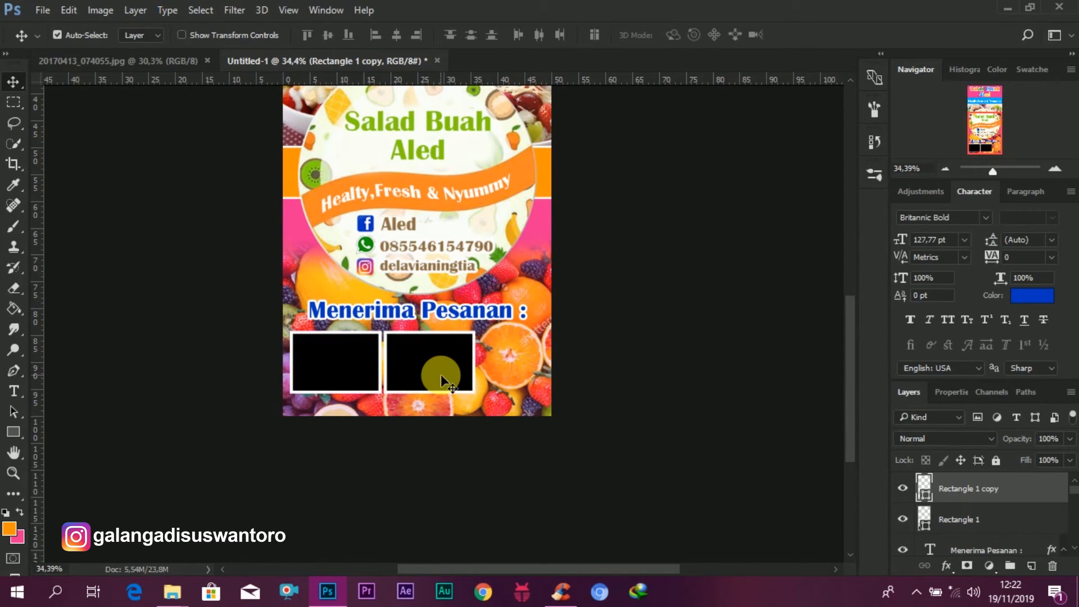
# Step: Duplicate the box again to place a third box to the right of the second
pyautogui.press('Right')
pyautogui.press('Right')
pyautogui.moveTo(406, 372); pyautogui.dragTo(494, 372)
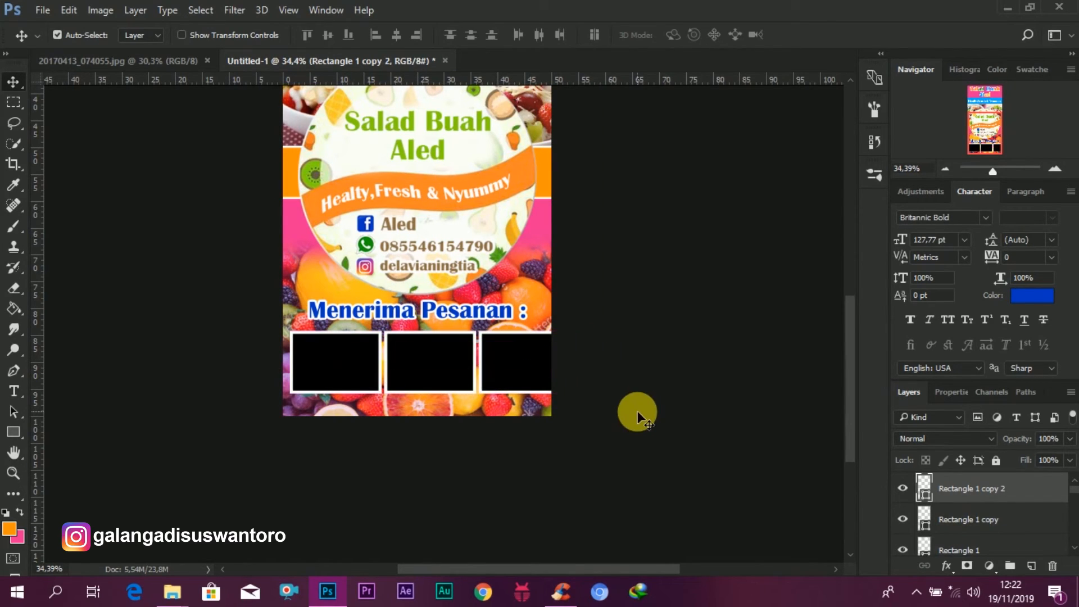
pyautogui.press('Left')
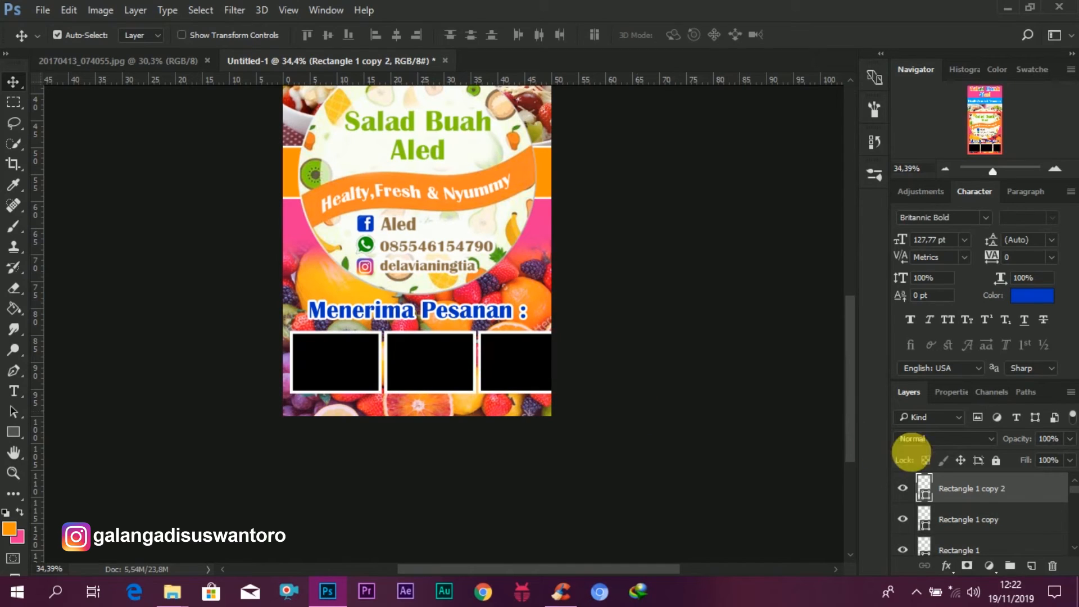
# Step: Select all three boxes and scale them to about 94% so they fit across the banner width
pyautogui.keyDown('shift'); pyautogui.click(966, 550); pyautogui.keyUp('shift')
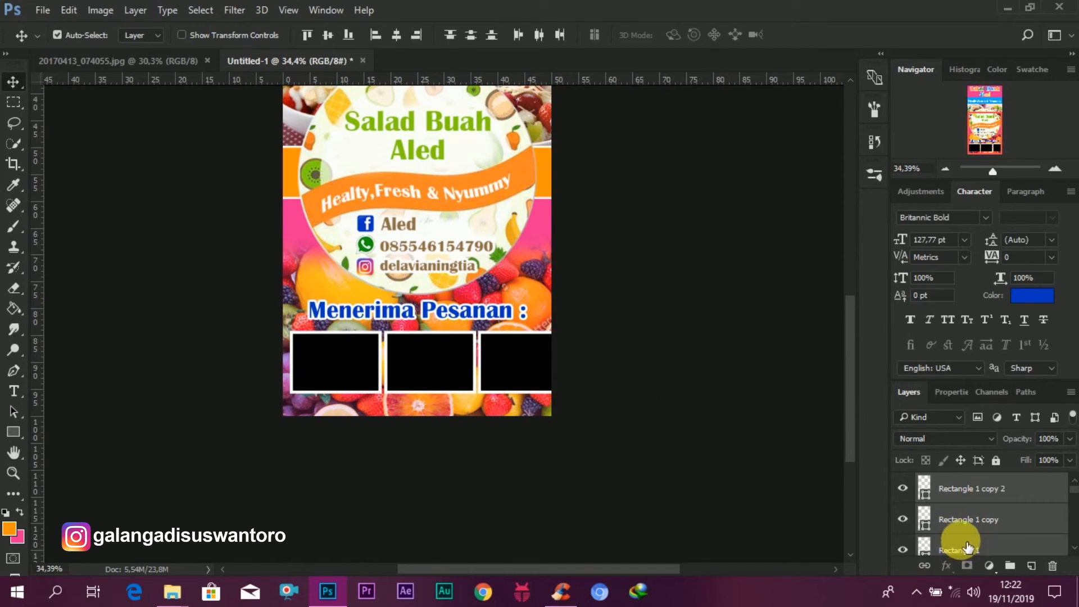
pyautogui.hotkey('ctrl', 't')
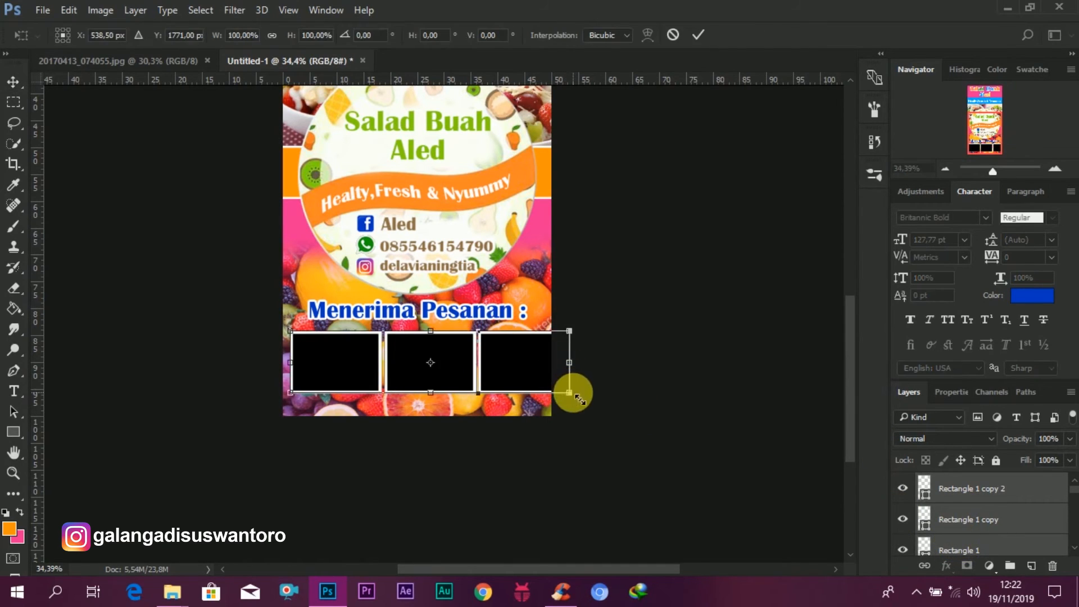
pyautogui.moveTo(465, 363); pyautogui.dragTo(465, 368)
pyautogui.moveTo(563, 393)
pyautogui.mouseDown()
pyautogui.moveTo(551, 380)
pyautogui.moveTo(560, 390)
pyautogui.mouseUp()
pyautogui.moveTo(510, 365); pyautogui.dragTo(512, 365)
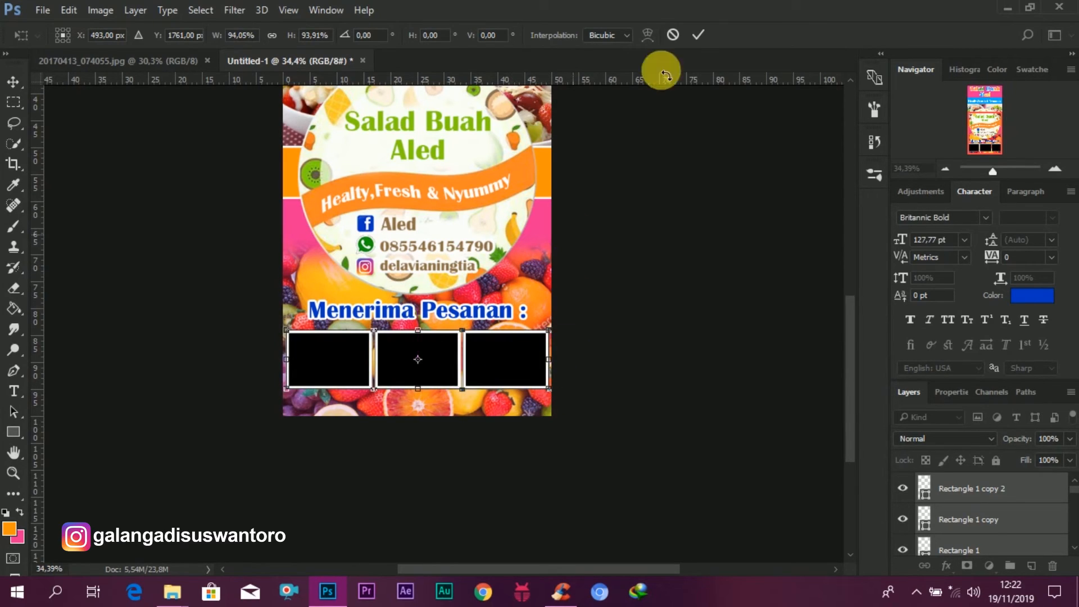
pyautogui.click(698, 35)
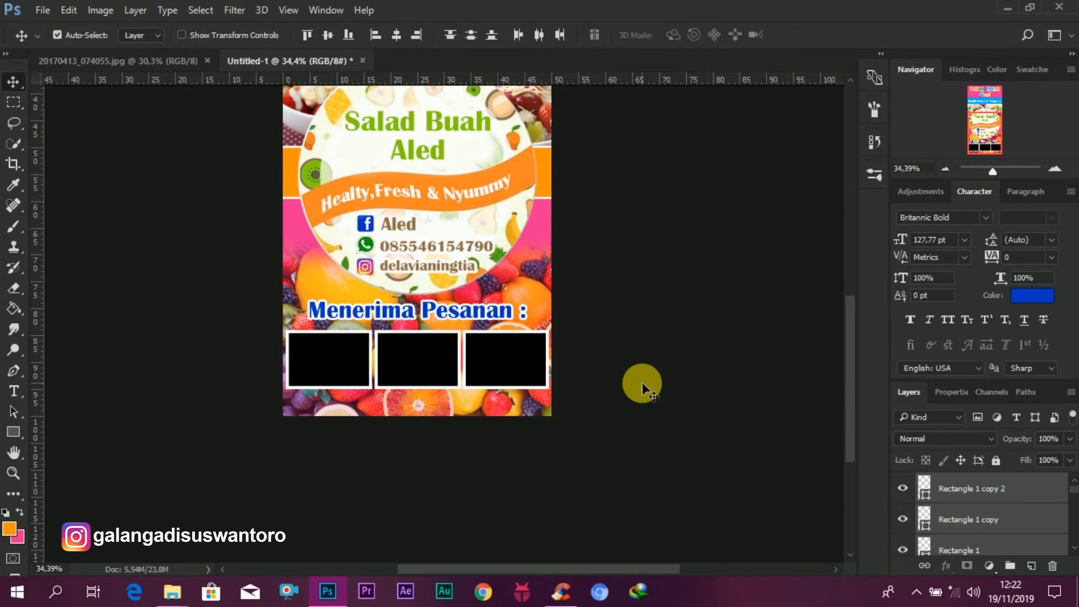
# Step: Place photo 3 from the project folder over the first box, scale it to about 130%, and clip it to that rectangle
pyautogui.scroll(1, 413, 417)
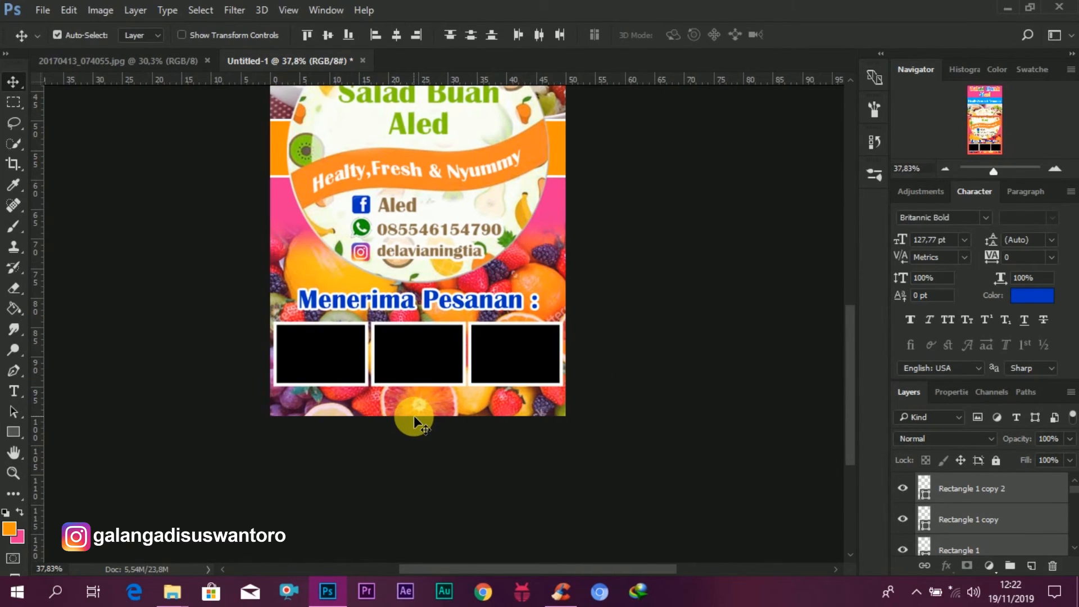
pyautogui.scroll(-1, 414, 416)
pyautogui.scroll(-3, 413, 416)
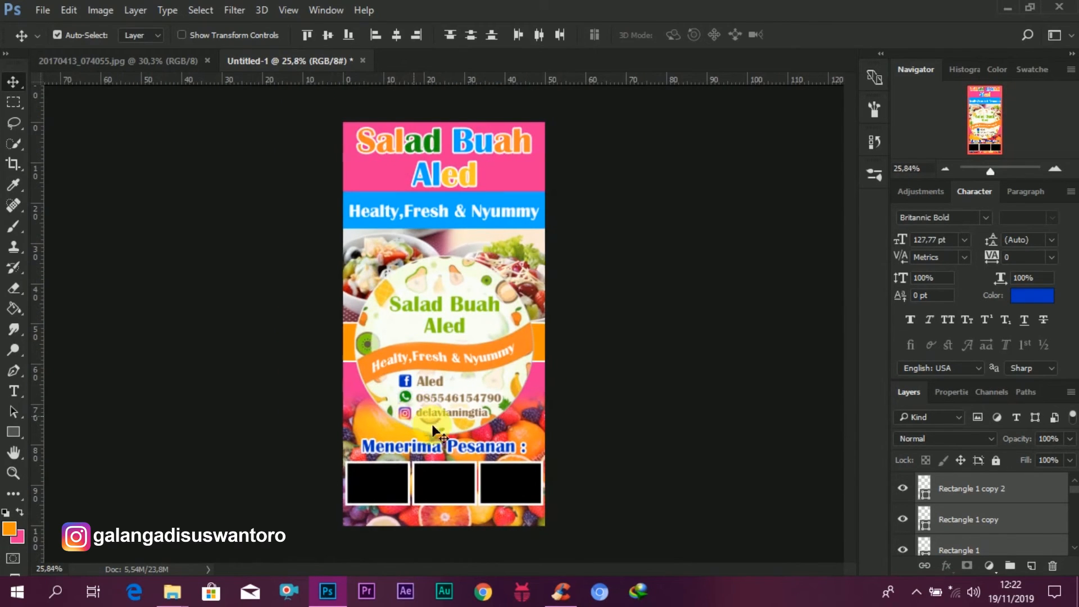
pyautogui.scroll(4, 432, 428)
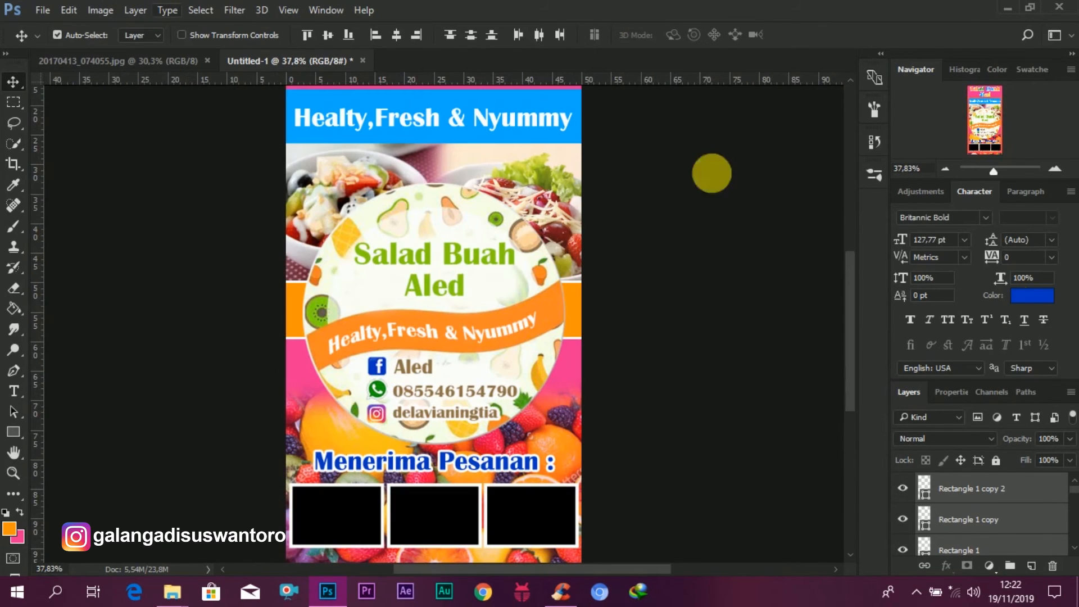
pyautogui.click(975, 545)
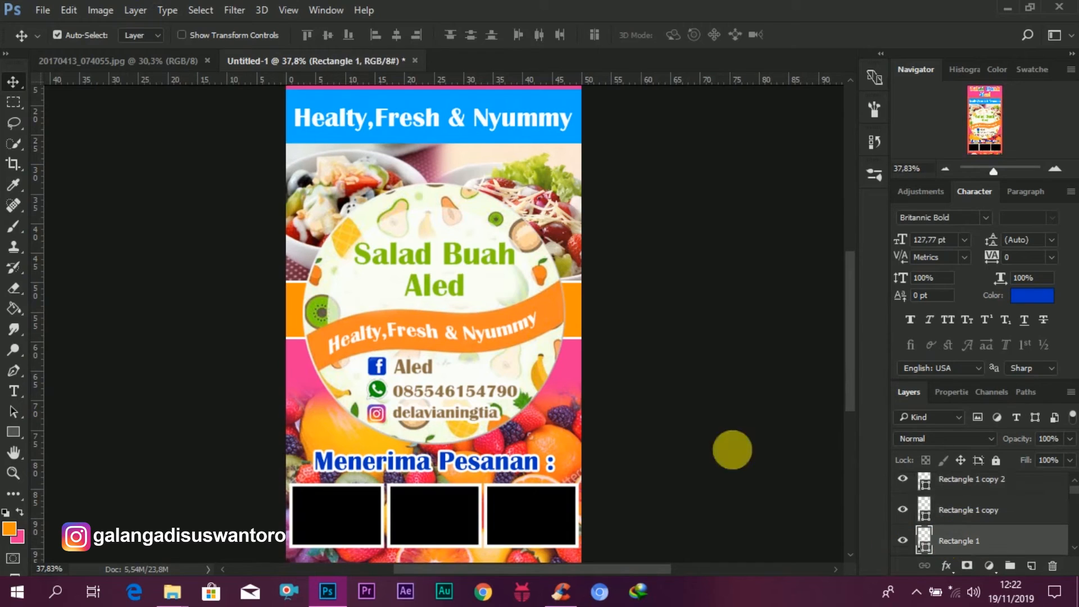
pyautogui.scroll(-3, 855, 427)
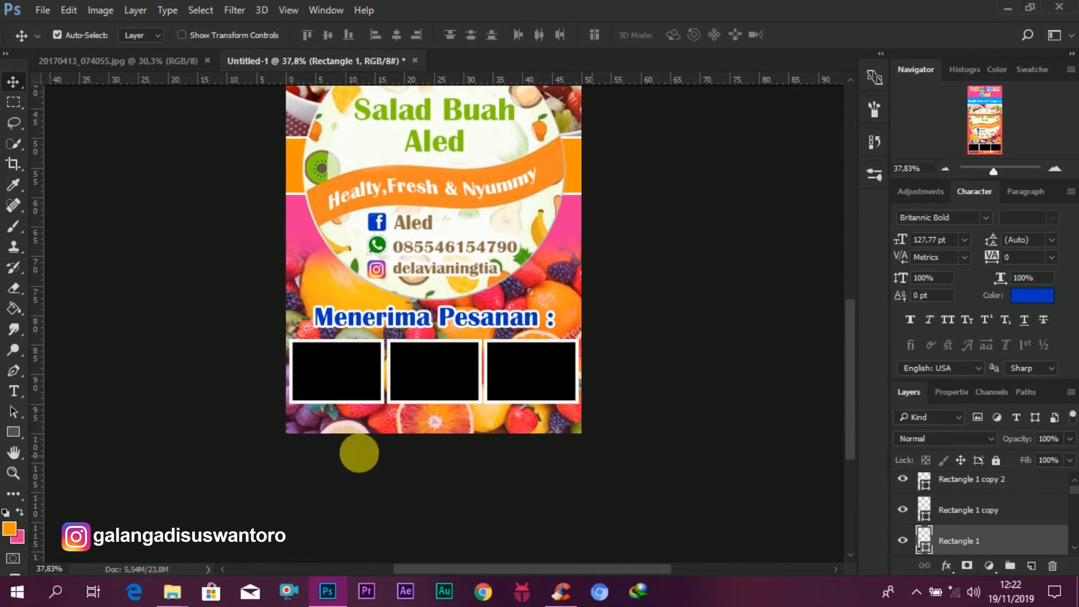
pyautogui.click(173, 603)
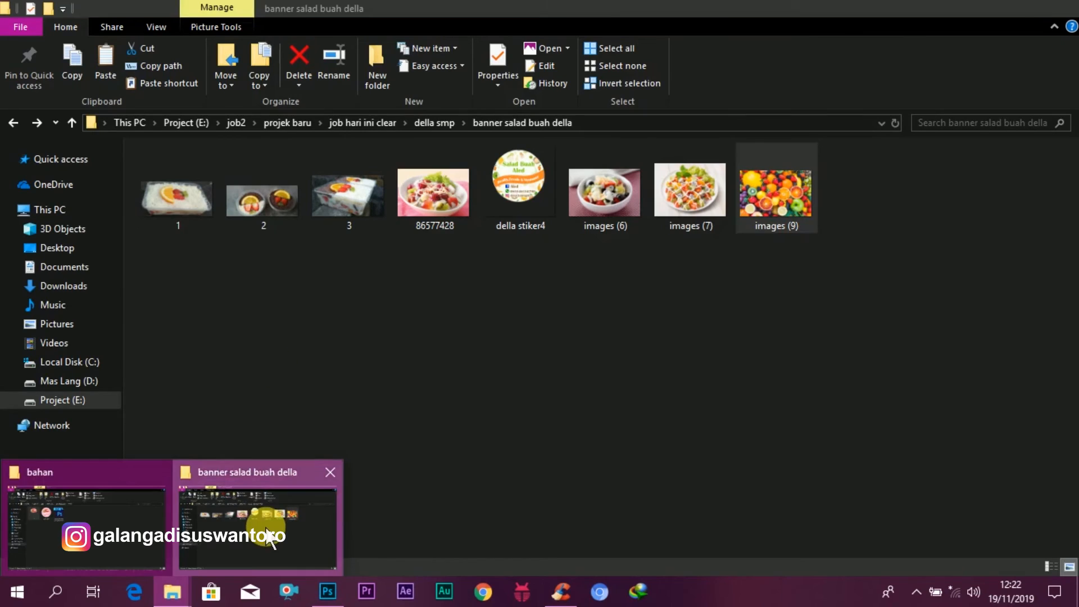
pyautogui.click(265, 534)
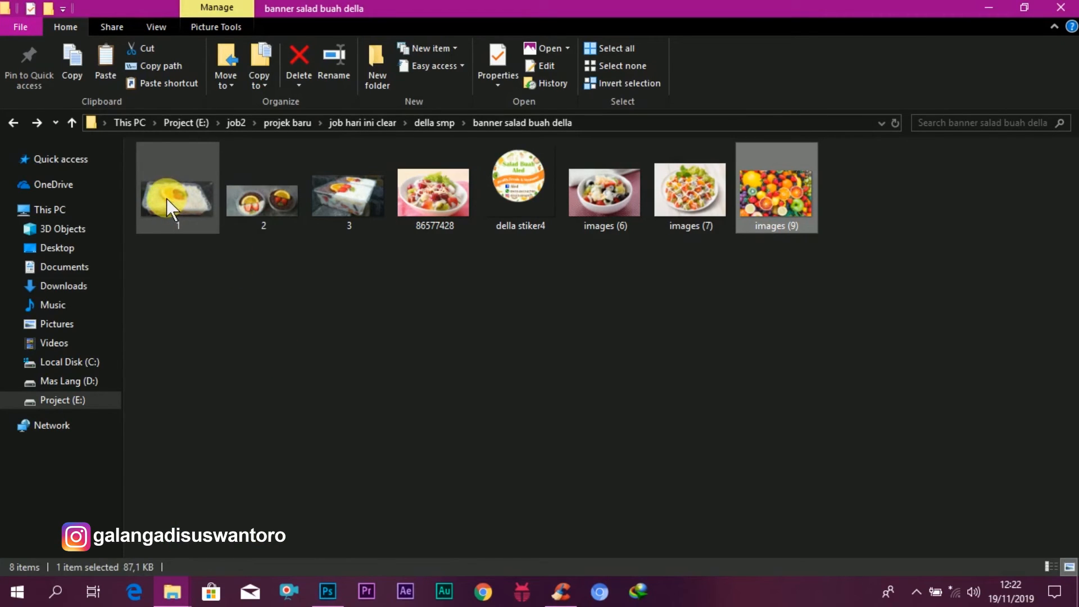
pyautogui.moveTo(318, 201); pyautogui.dragTo(336, 382)
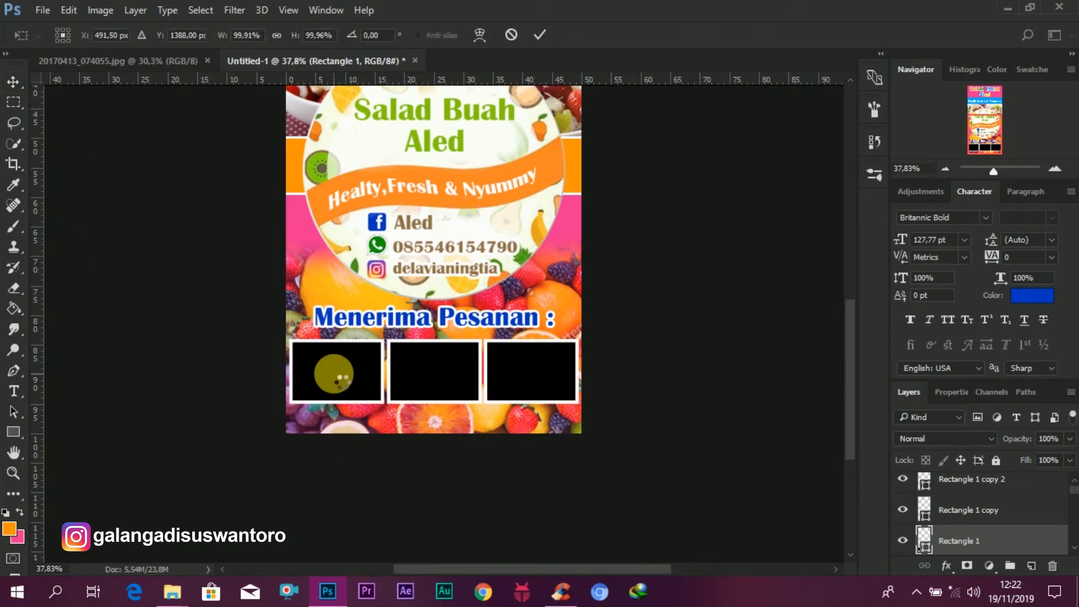
pyautogui.moveTo(462, 265); pyautogui.dragTo(490, 113)
pyautogui.click(540, 35)
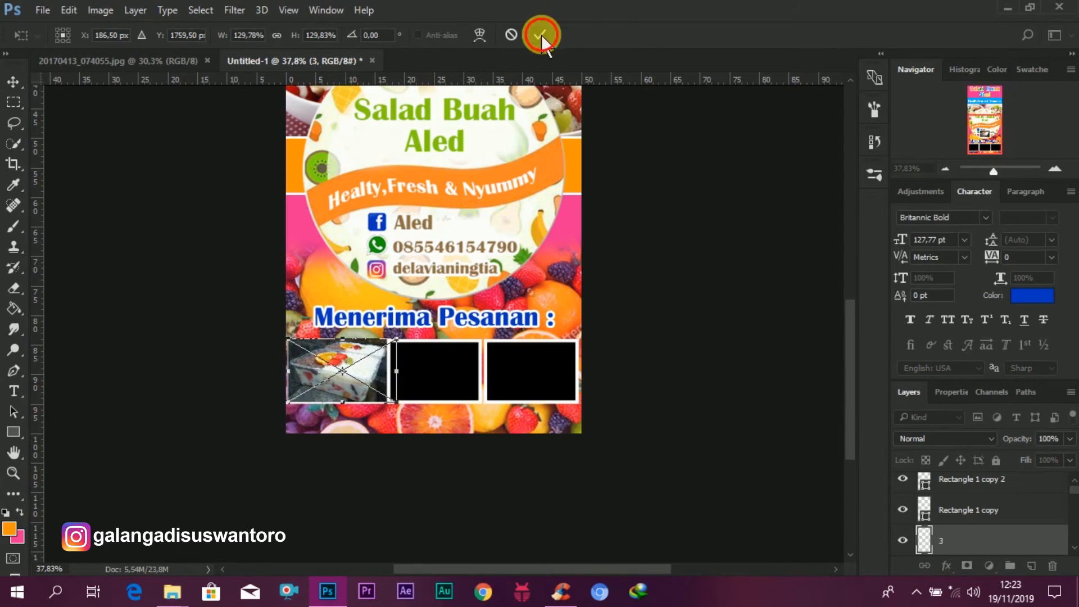
pyautogui.rightClick(983, 535)
pyautogui.click(804, 372)
# Step: Place photo 1 over the second box, scale it to about 82%, and clip it to that rectangle
pyautogui.click(424, 363)
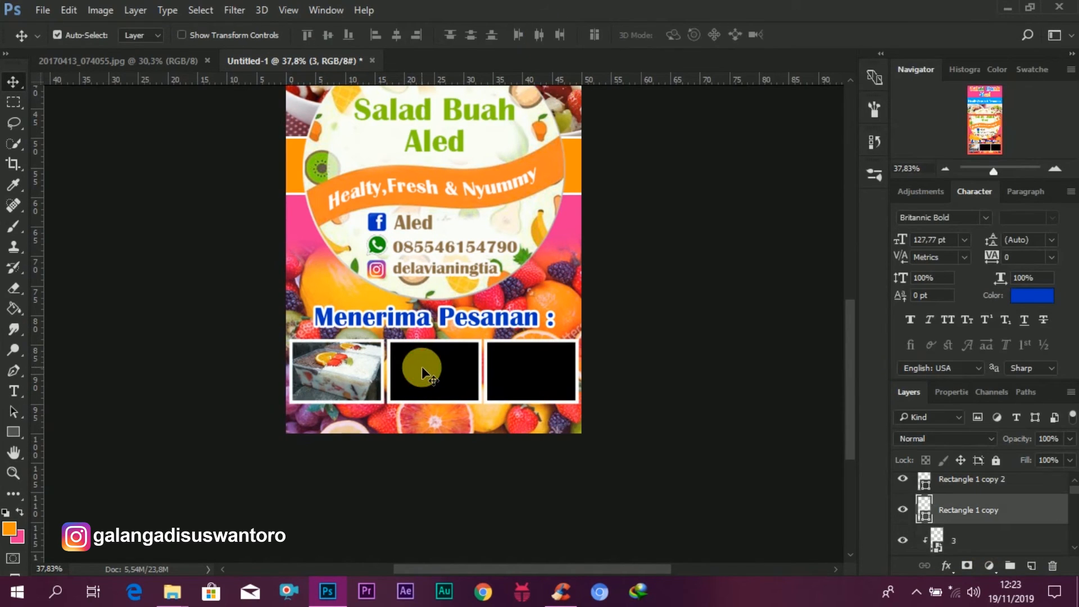
pyautogui.moveTo(172, 590)
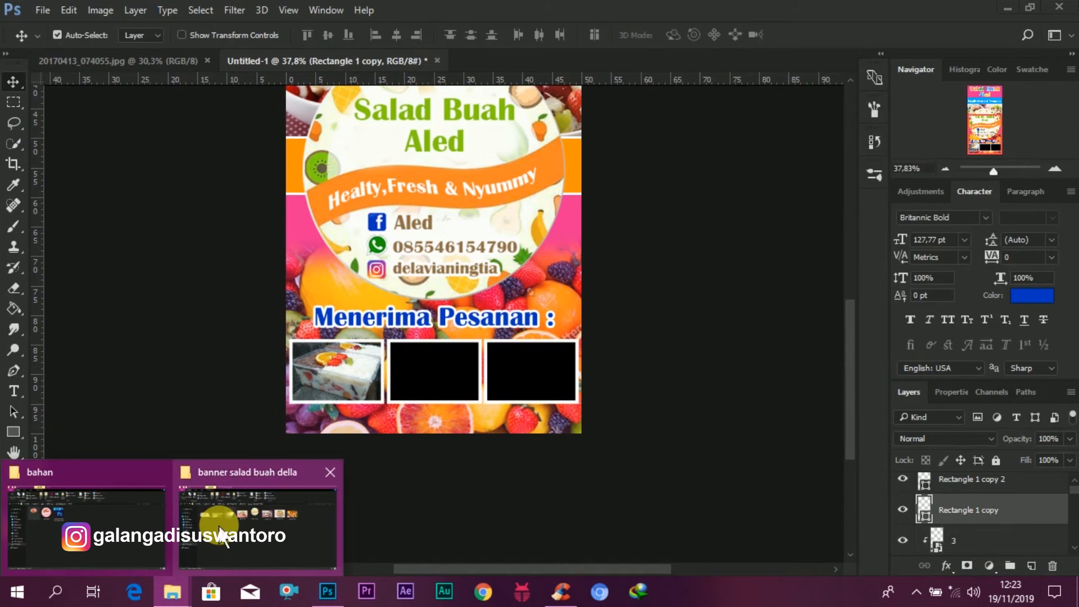
pyautogui.click(219, 528)
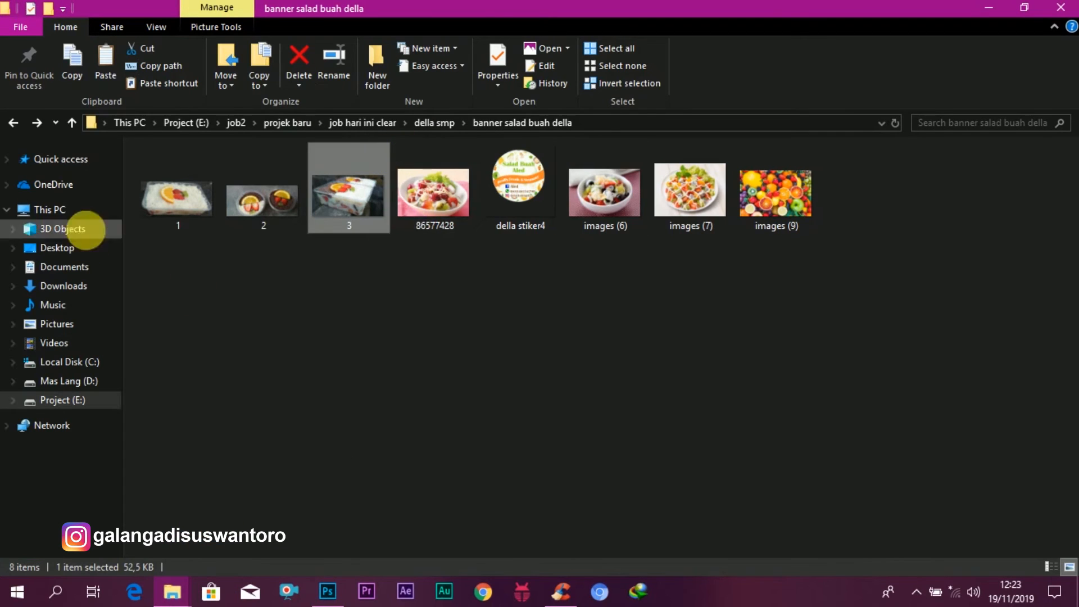
pyautogui.click(173, 201)
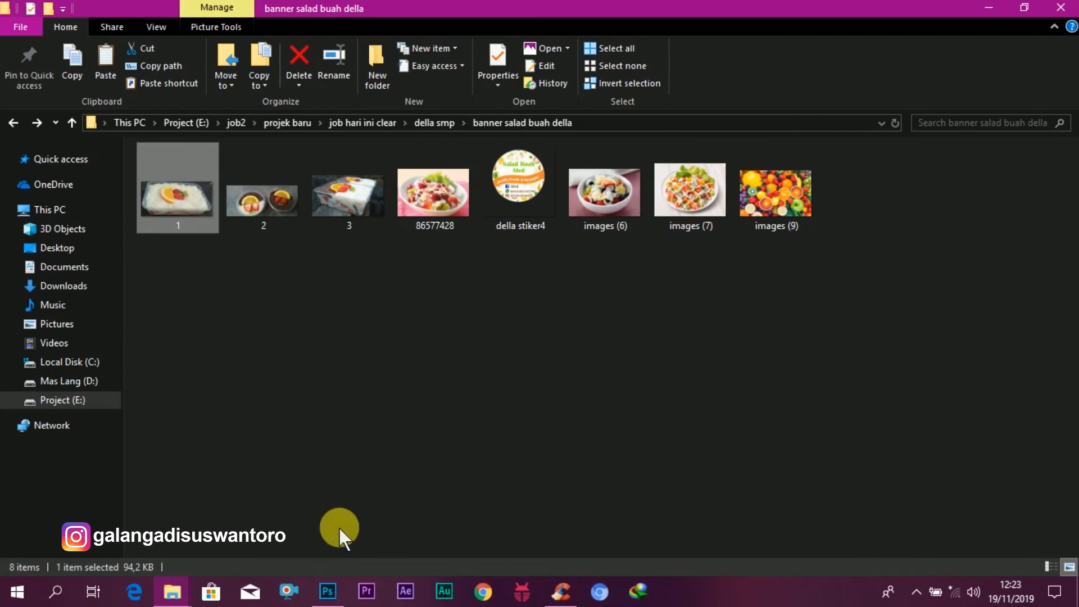
pyautogui.click(328, 591)
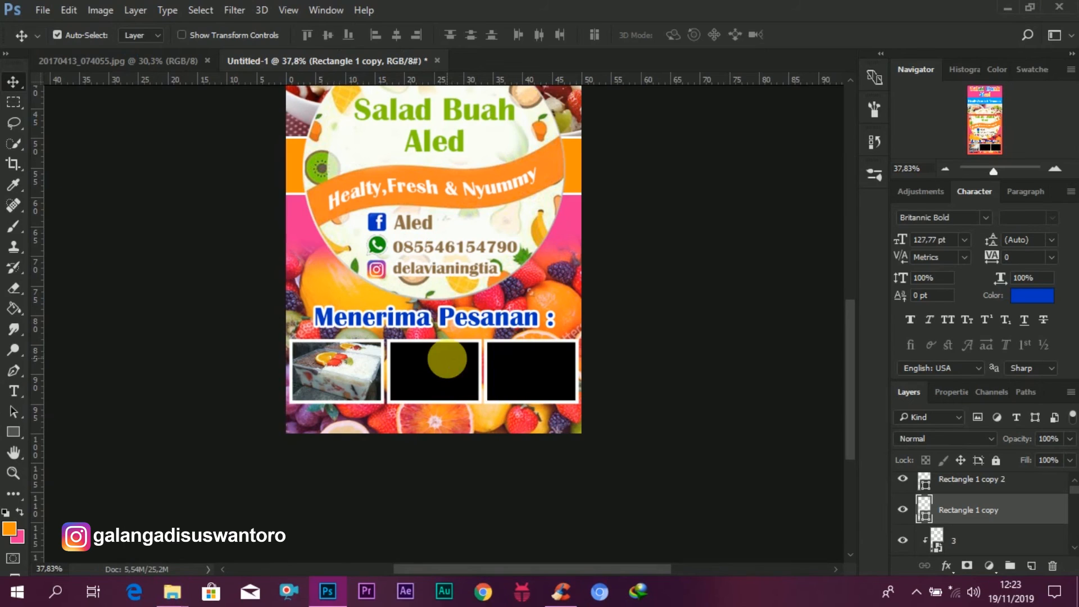
pyautogui.moveTo(447, 358); pyautogui.dragTo(454, 353)
pyautogui.moveTo(476, 259); pyautogui.dragTo(482, 378)
pyautogui.click(536, 37)
pyautogui.click(963, 499)
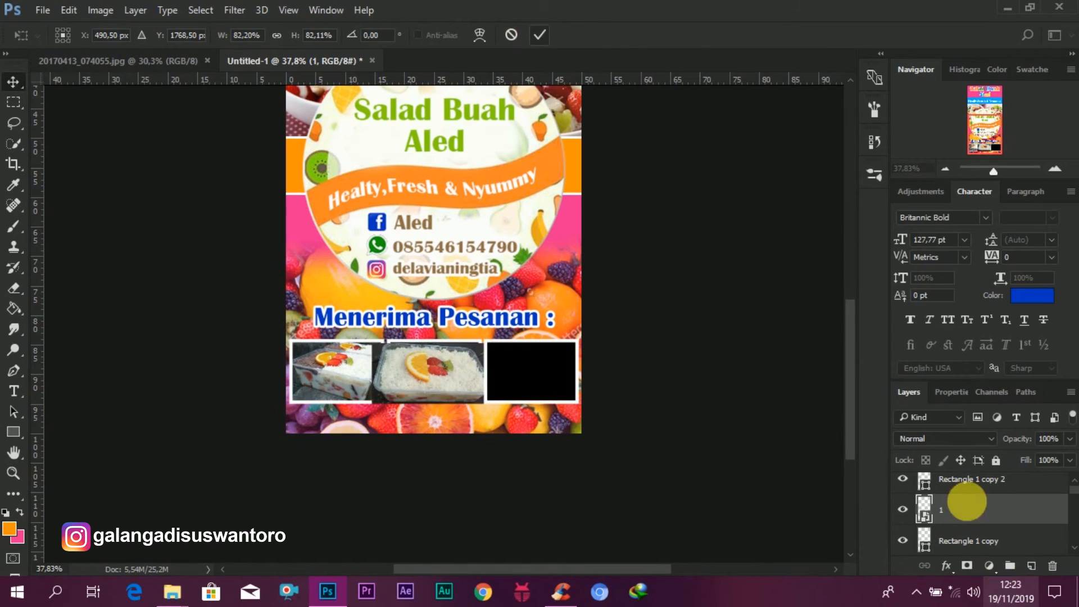
pyautogui.rightClick(963, 500)
pyautogui.click(818, 338)
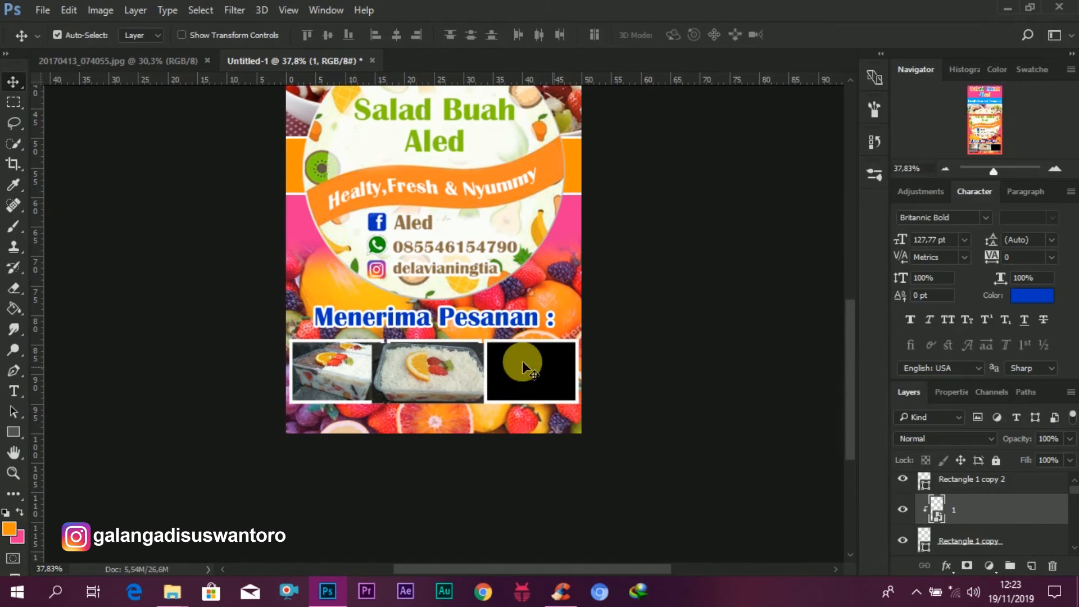
# Step: Place photo 2 over the third box, scale it to about 70%, and clip it to that rectangle
pyautogui.click(518, 375)
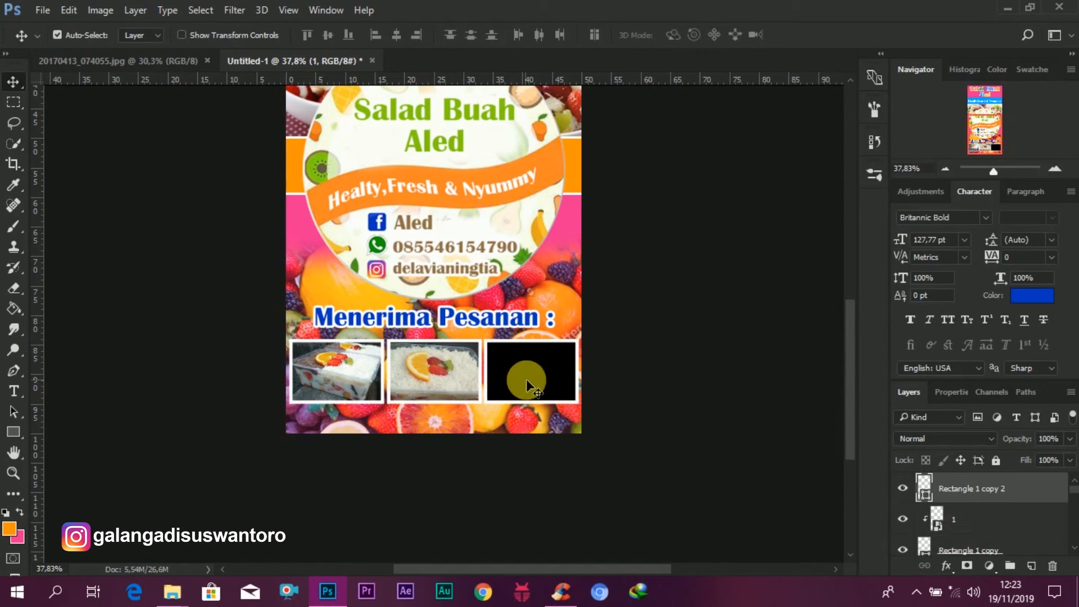
pyautogui.click(172, 591)
pyautogui.click(194, 542)
pyautogui.click(261, 198)
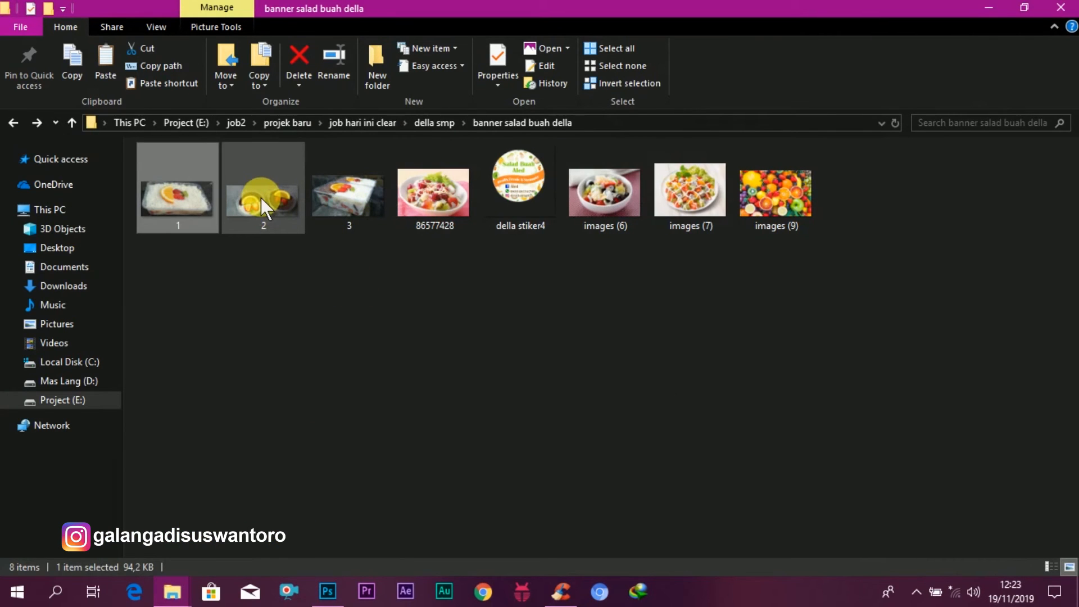
pyautogui.moveTo(260, 198); pyautogui.dragTo(512, 339)
pyautogui.moveTo(508, 265); pyautogui.dragTo(609, 380)
pyautogui.moveTo(635, 425); pyautogui.dragTo(592, 370)
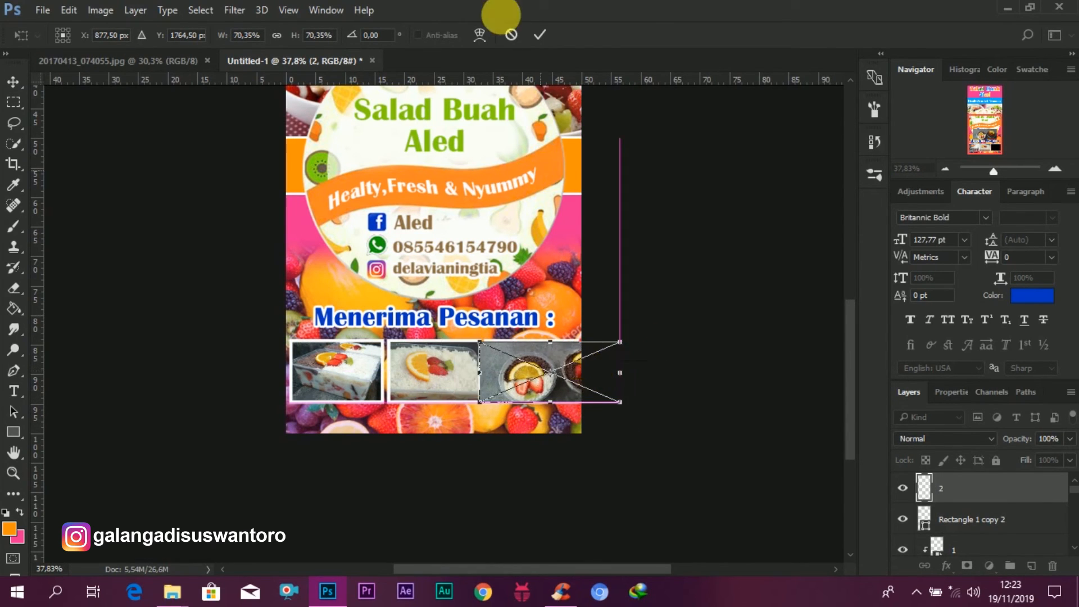
pyautogui.click(535, 36)
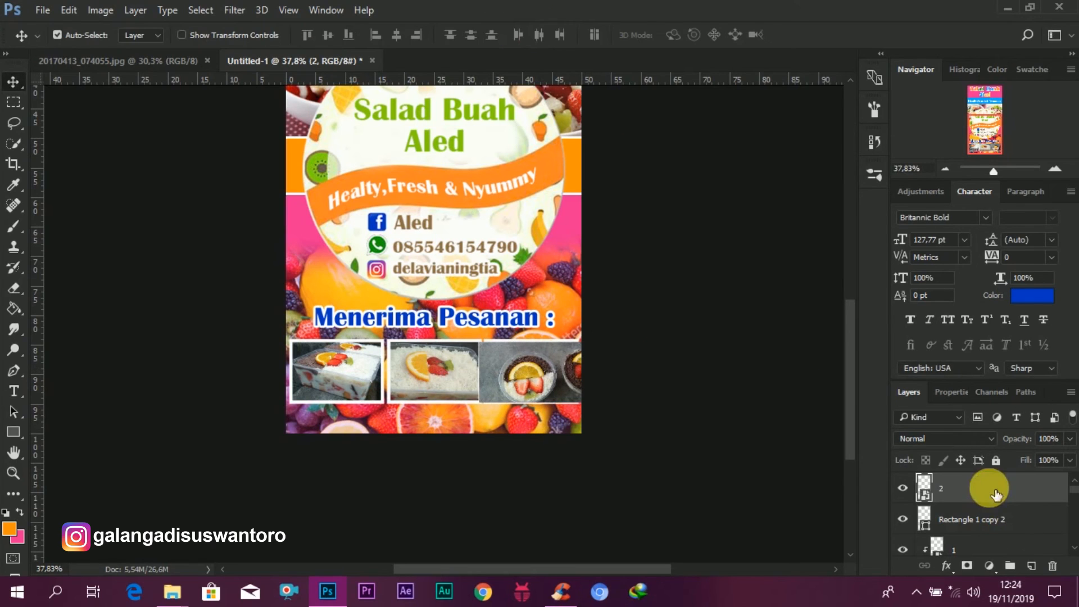
pyautogui.rightClick(987, 489)
pyautogui.click(664, 416)
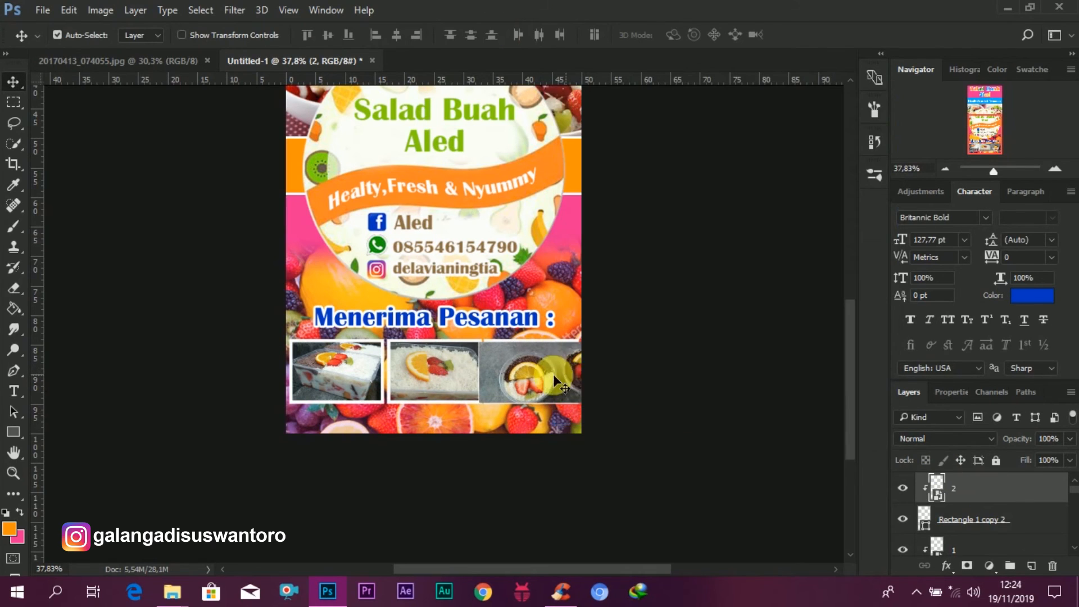
# Step: Reposition and enlarge photo 2 so it fills the third box
pyautogui.moveTo(528, 377); pyautogui.dragTo(551, 346)
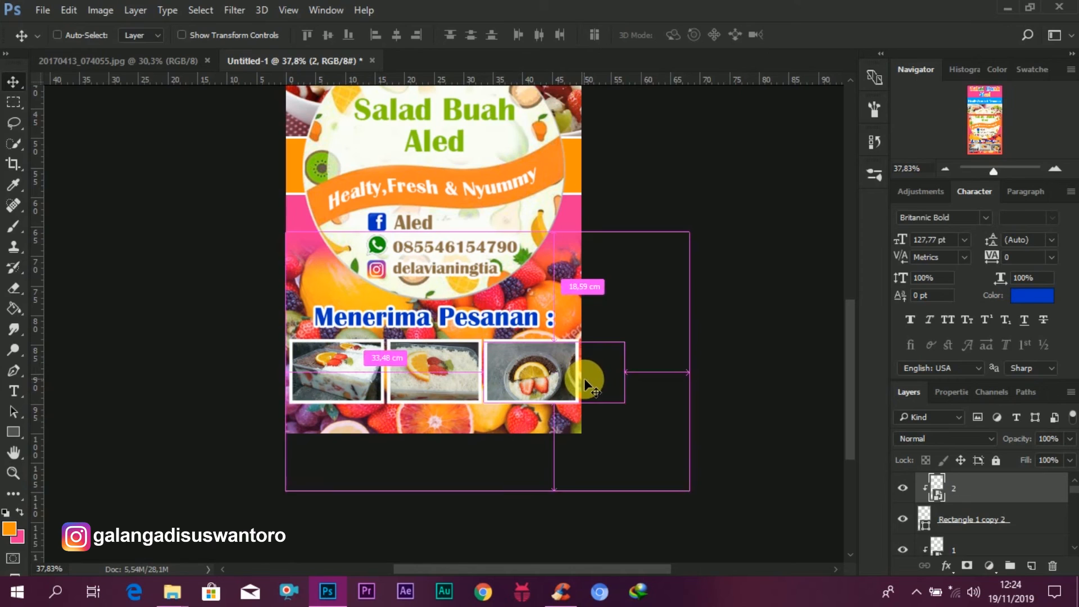
pyautogui.hotkey('ctrl', 't')
pyautogui.moveTo(625, 342); pyautogui.dragTo(643, 333)
pyautogui.click(535, 45)
pyautogui.moveTo(590, 357); pyautogui.dragTo(546, 382)
pyautogui.scroll(-1, 701, 386)
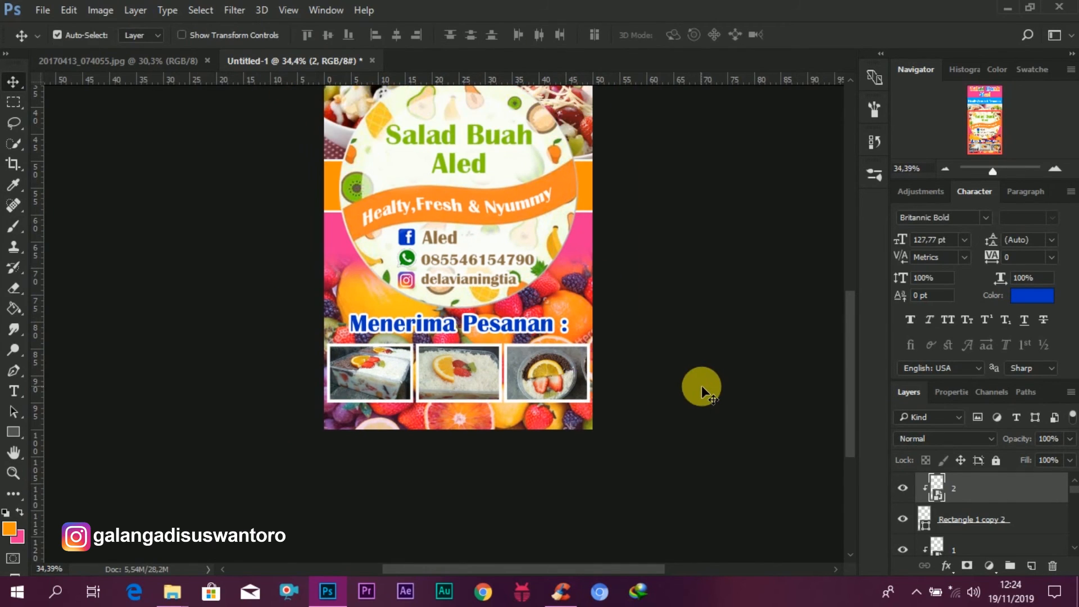
# Step: Duplicate the "Menerima Pesanan :" heading below the photo boxes, change its text to 25 K, and place it under the first photo
pyautogui.moveTo(444, 329); pyautogui.dragTo(448, 419)
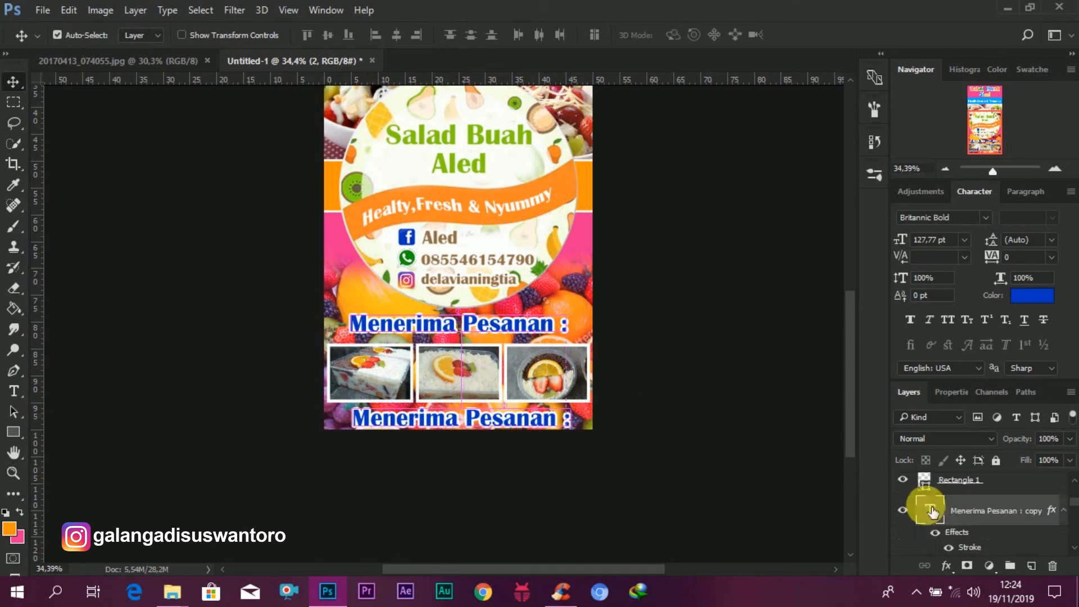
pyautogui.click(933, 511)
pyautogui.doubleClick(930, 511)
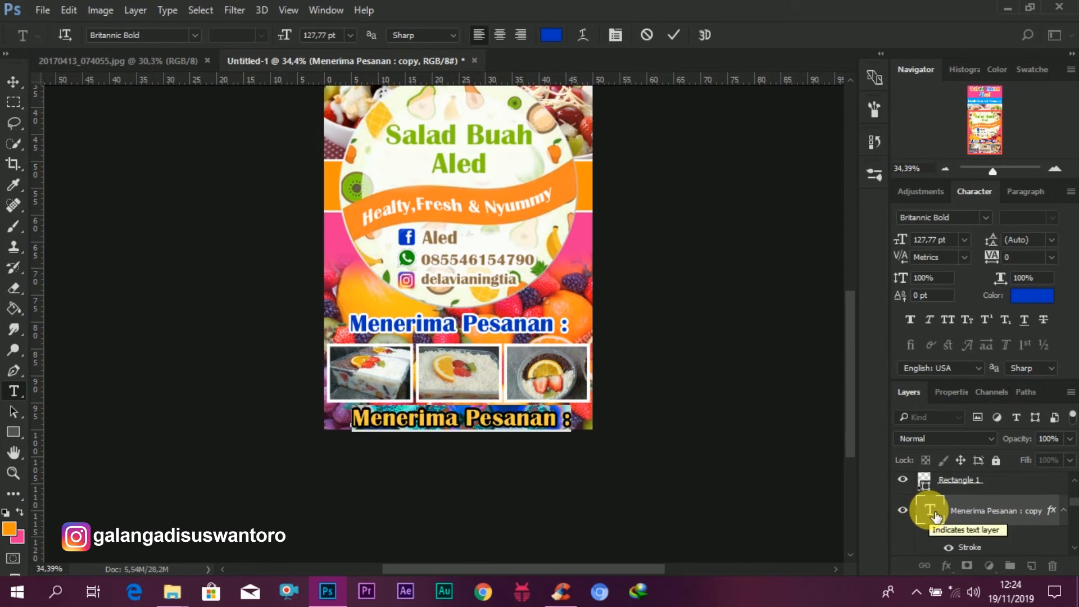
pyautogui.write('M')
pyautogui.write('25')
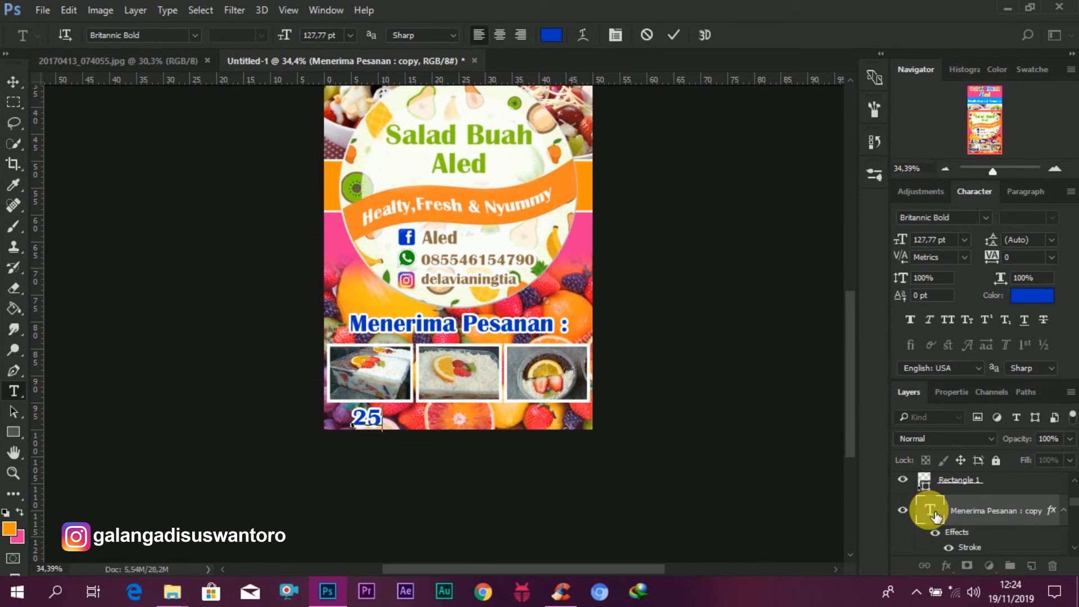
pyautogui.write('K')
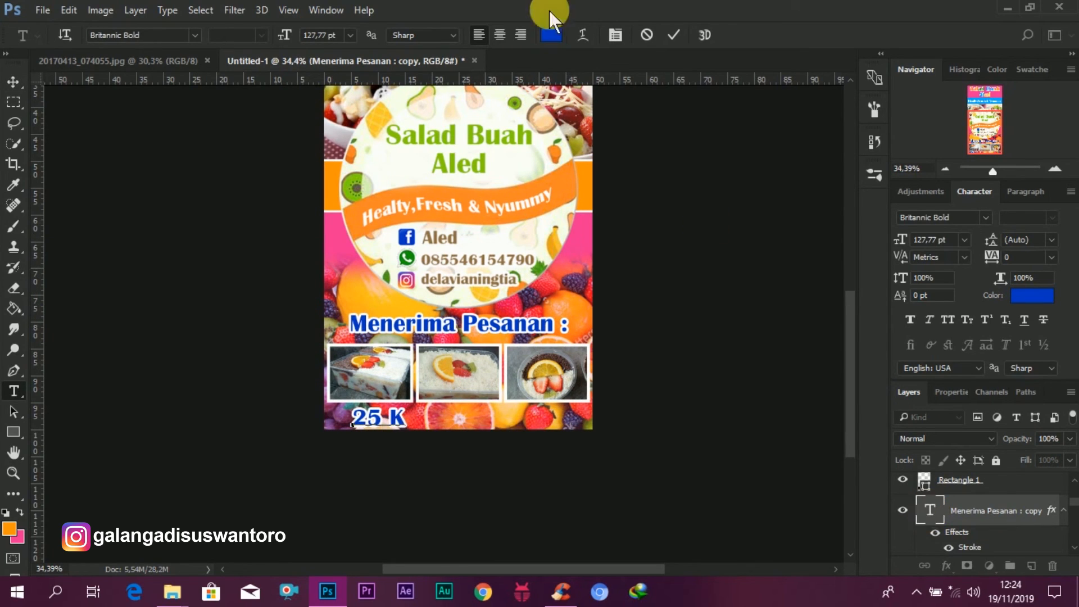
pyautogui.click(417, 380)
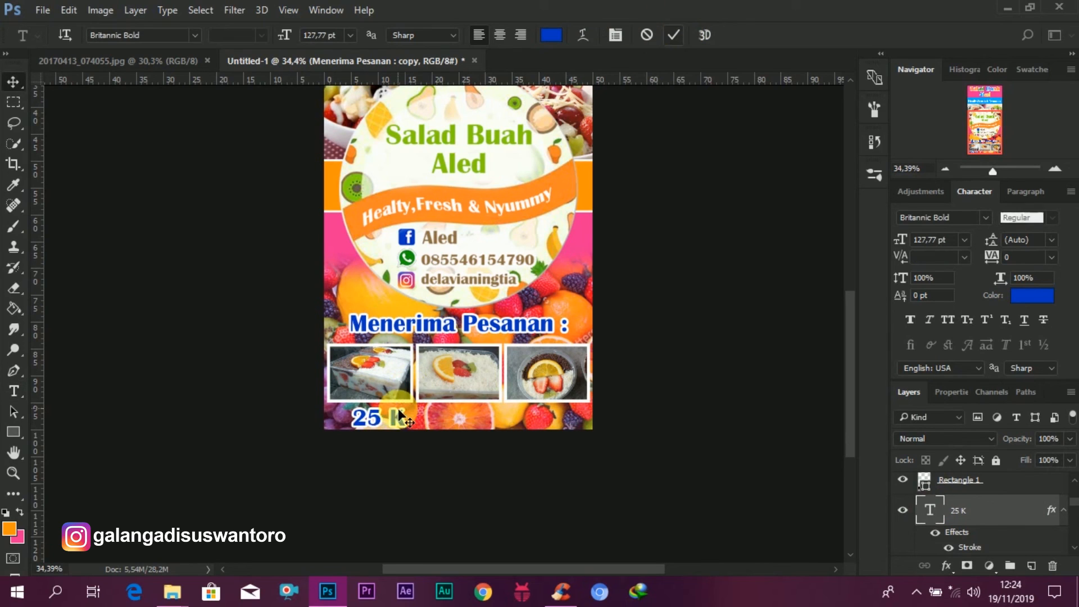
pyautogui.hotkey('ctrl', 'Return')
pyautogui.press('v')
pyautogui.moveTo(393, 414); pyautogui.dragTo(422, 435)
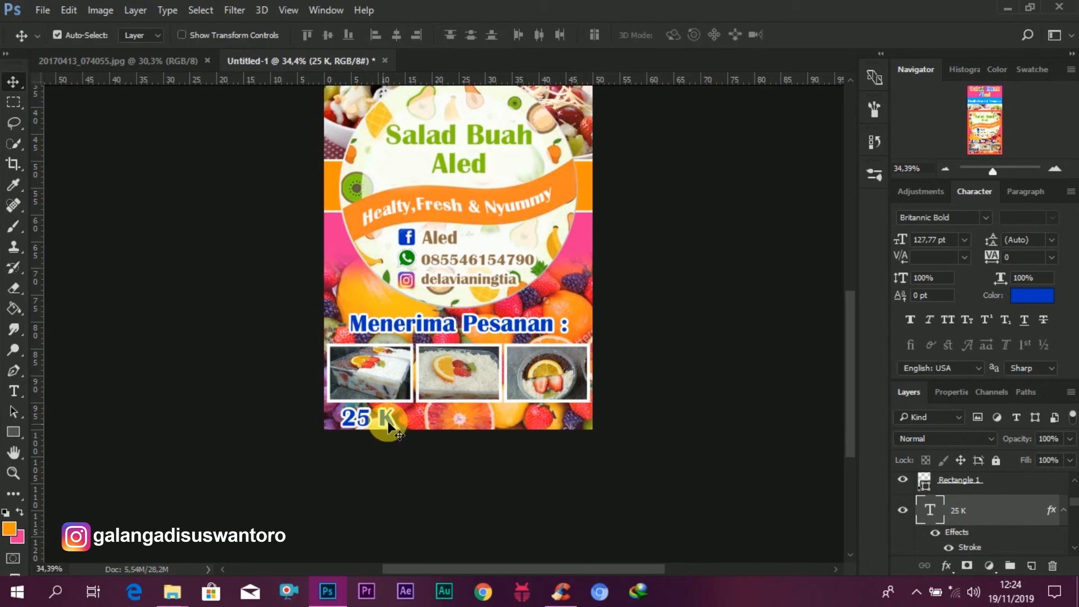
# Step: Duplicate the 25 K price under the second photo and change its text to 15 K
pyautogui.moveTo(357, 415); pyautogui.dragTo(453, 420)
pyautogui.click(930, 512)
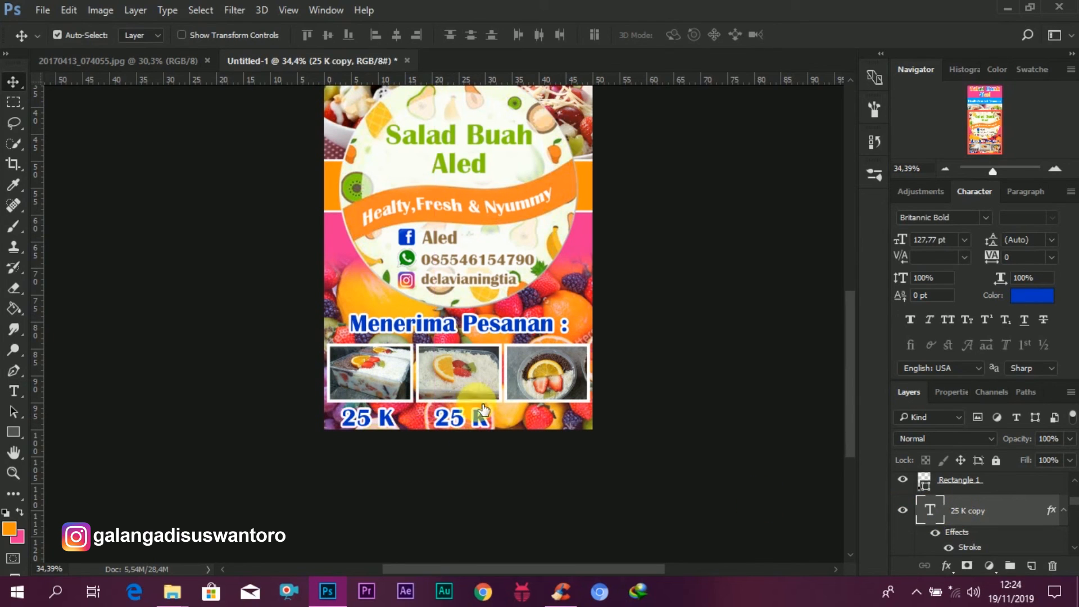
pyautogui.doubleClick(441, 422)
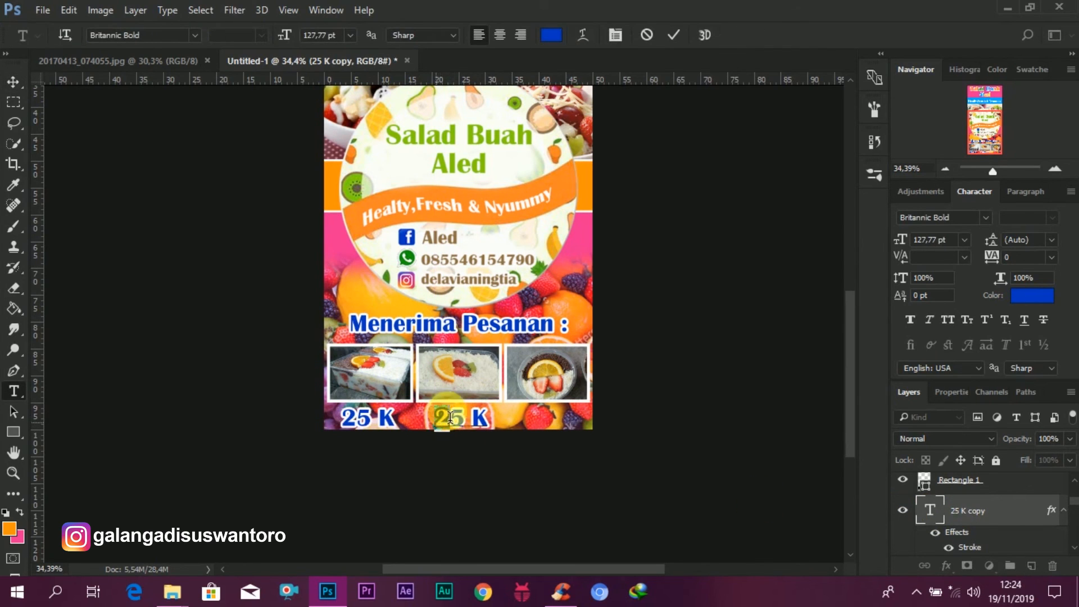
pyautogui.click(676, 45)
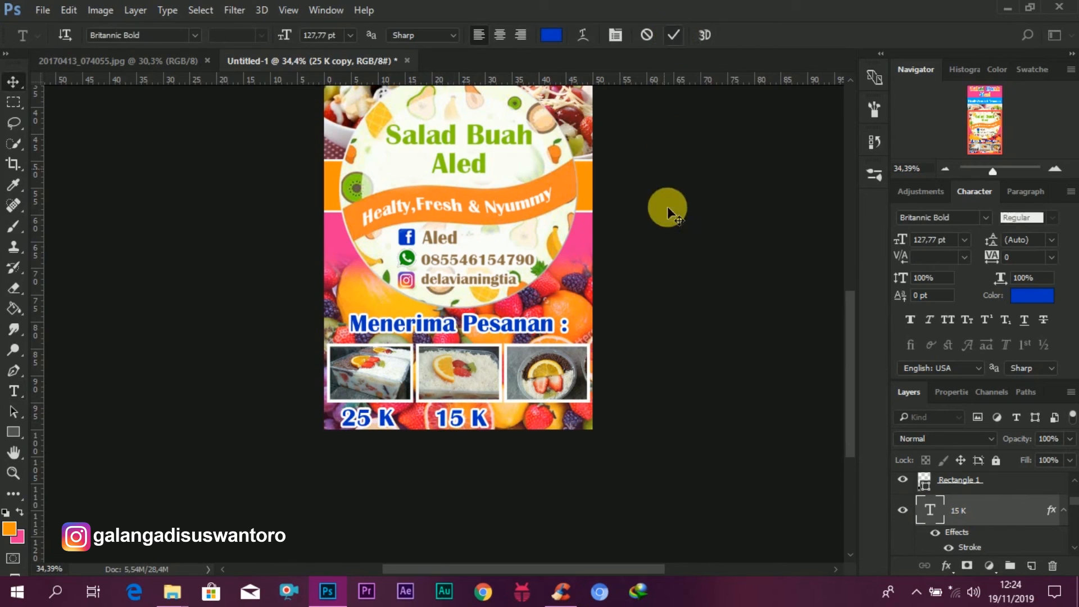
# Step: Duplicate the 15 K price under the third photo, change its text to 5 K, and nudge it into place
pyautogui.press('v')
pyautogui.moveTo(459, 419); pyautogui.dragTo(543, 419)
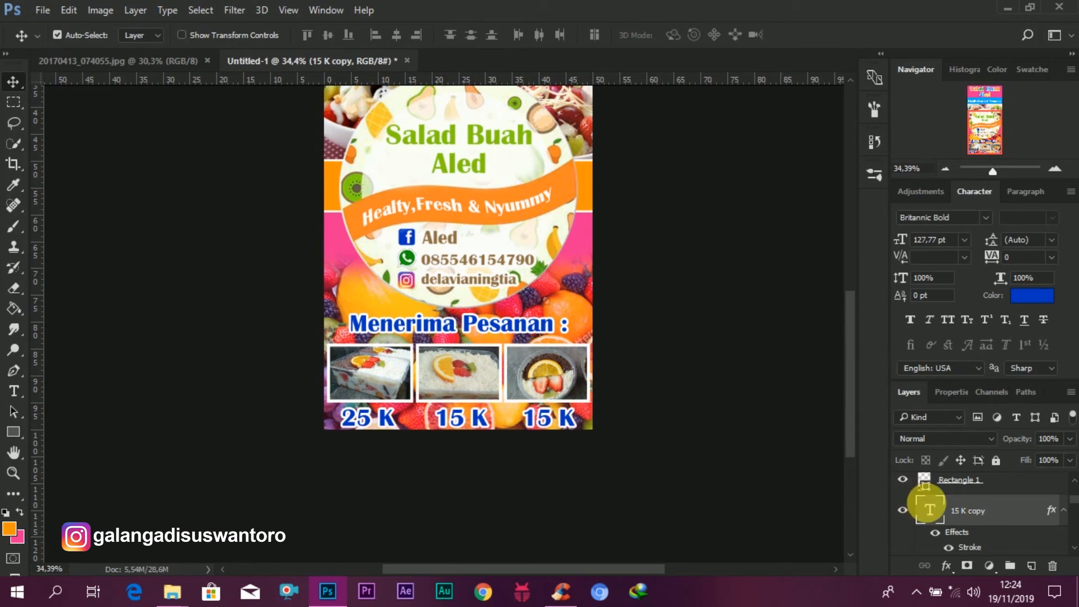
pyautogui.doubleClick(548, 422)
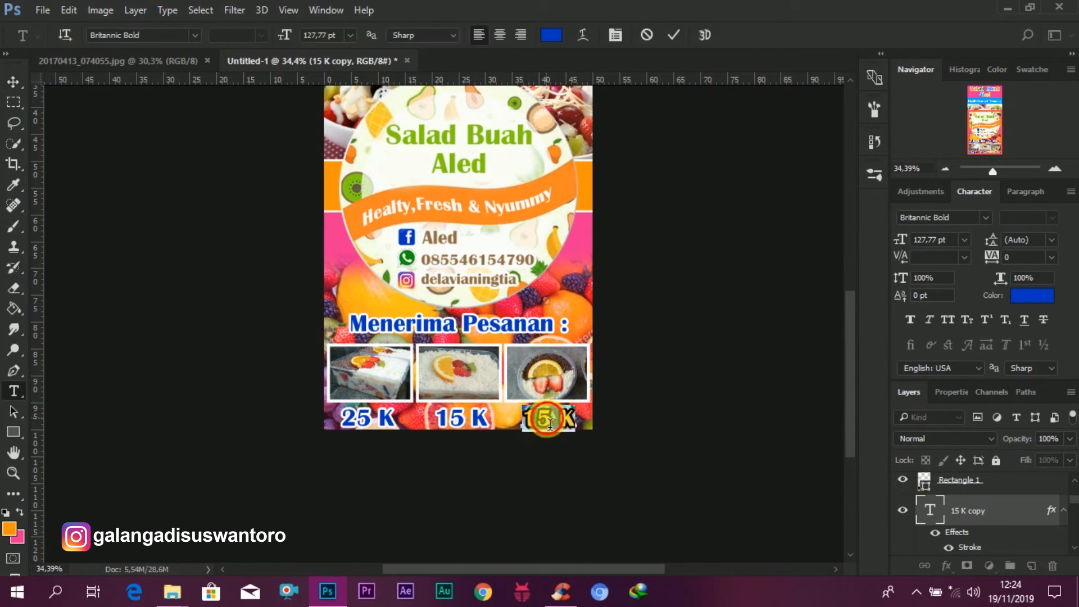
pyautogui.moveTo(549, 423); pyautogui.dragTo(519, 431)
pyautogui.click(524, 426)
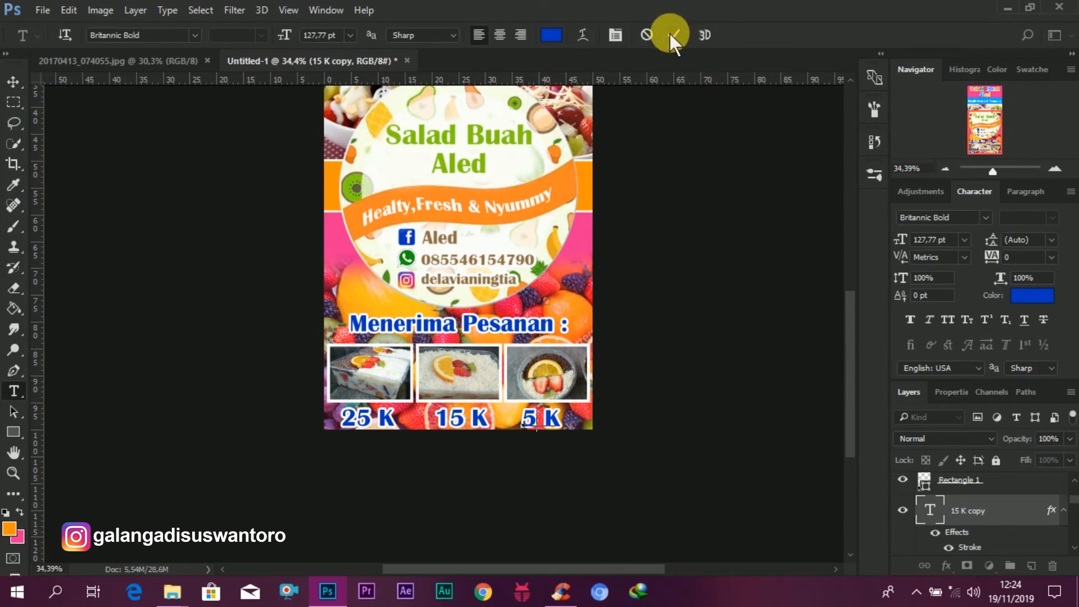
pyautogui.click(603, 437)
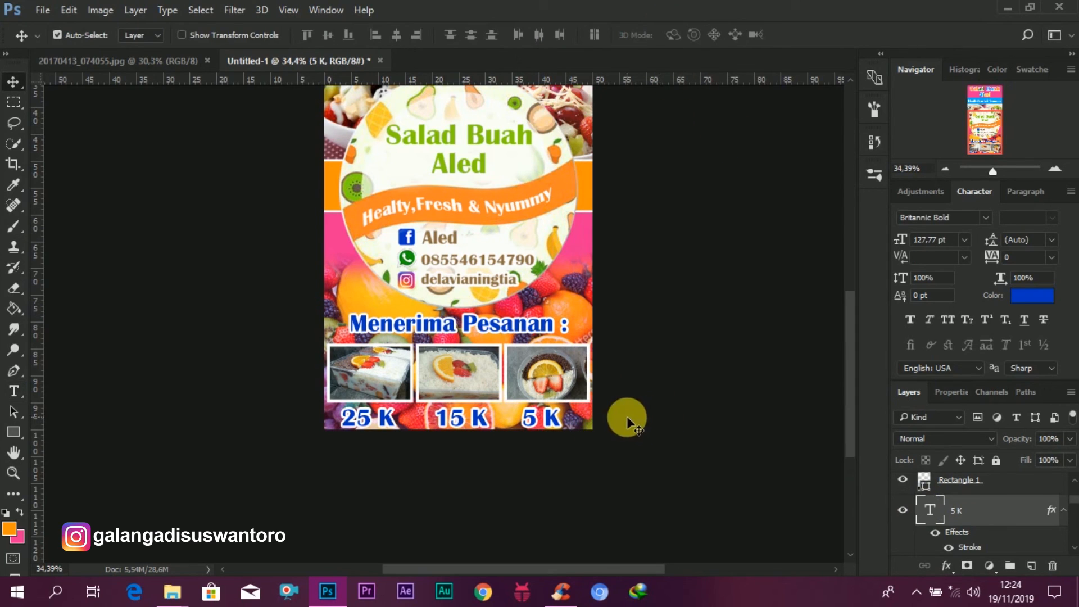
pyautogui.moveTo(550, 417); pyautogui.dragTo(554, 417)
pyautogui.scroll(-5, 625, 418)
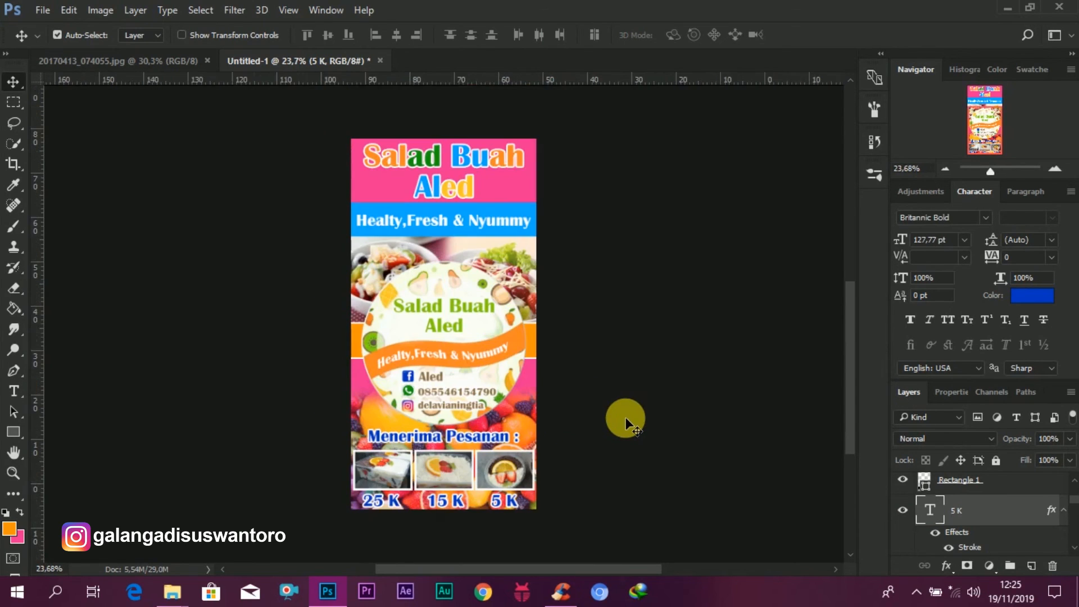
pyautogui.scroll(1, 625, 418)
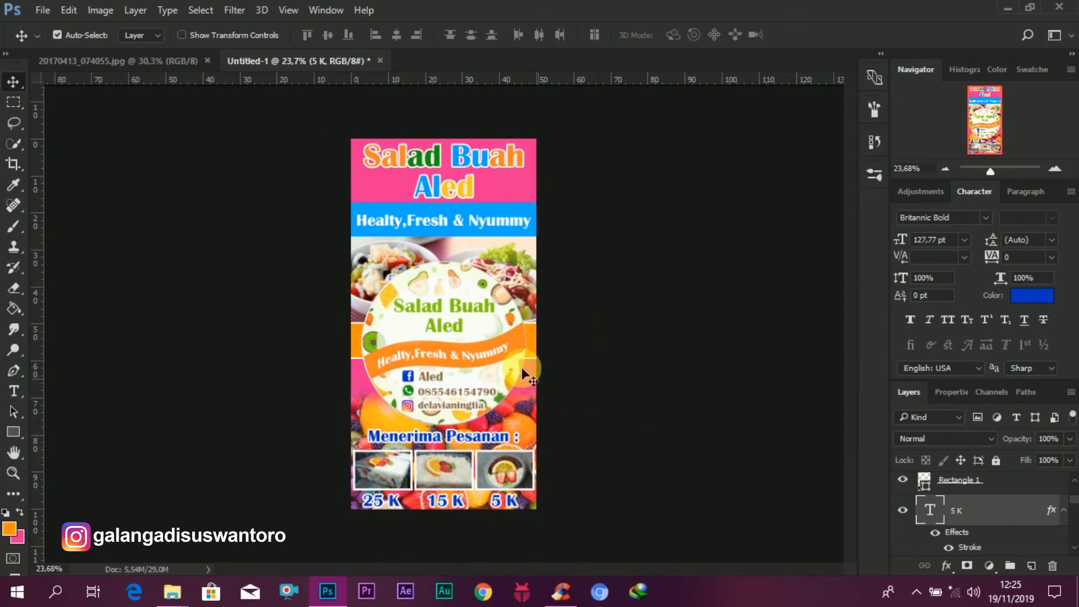